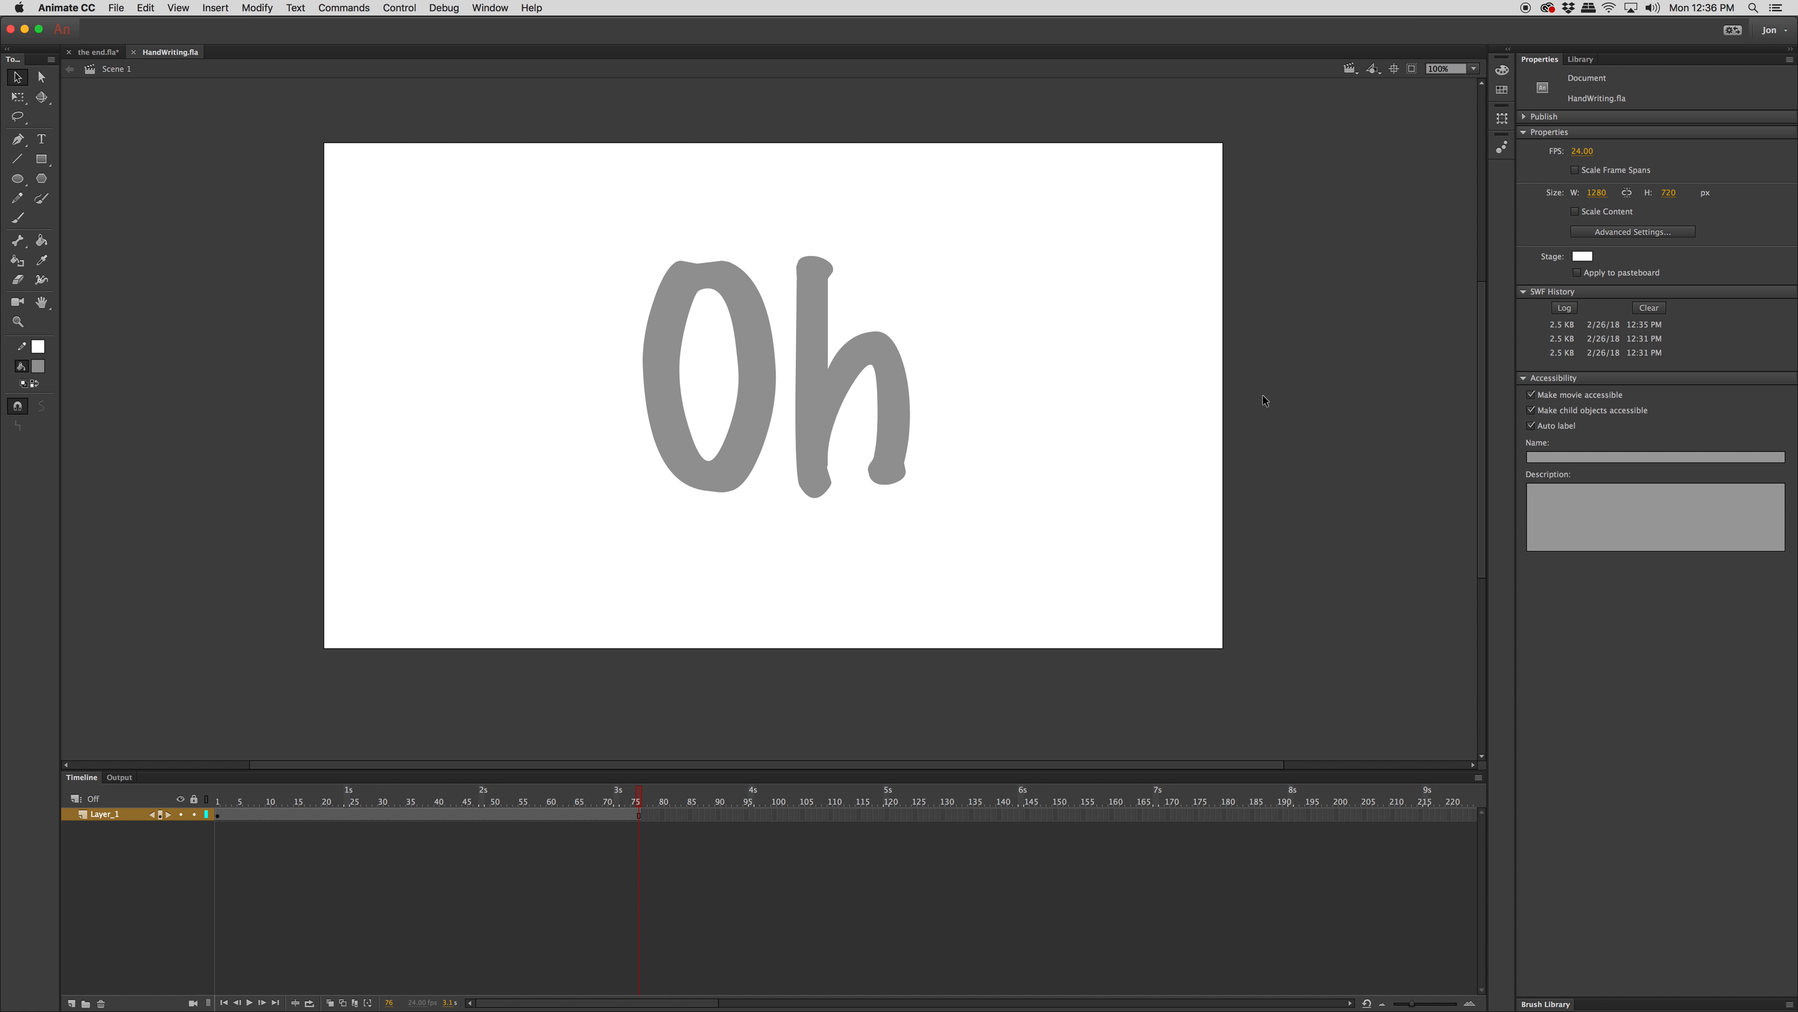
# - Create a new ActionScript 3.0 document with a stage 800 px wide and 600 px high
pyautogui.click(121, 7)
pyautogui.click(129, 24)
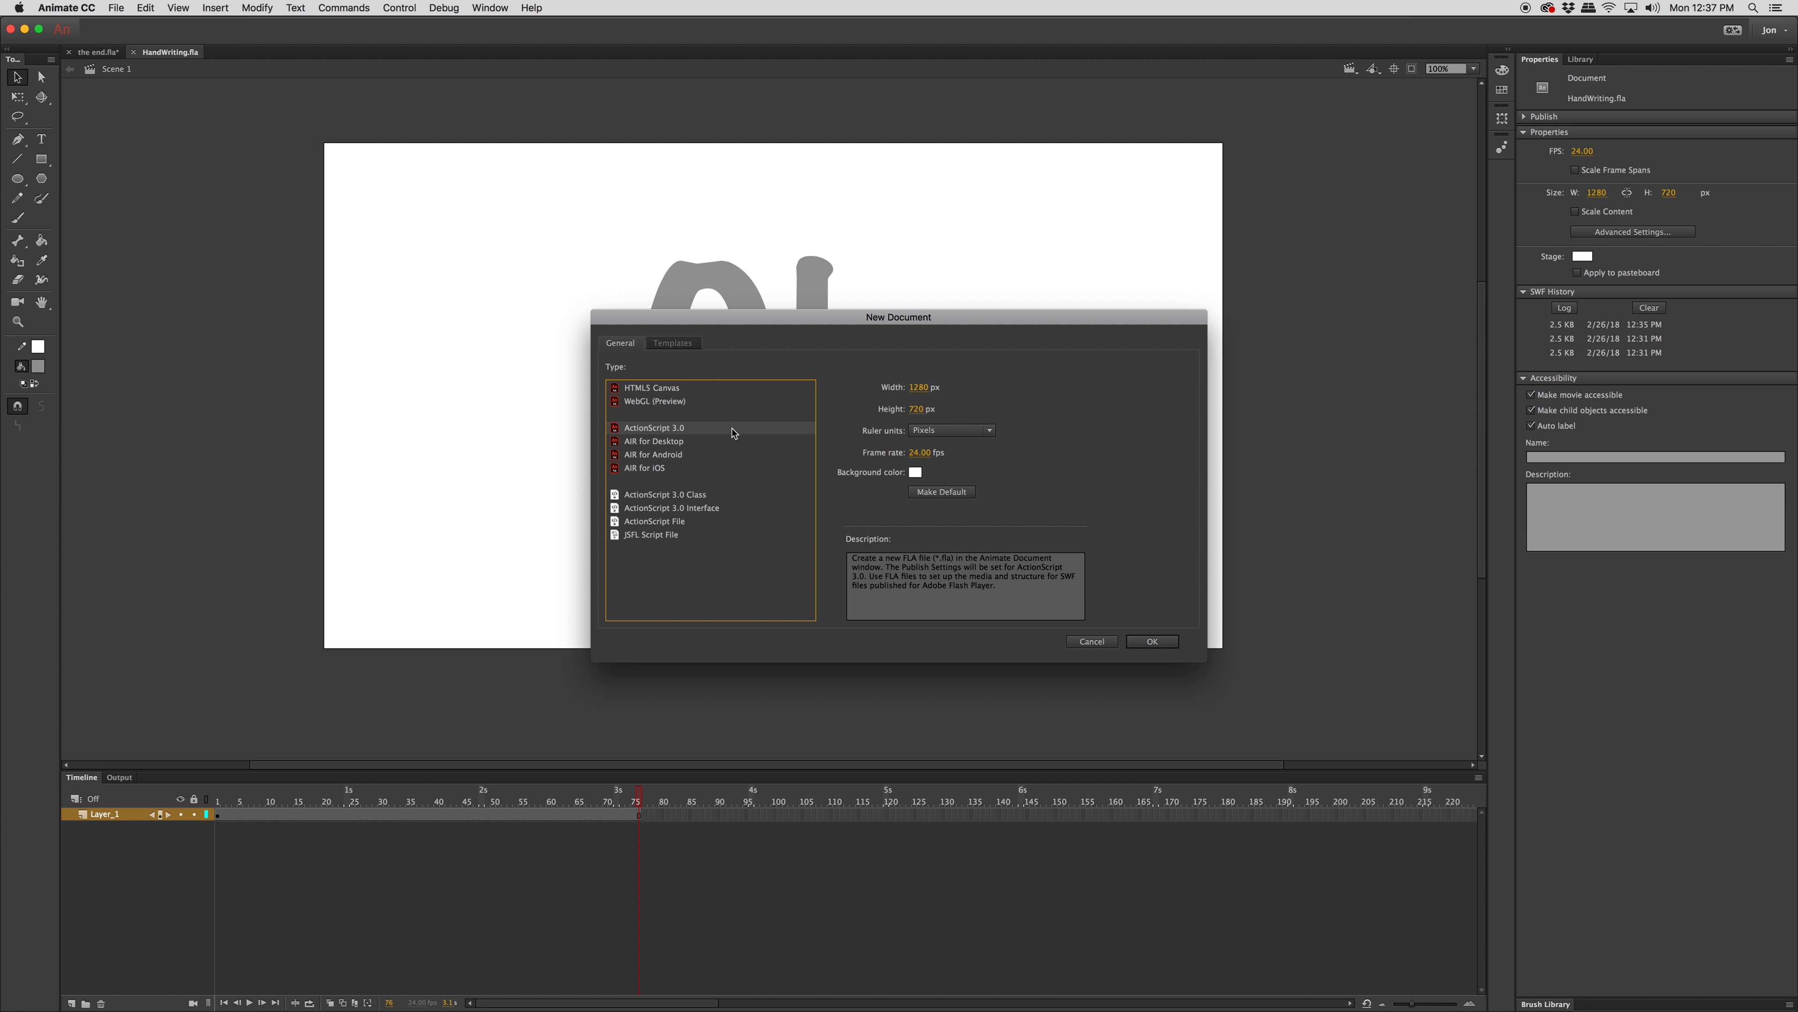
pyautogui.click(919, 387)
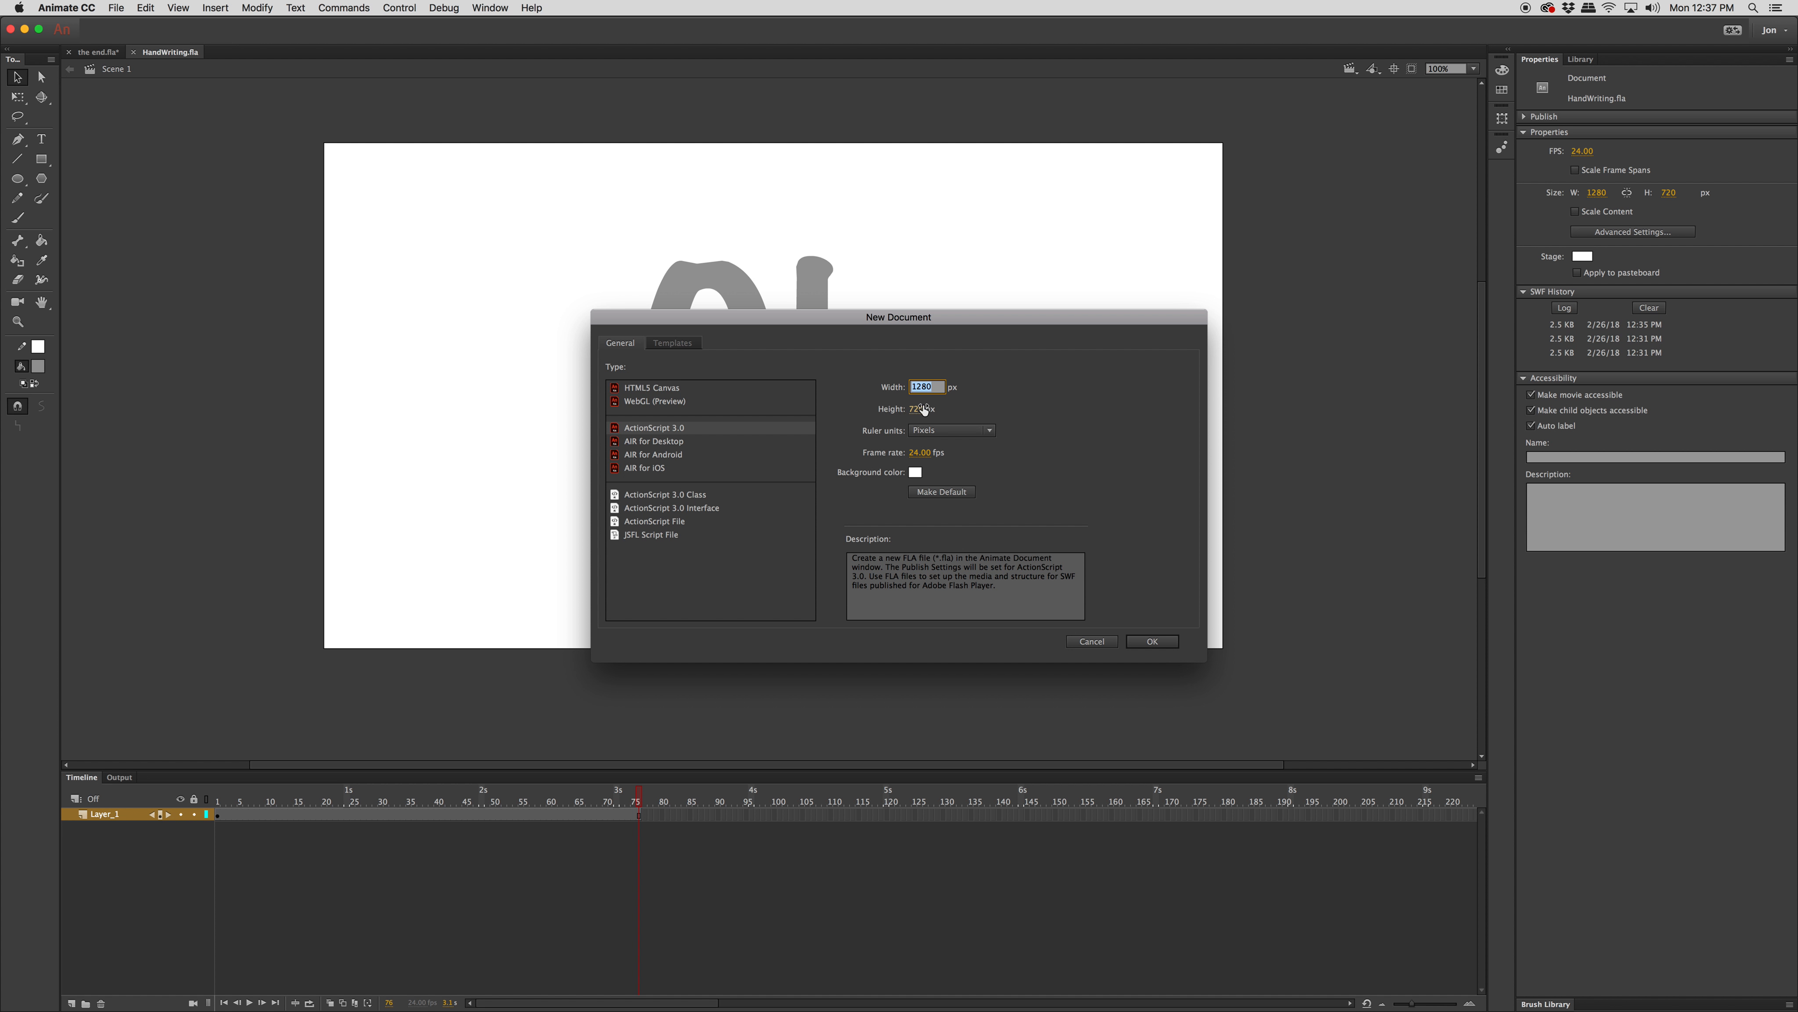
pyautogui.write('800')
pyautogui.press('Tab')
pyautogui.write('600')
pyautogui.click(1154, 642)
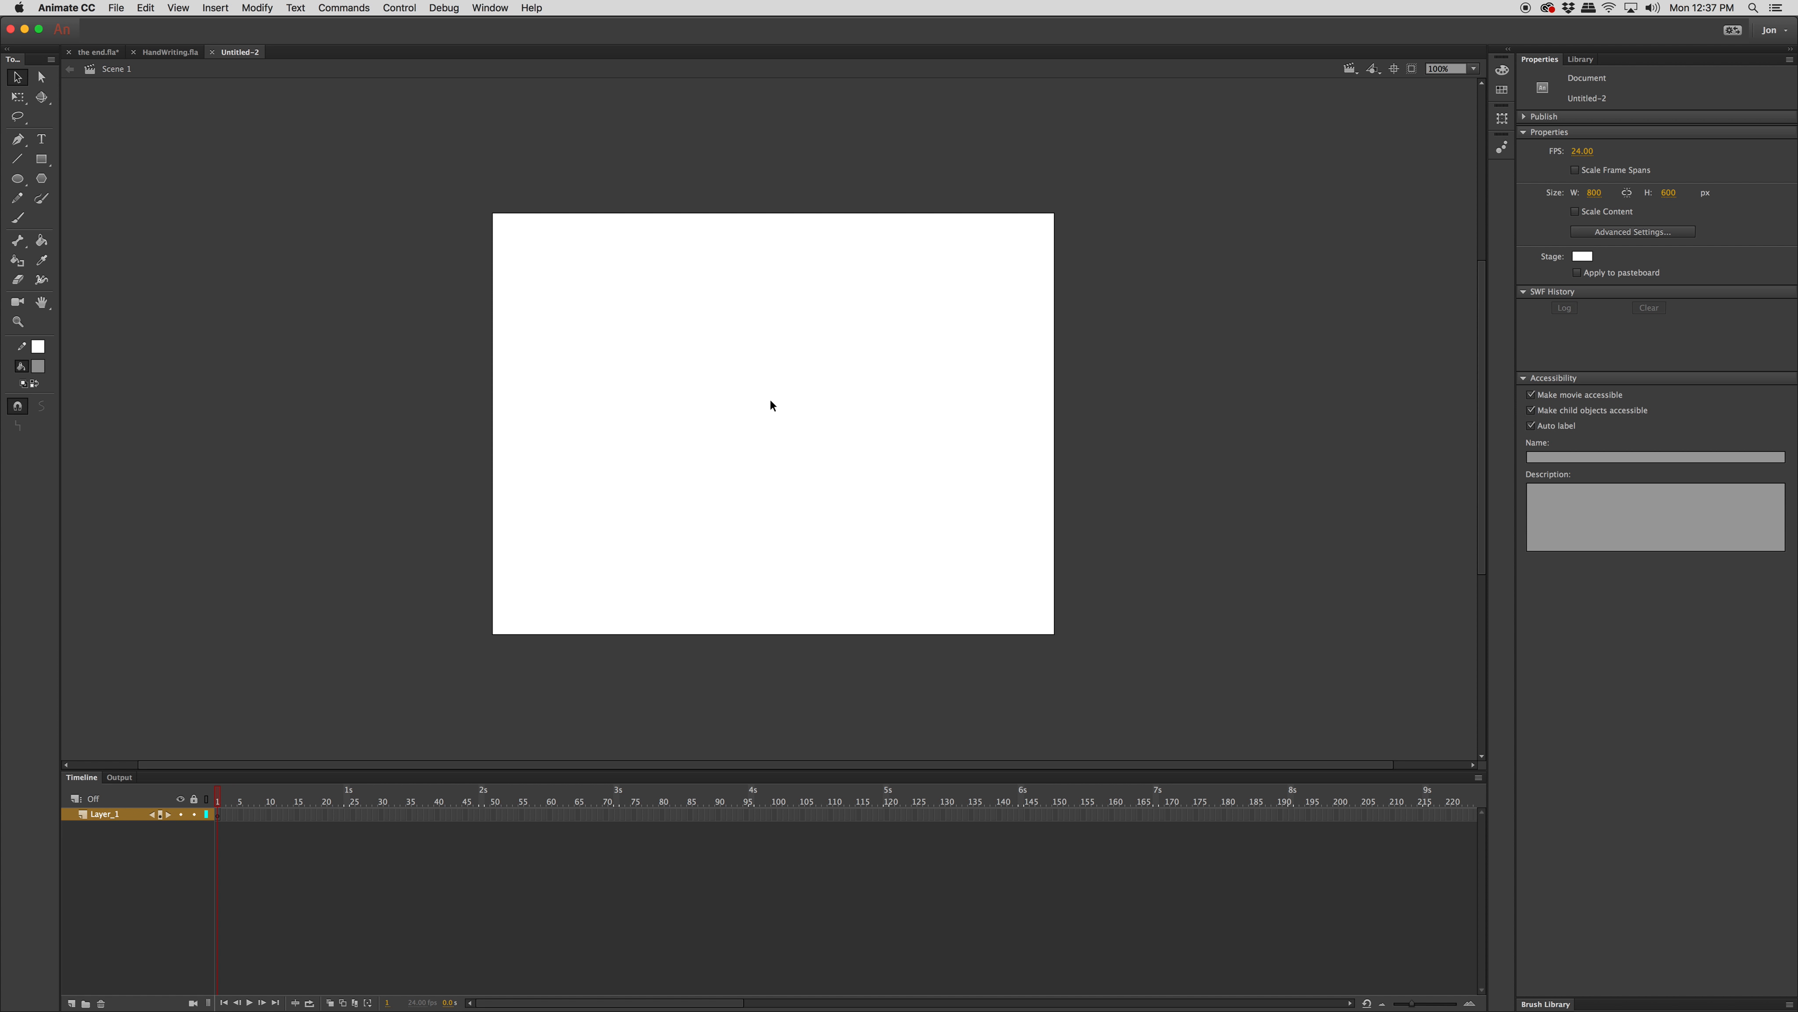
# - Add the static text "oh" near the middle of the stage with the Text tool
pyautogui.click(46, 145)
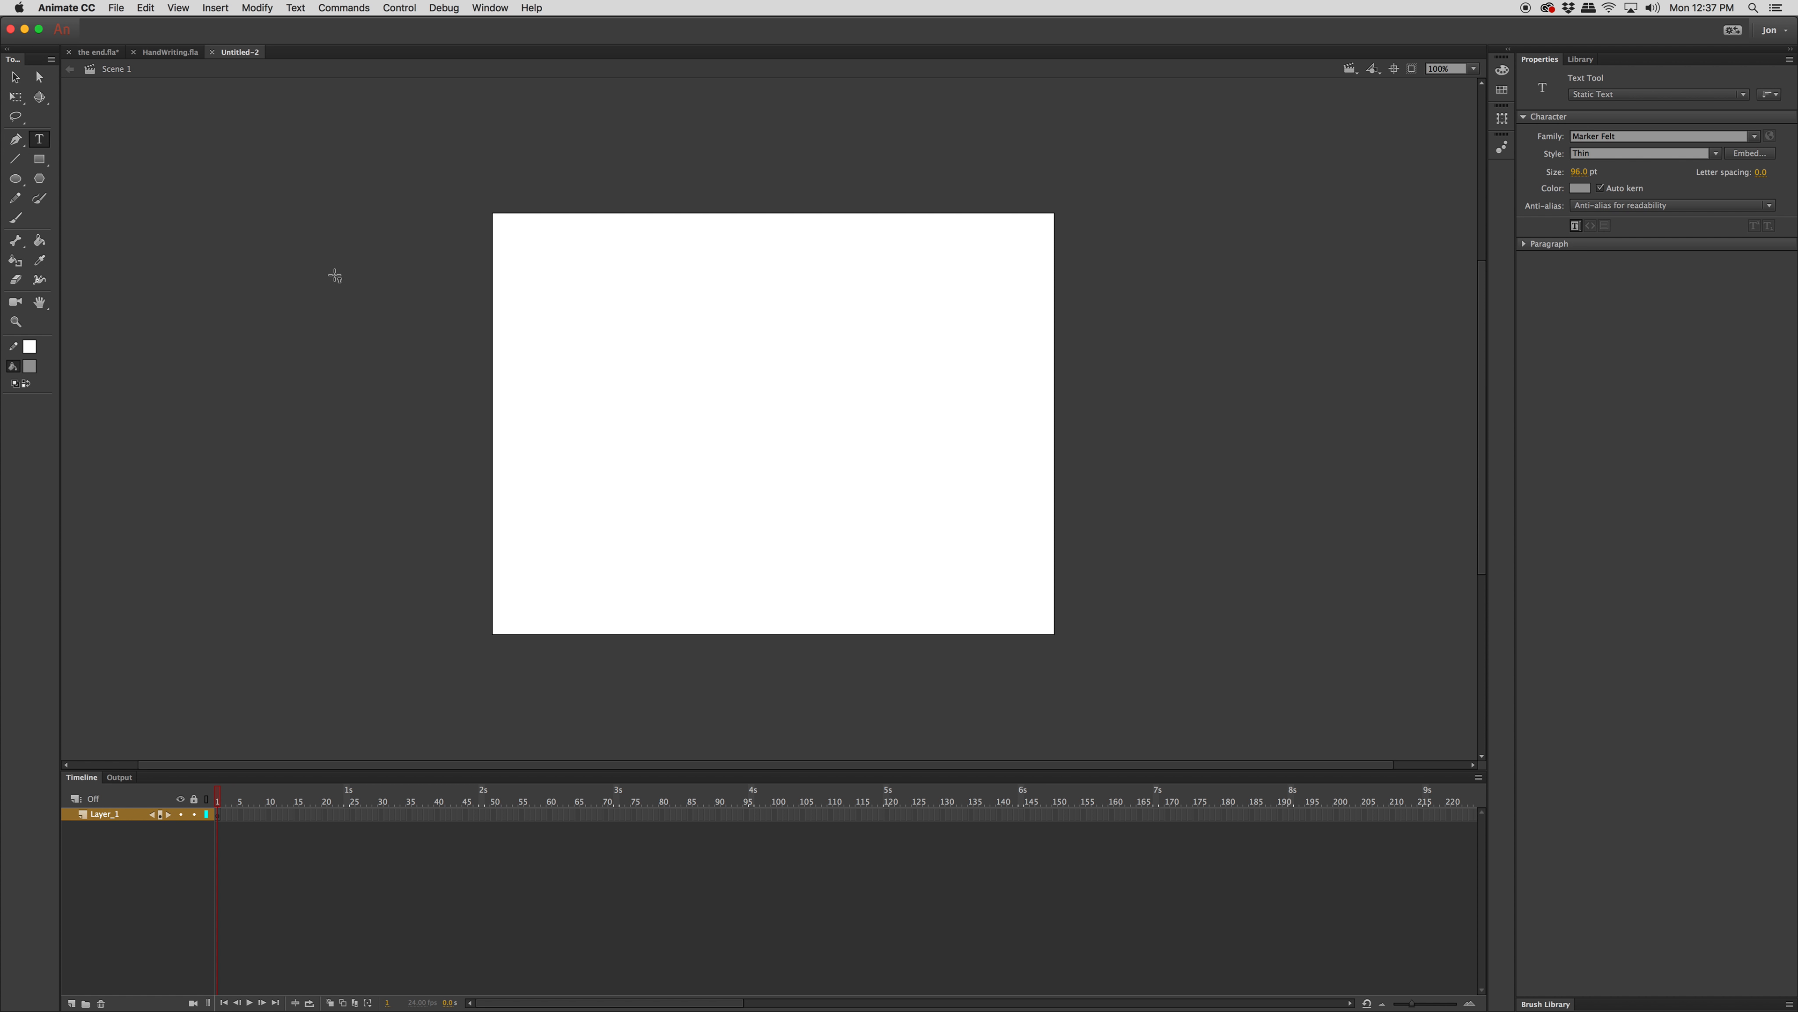
pyautogui.click(683, 397)
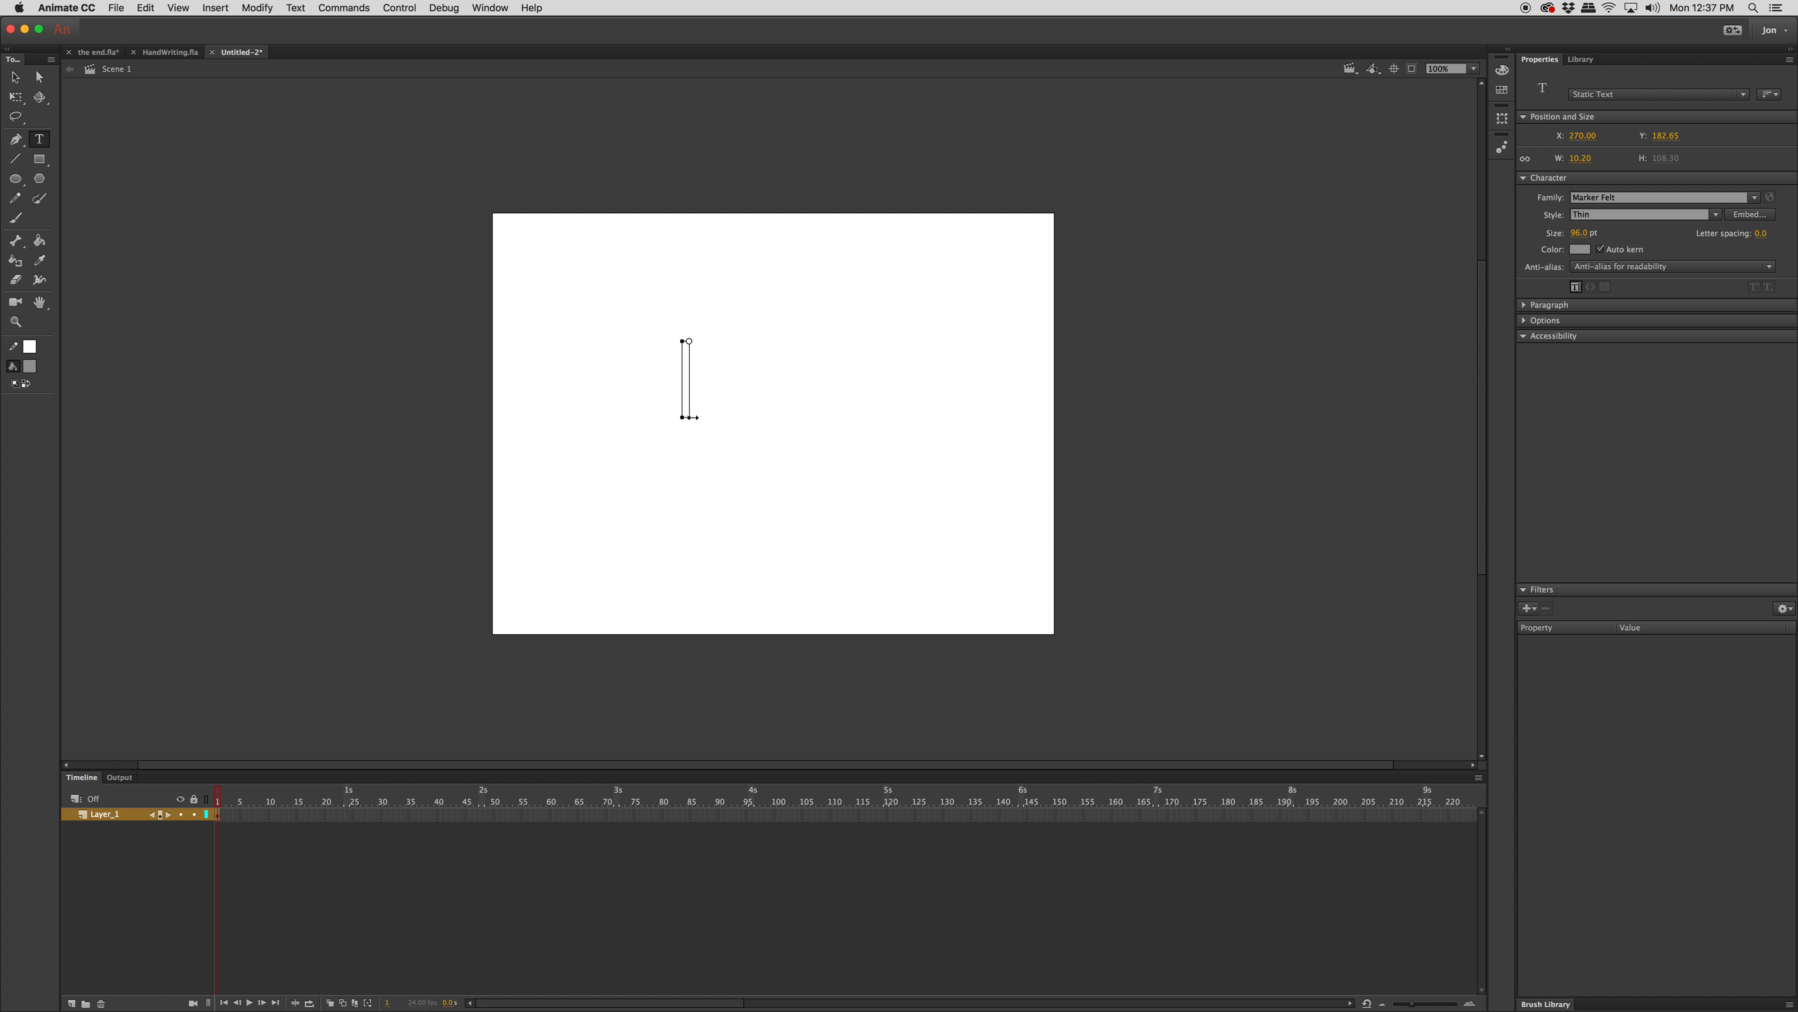
pyautogui.write('oh')
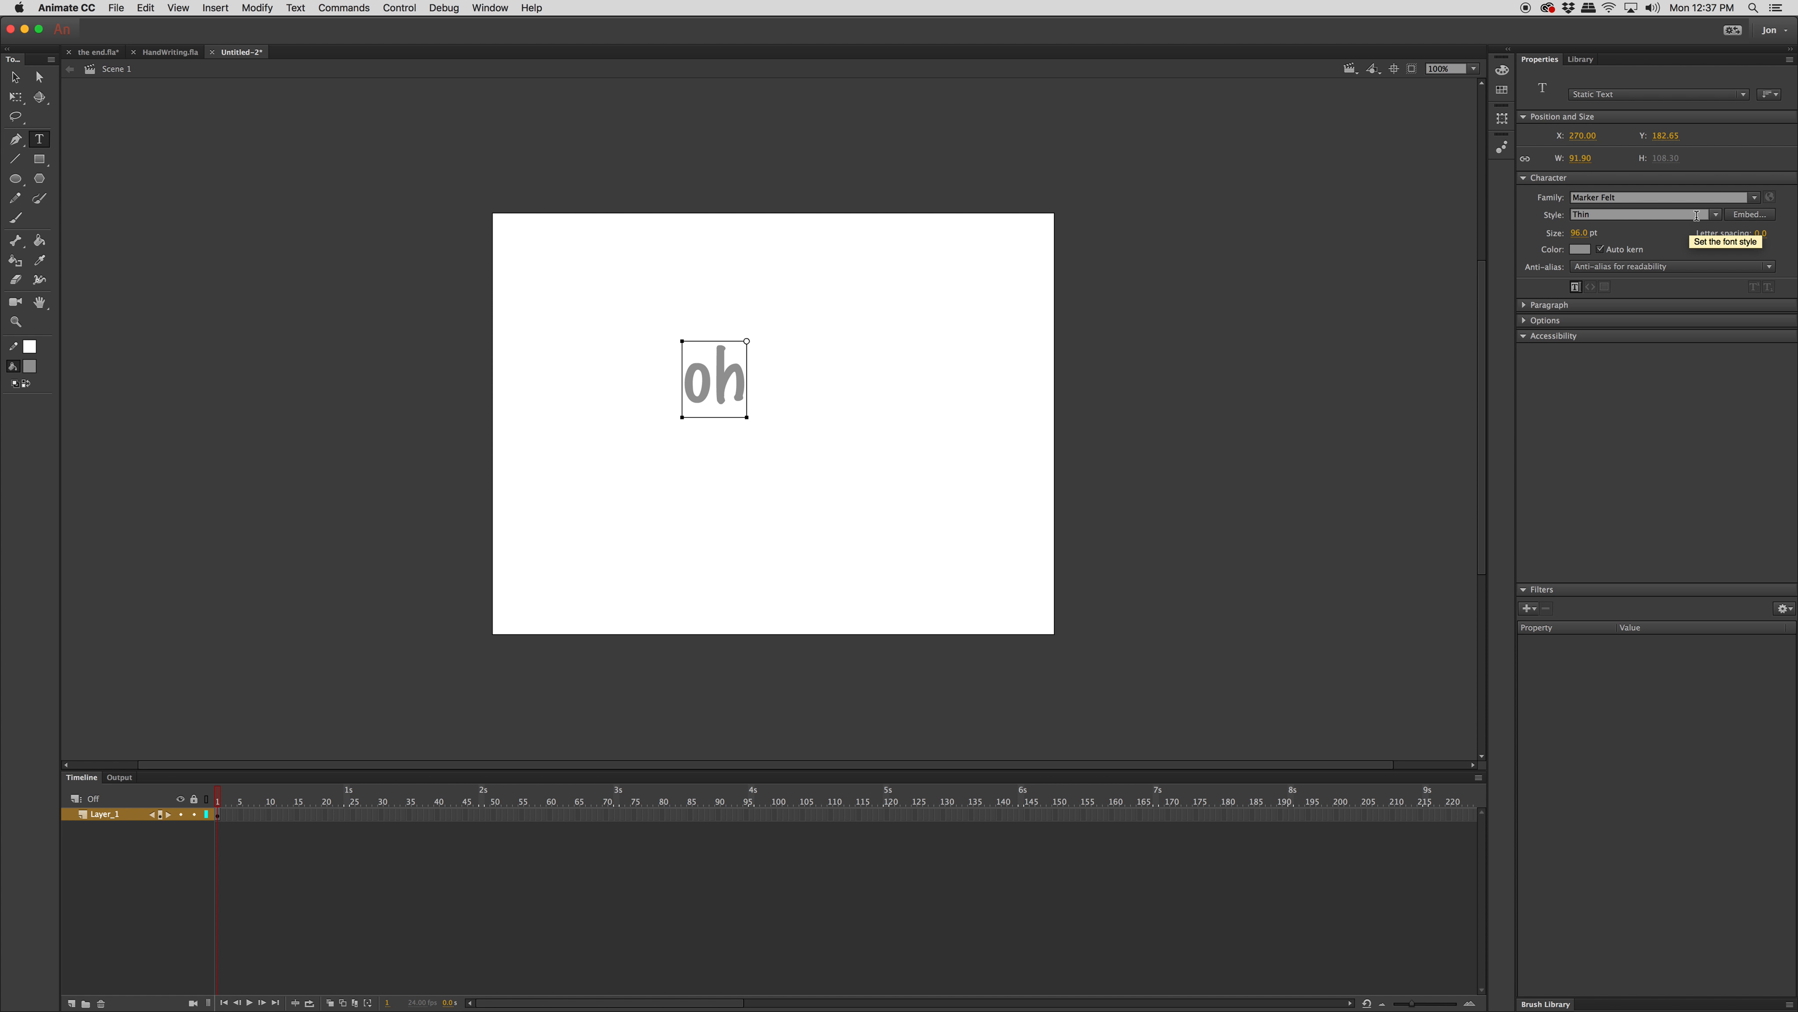
# - Set the font size of the whole "oh" text to 200 pt
pyautogui.moveTo(1580, 241); pyautogui.dragTo(1578, 240)
pyautogui.press('Left')
pyautogui.press('super+a')
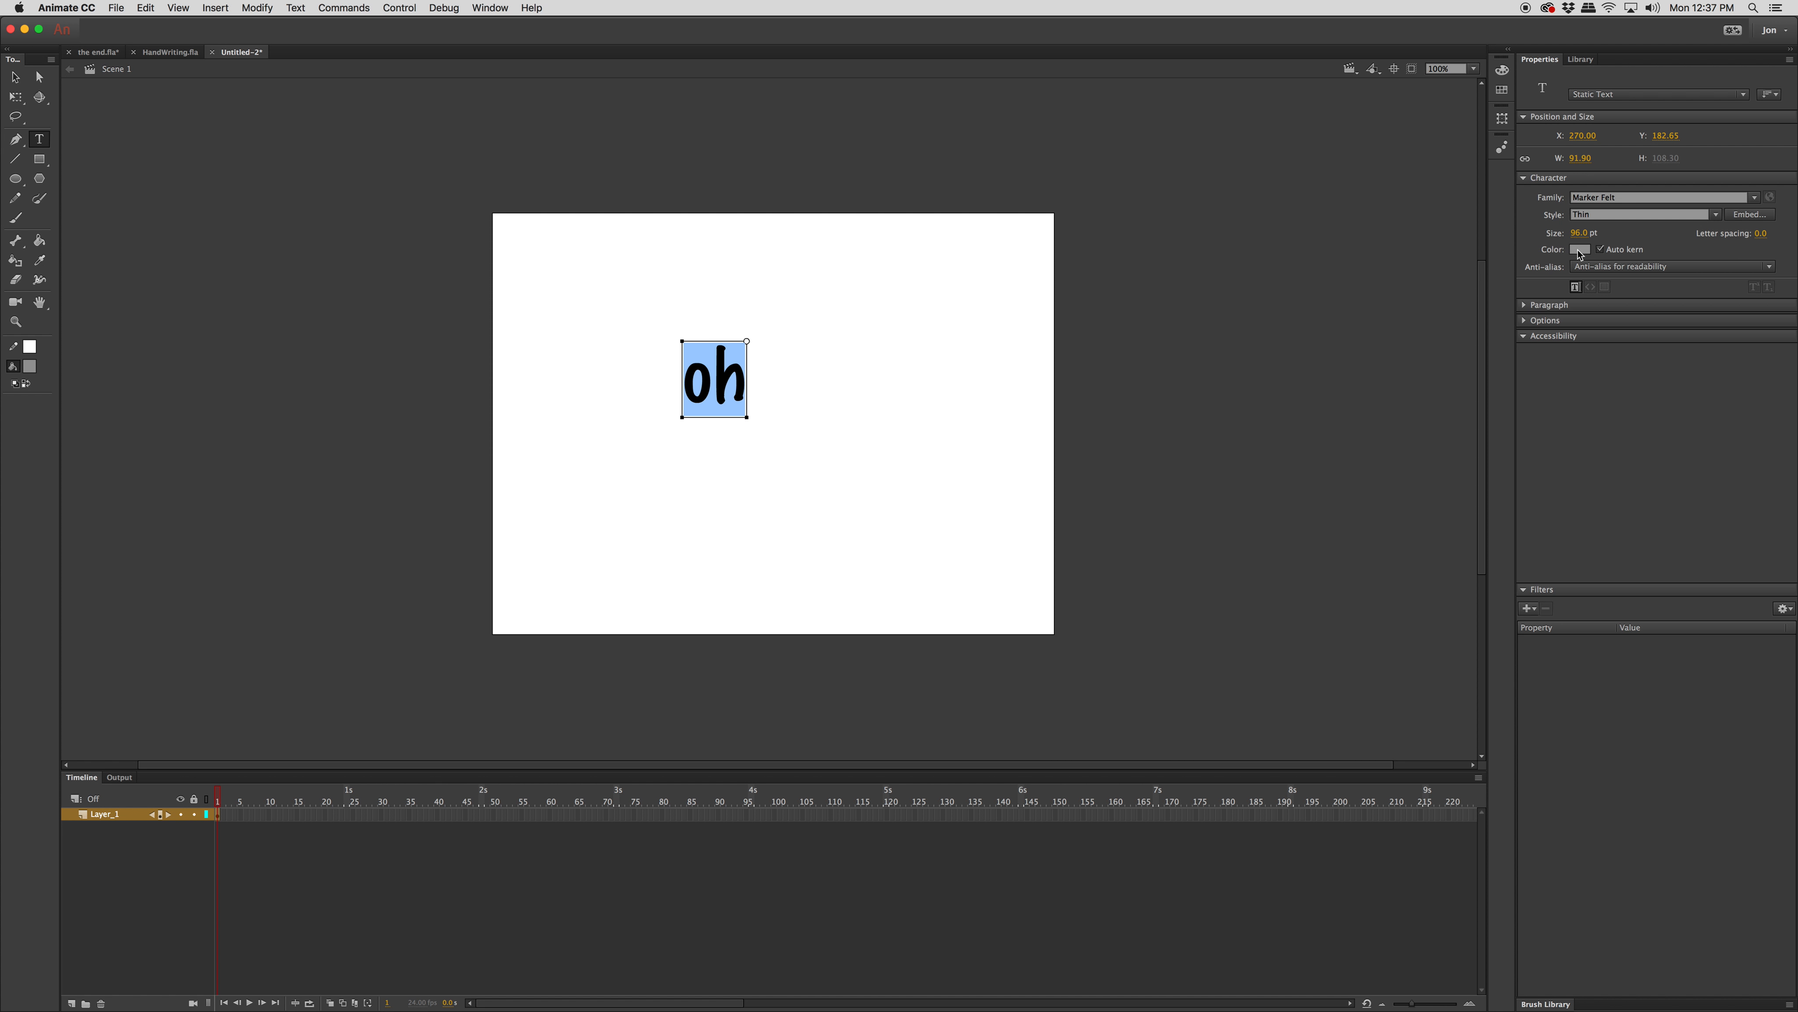
pyautogui.moveTo(1586, 232); pyautogui.dragTo(1581, 232)
pyautogui.click(1584, 234)
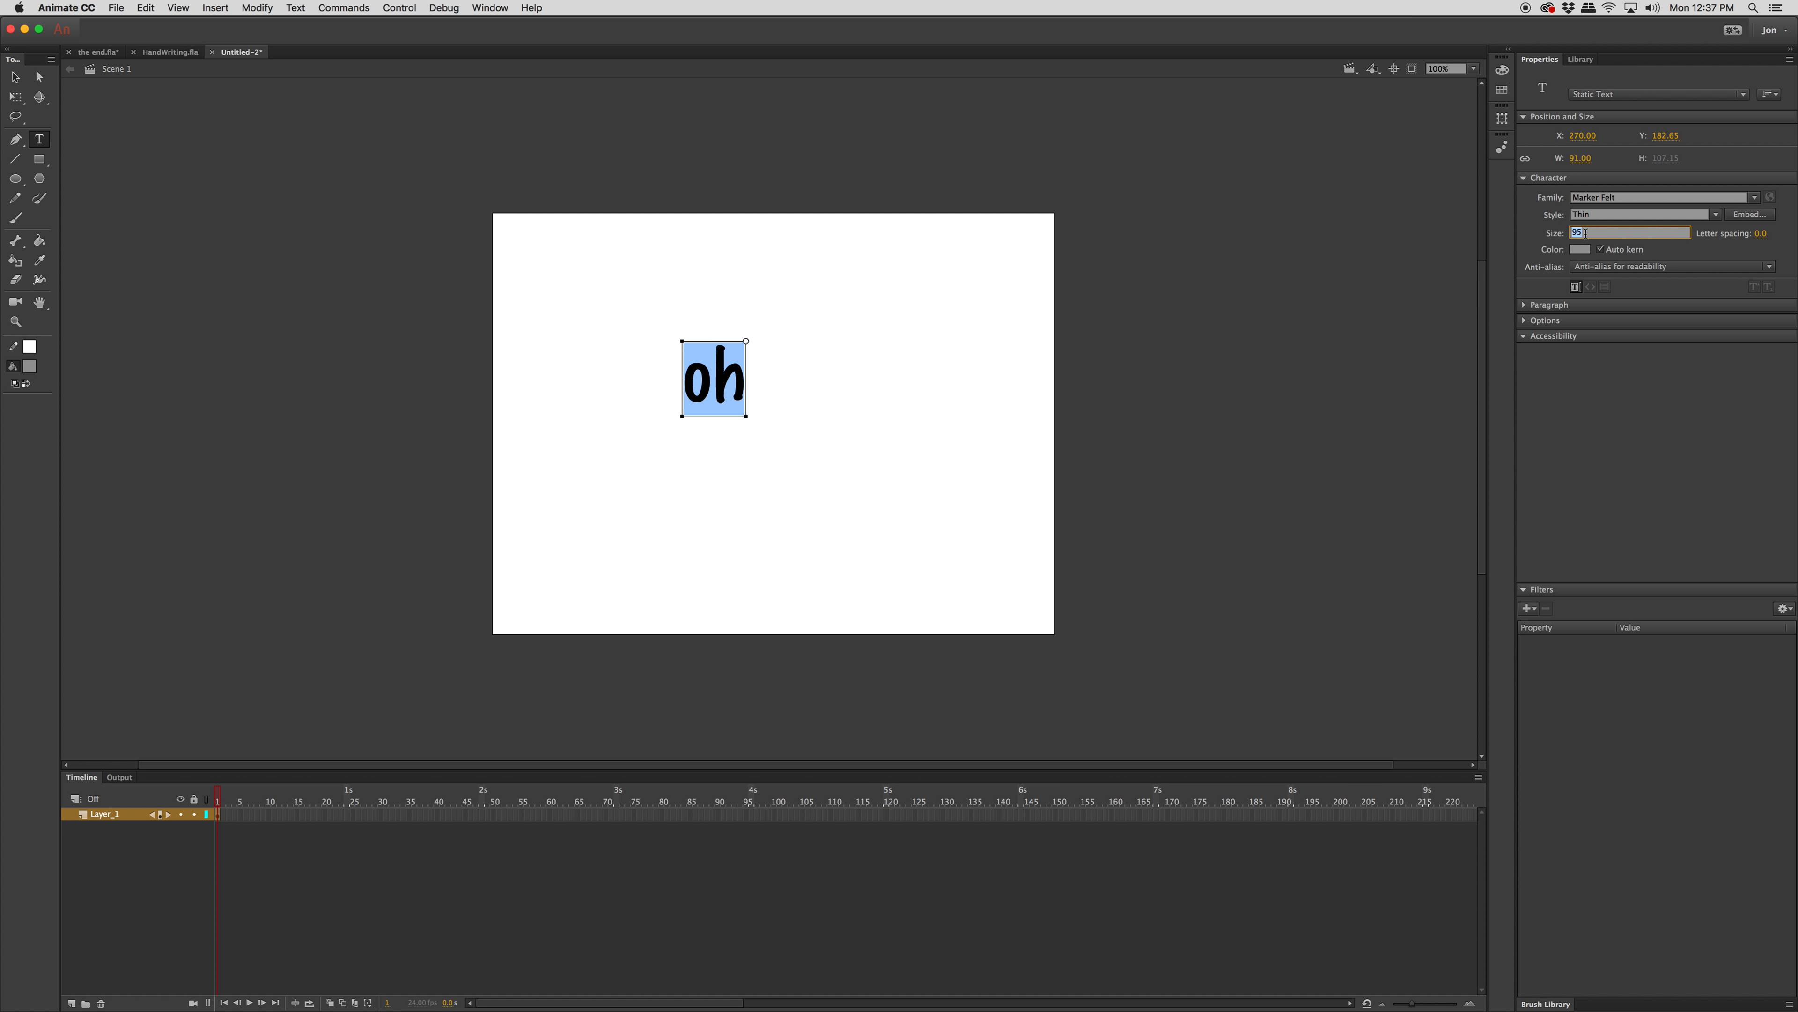
pyautogui.write('200')
pyautogui.press('Return')
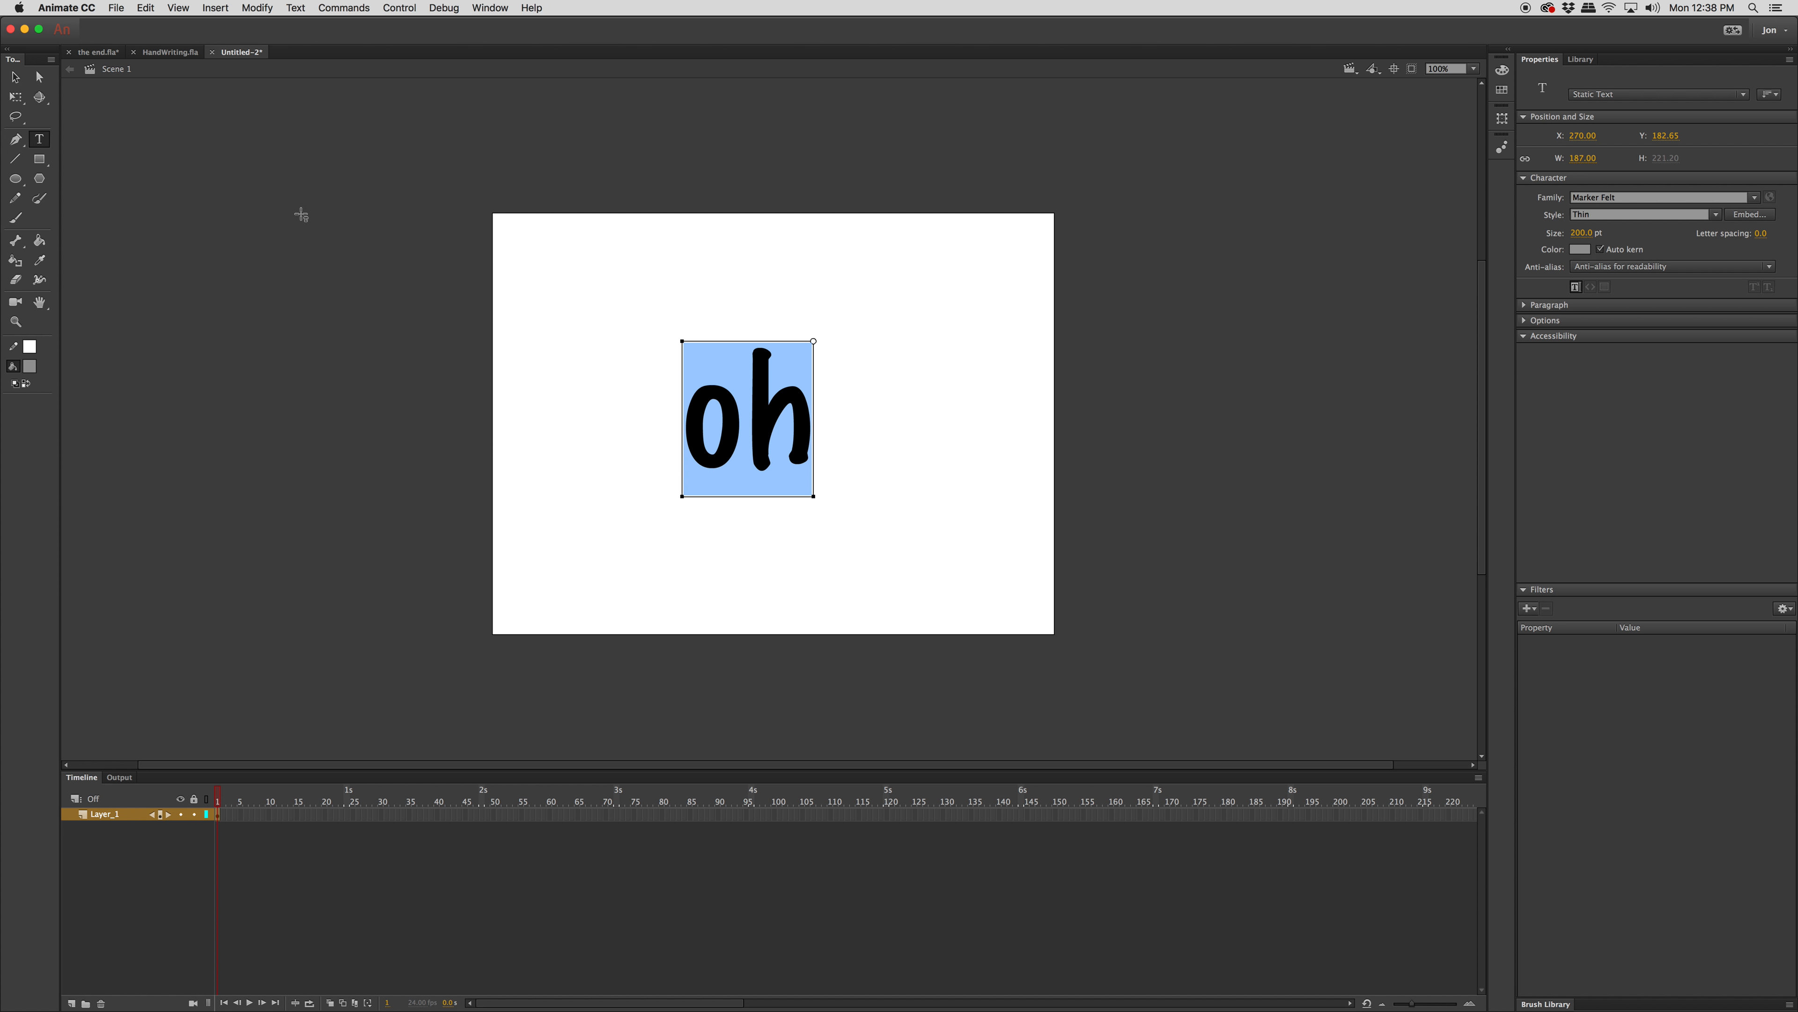
# - Enlarge the "oh" text with Free Transform to about 316 px wide and move it to about X 262, Y 125
pyautogui.press('q')
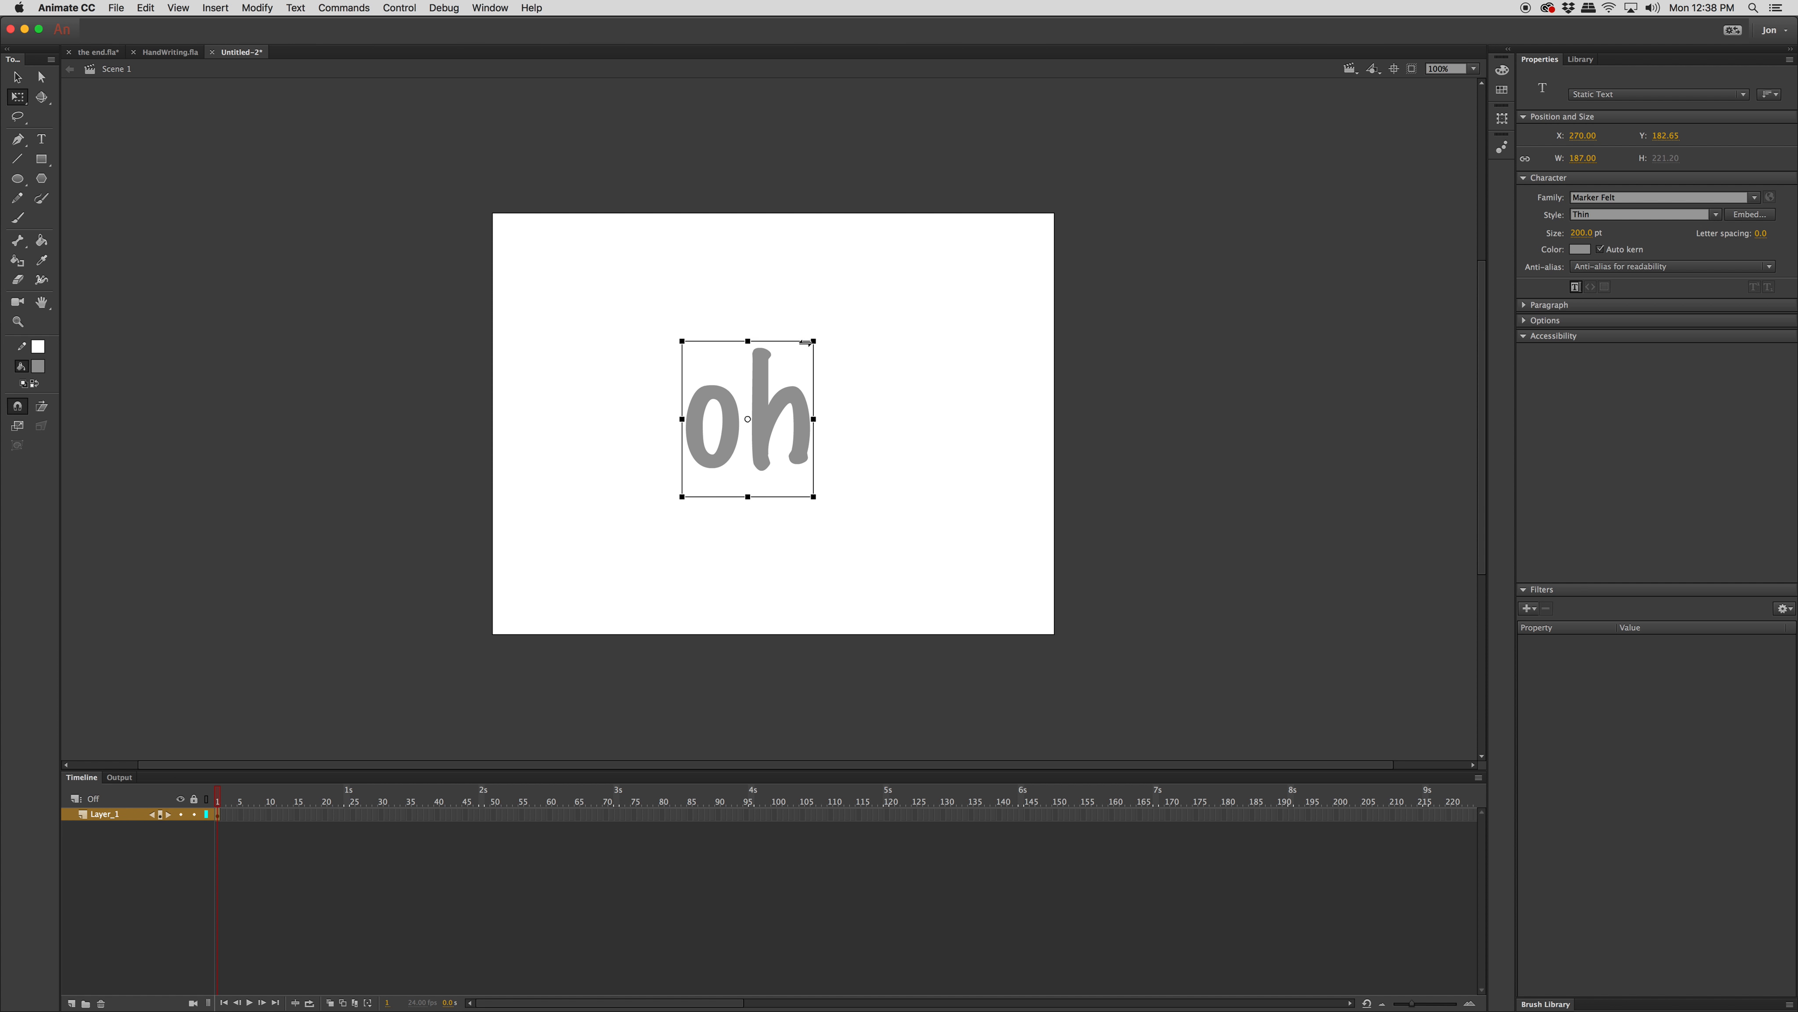
pyautogui.moveTo(916, 316); pyautogui.dragTo(975, 285)
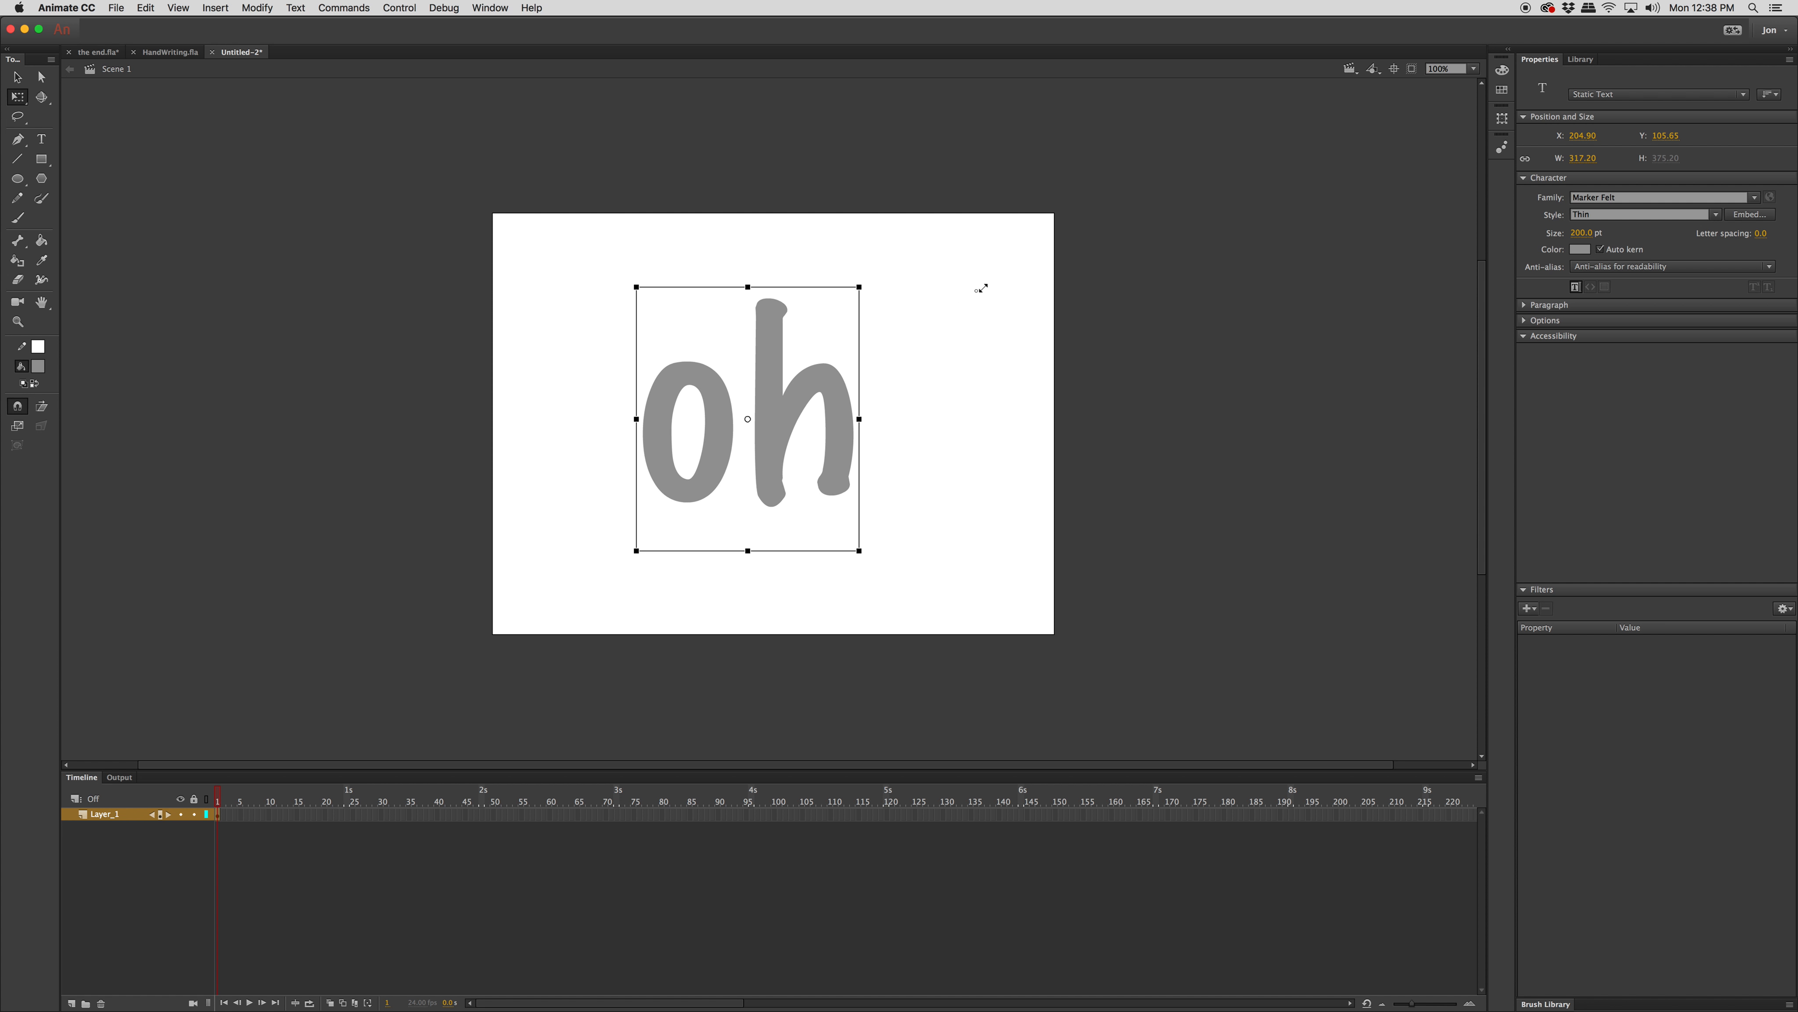
pyautogui.moveTo(821, 394); pyautogui.dragTo(861, 407)
pyautogui.press('t')
pyautogui.press('v')
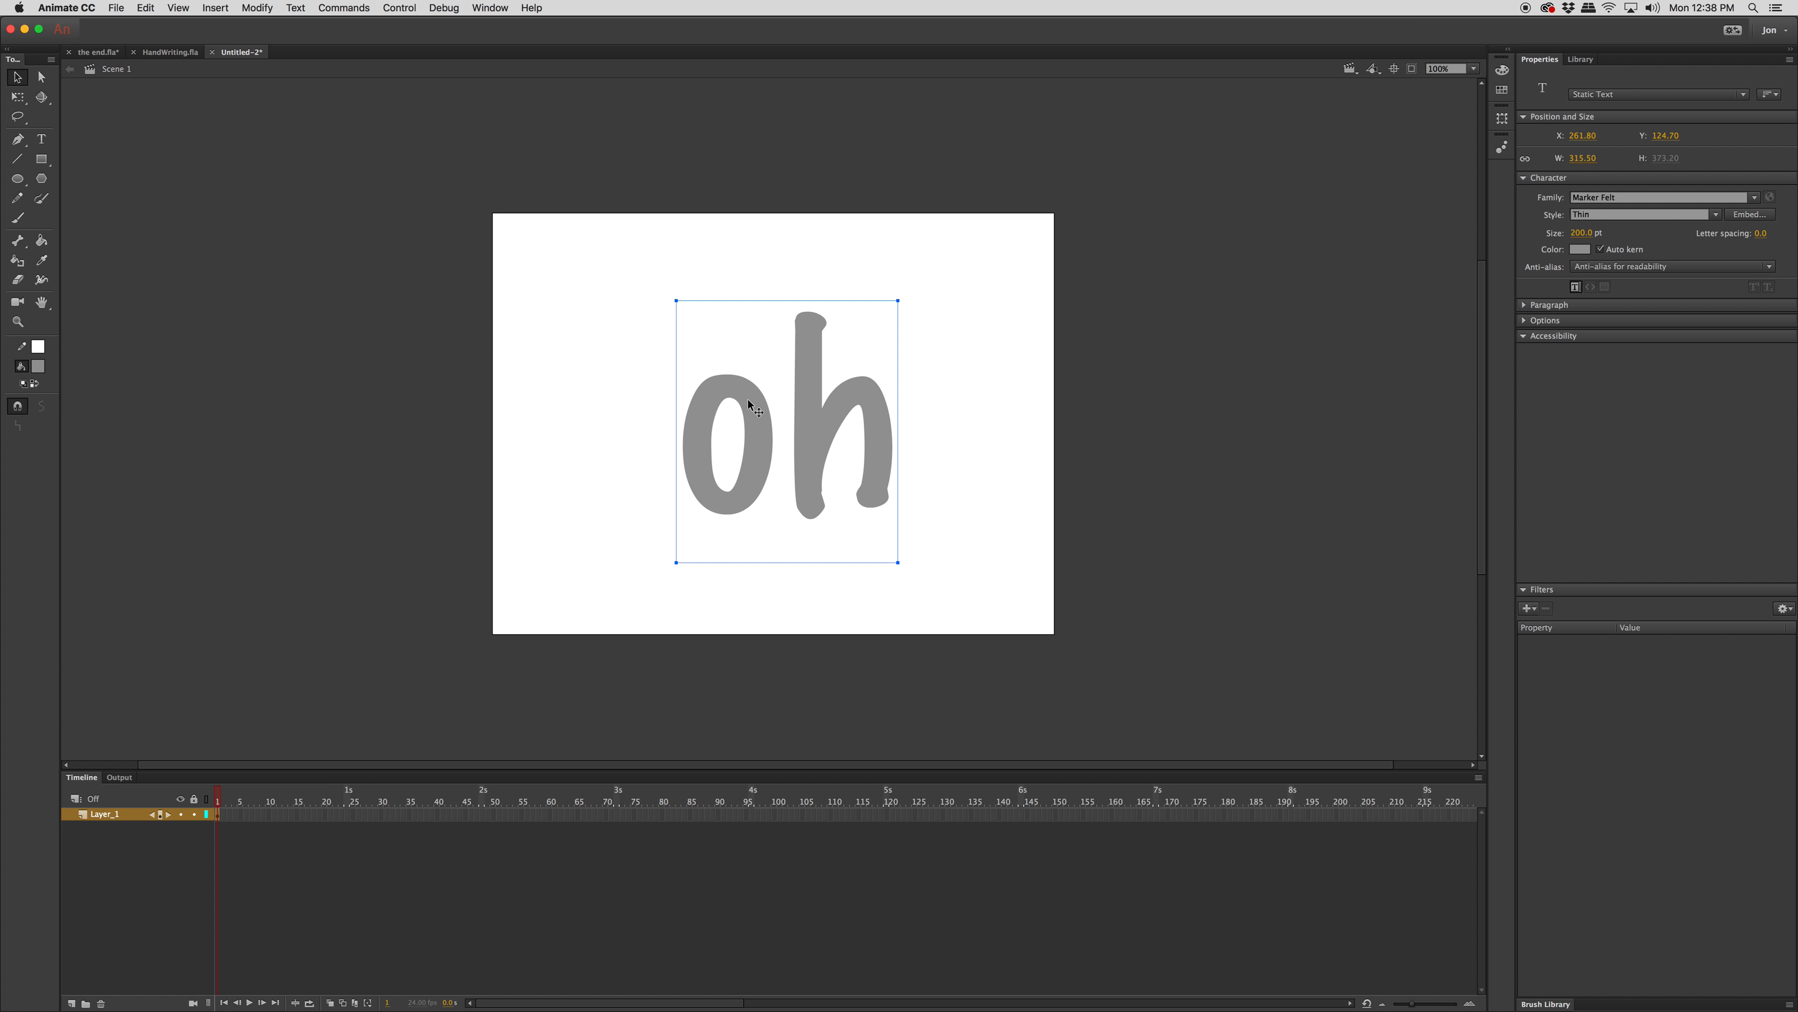
# - Convert the text to a graphic symbol named Oh
pyautogui.click(256, 8)
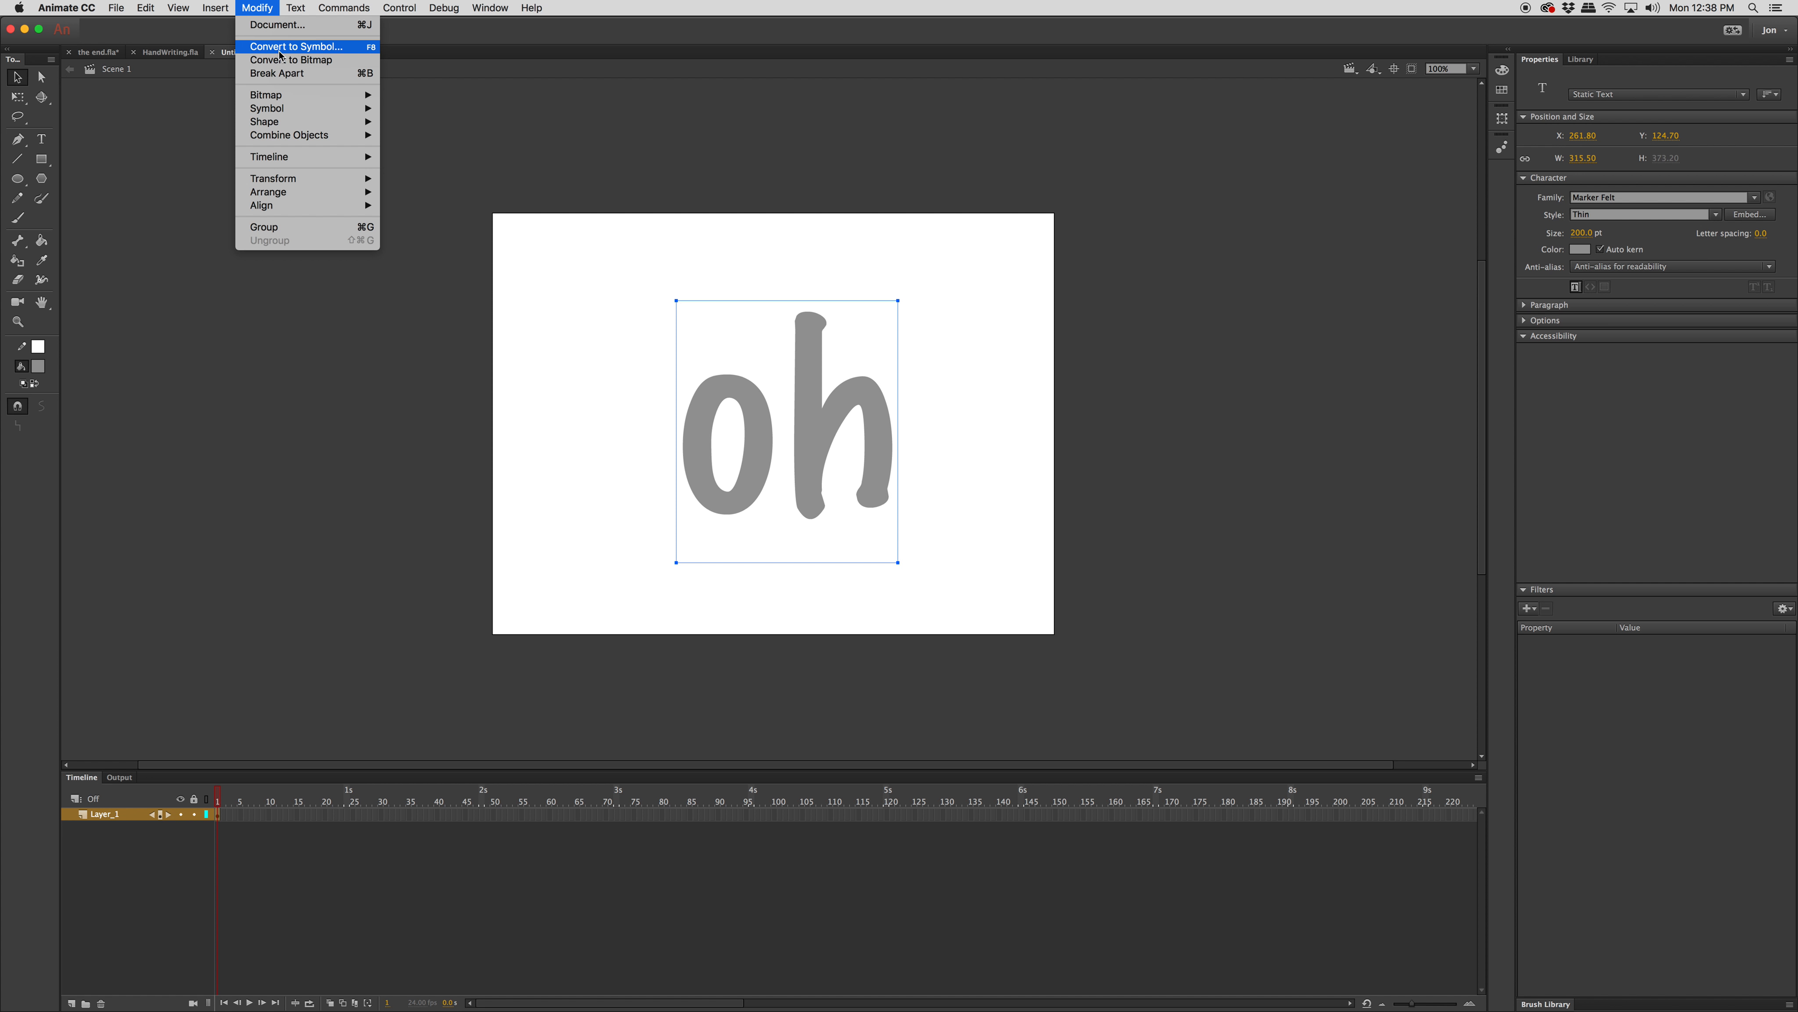
pyautogui.click(281, 51)
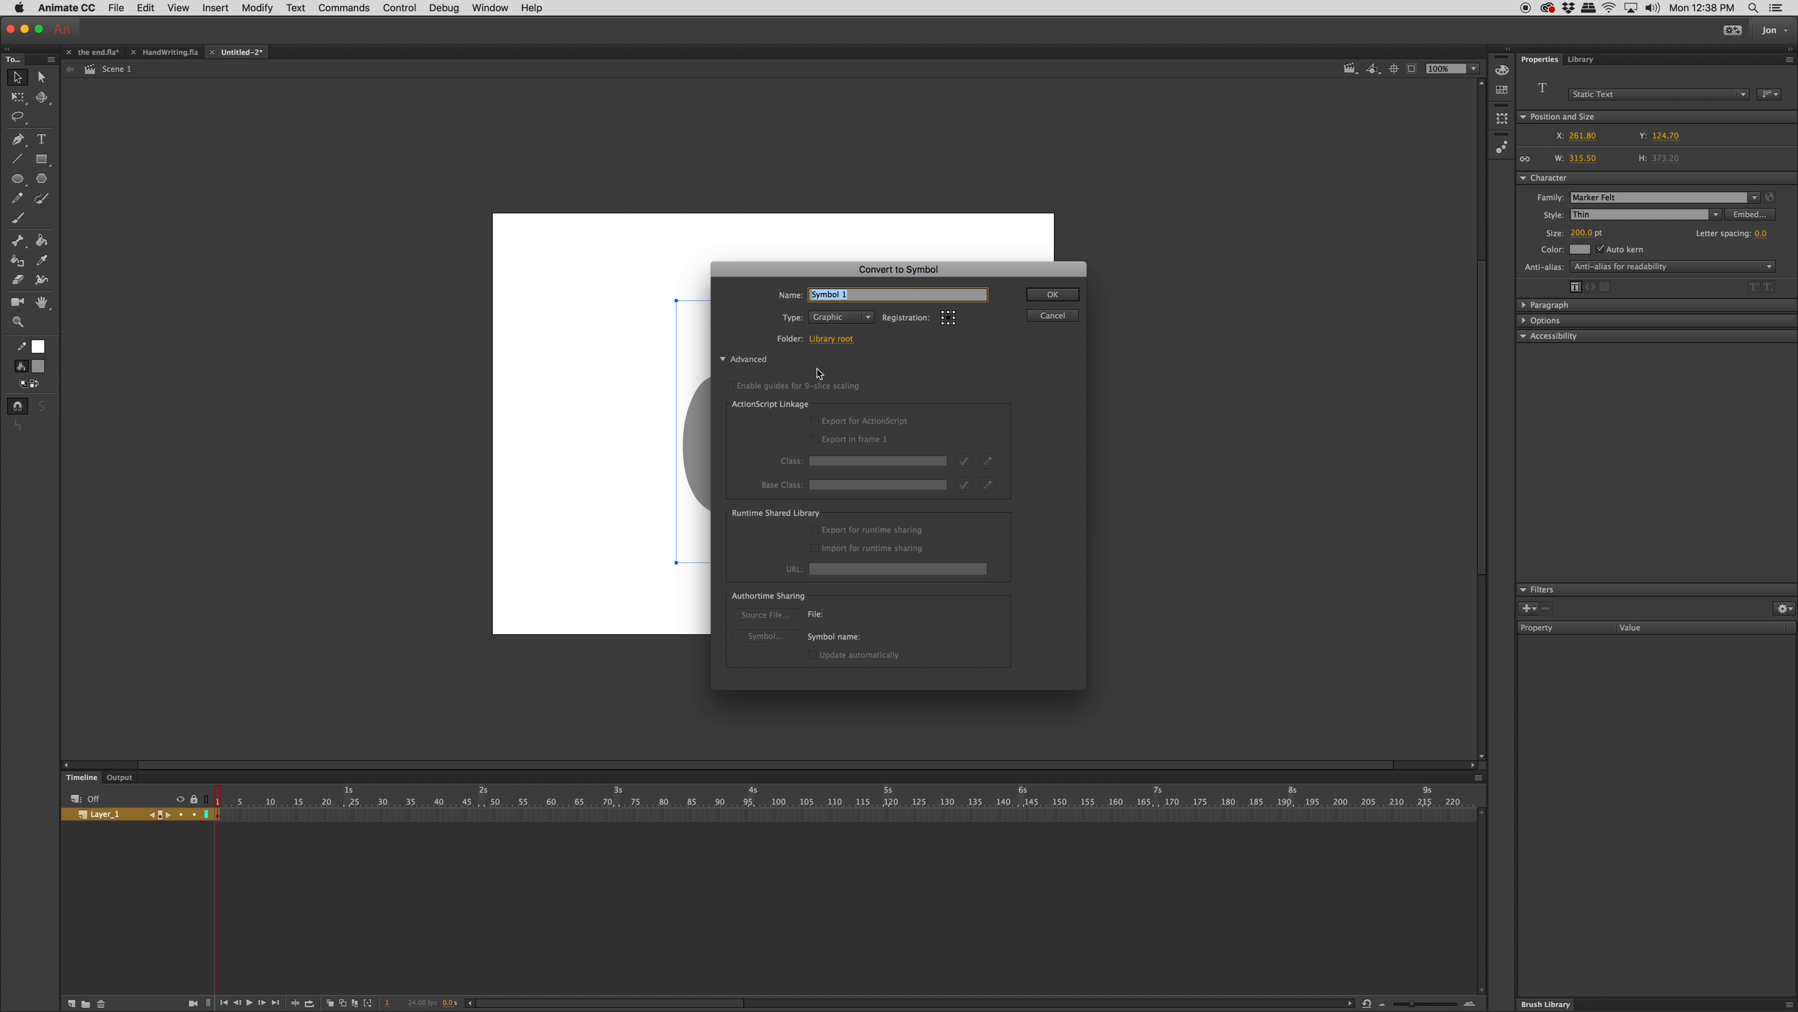
pyautogui.press('BackSpace')
pyautogui.click(1051, 294)
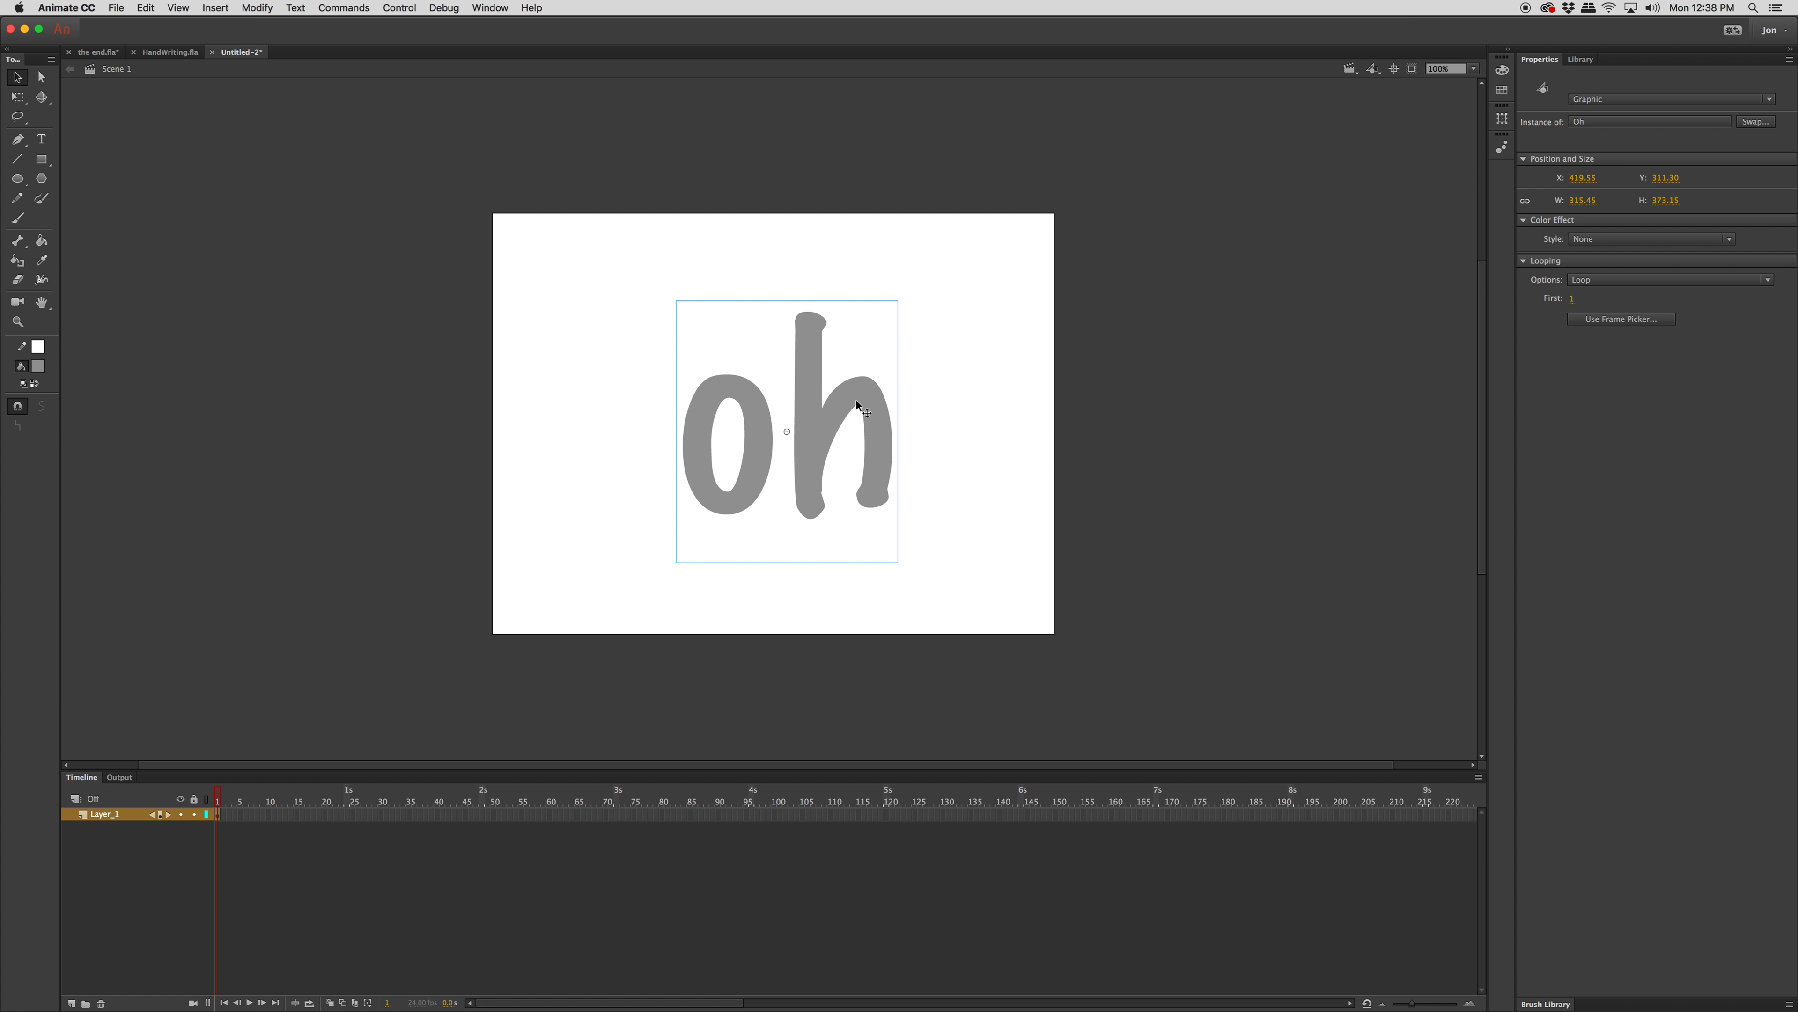
# - Open the Oh symbol for editing and break its text apart twice, down to plain shapes
pyautogui.doubleClick(877, 440)
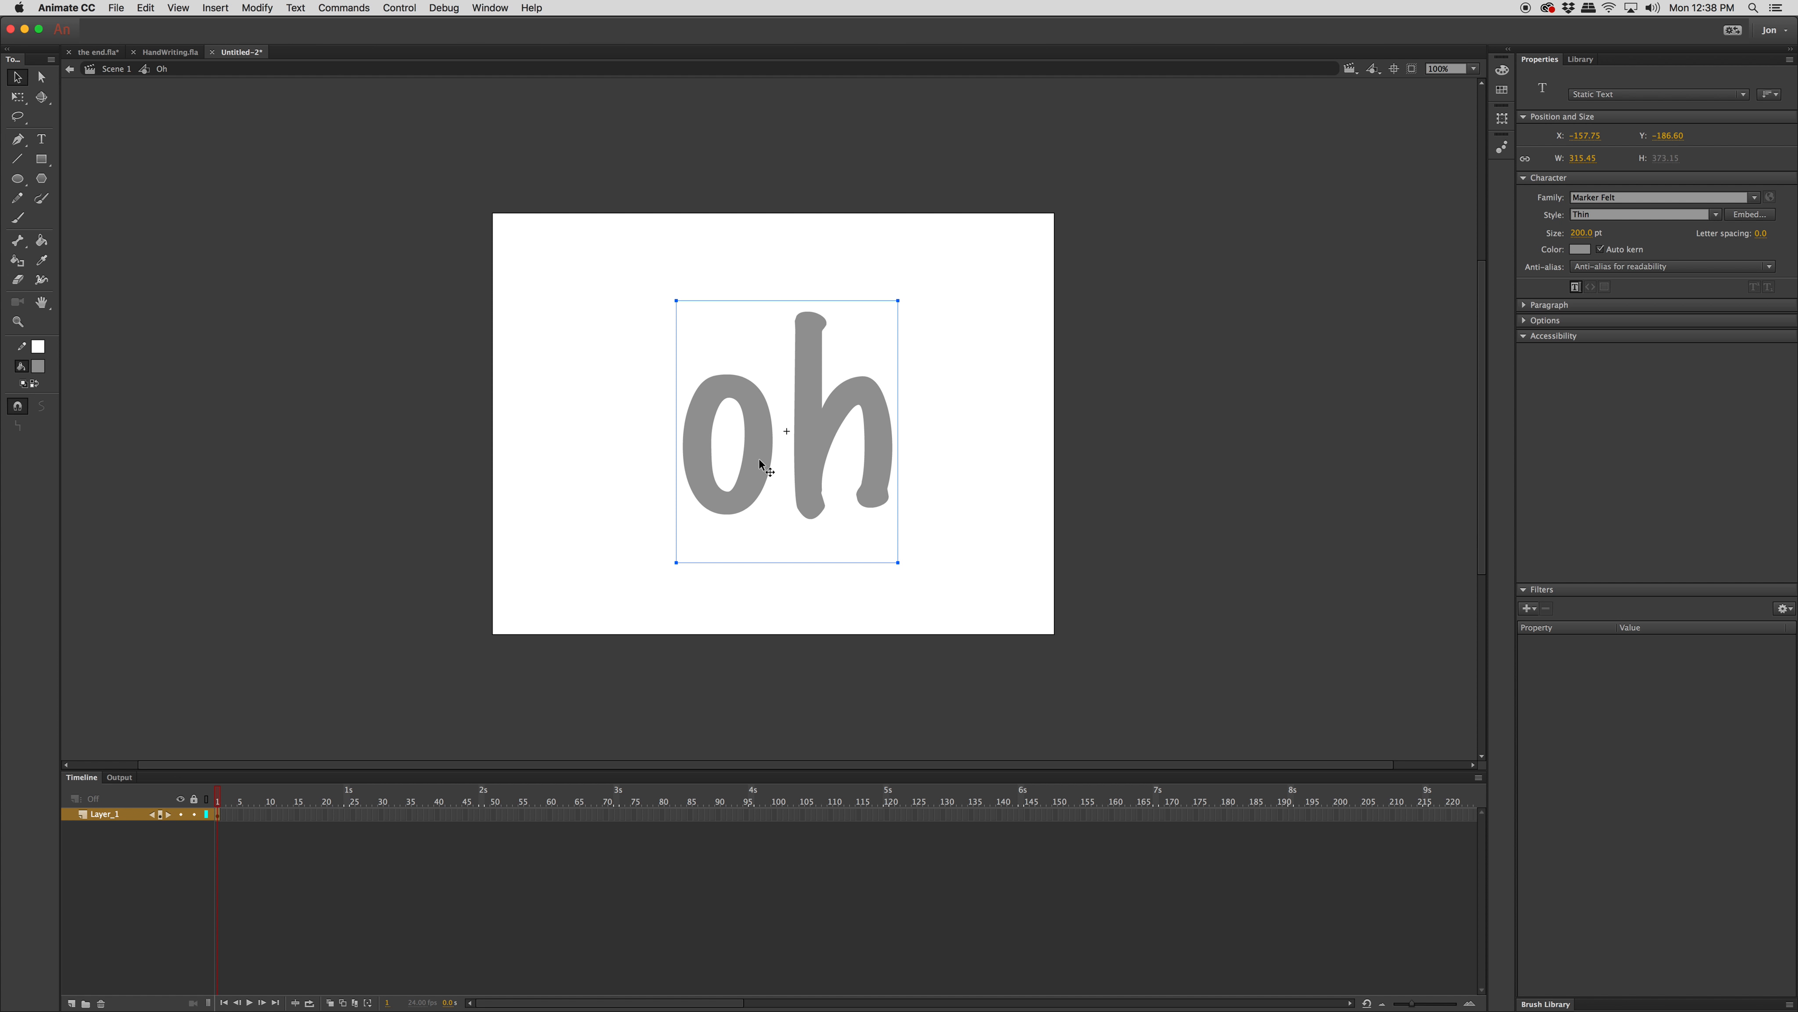
pyautogui.press('super+b')
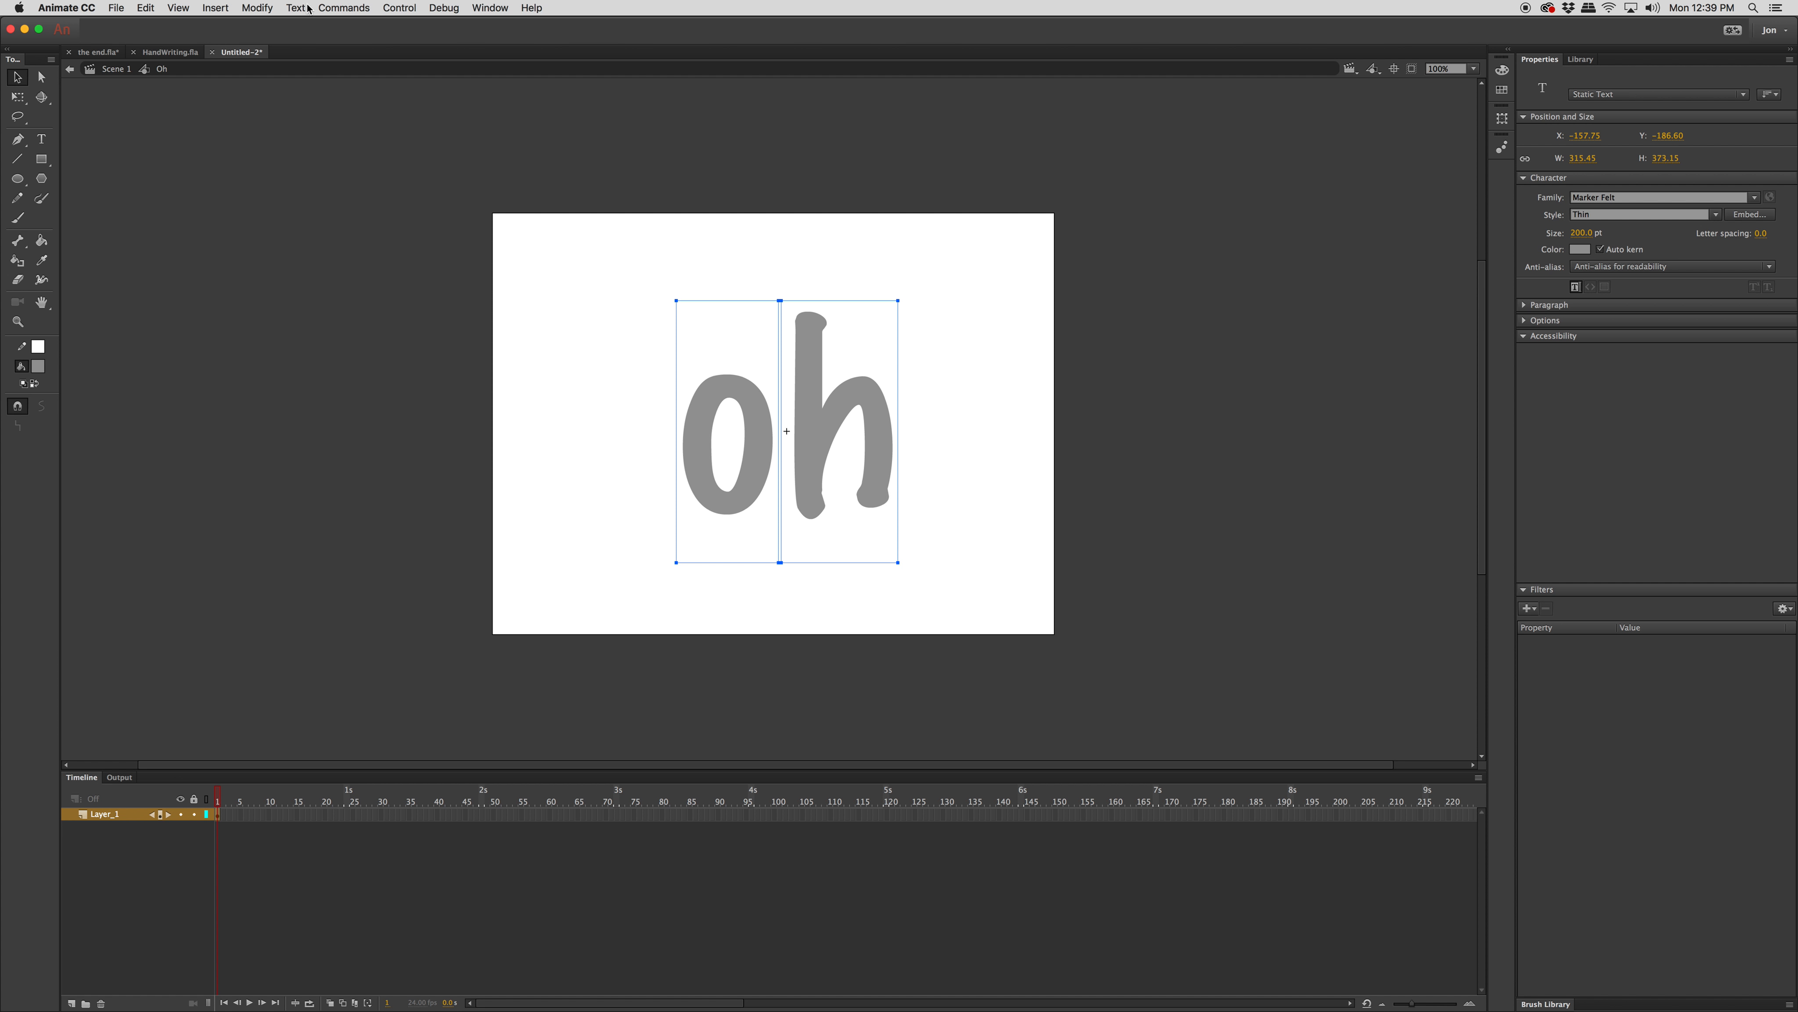
pyautogui.click(258, 8)
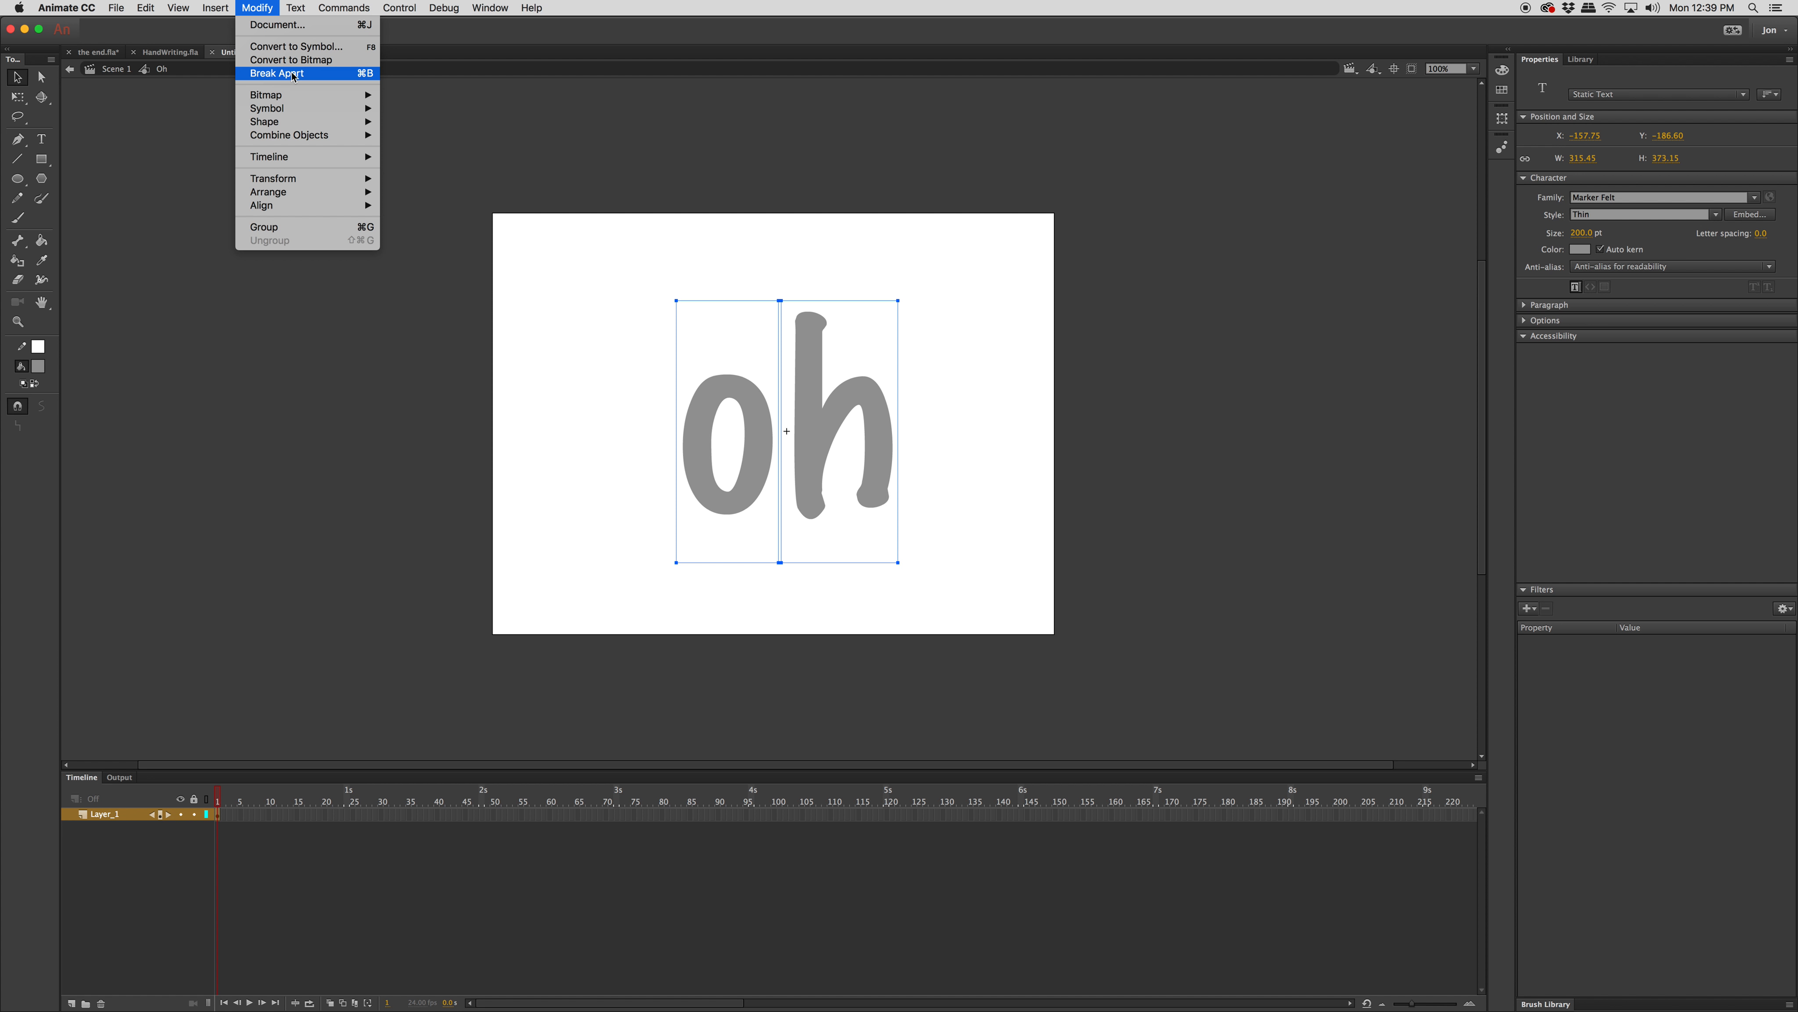
pyautogui.click(362, 74)
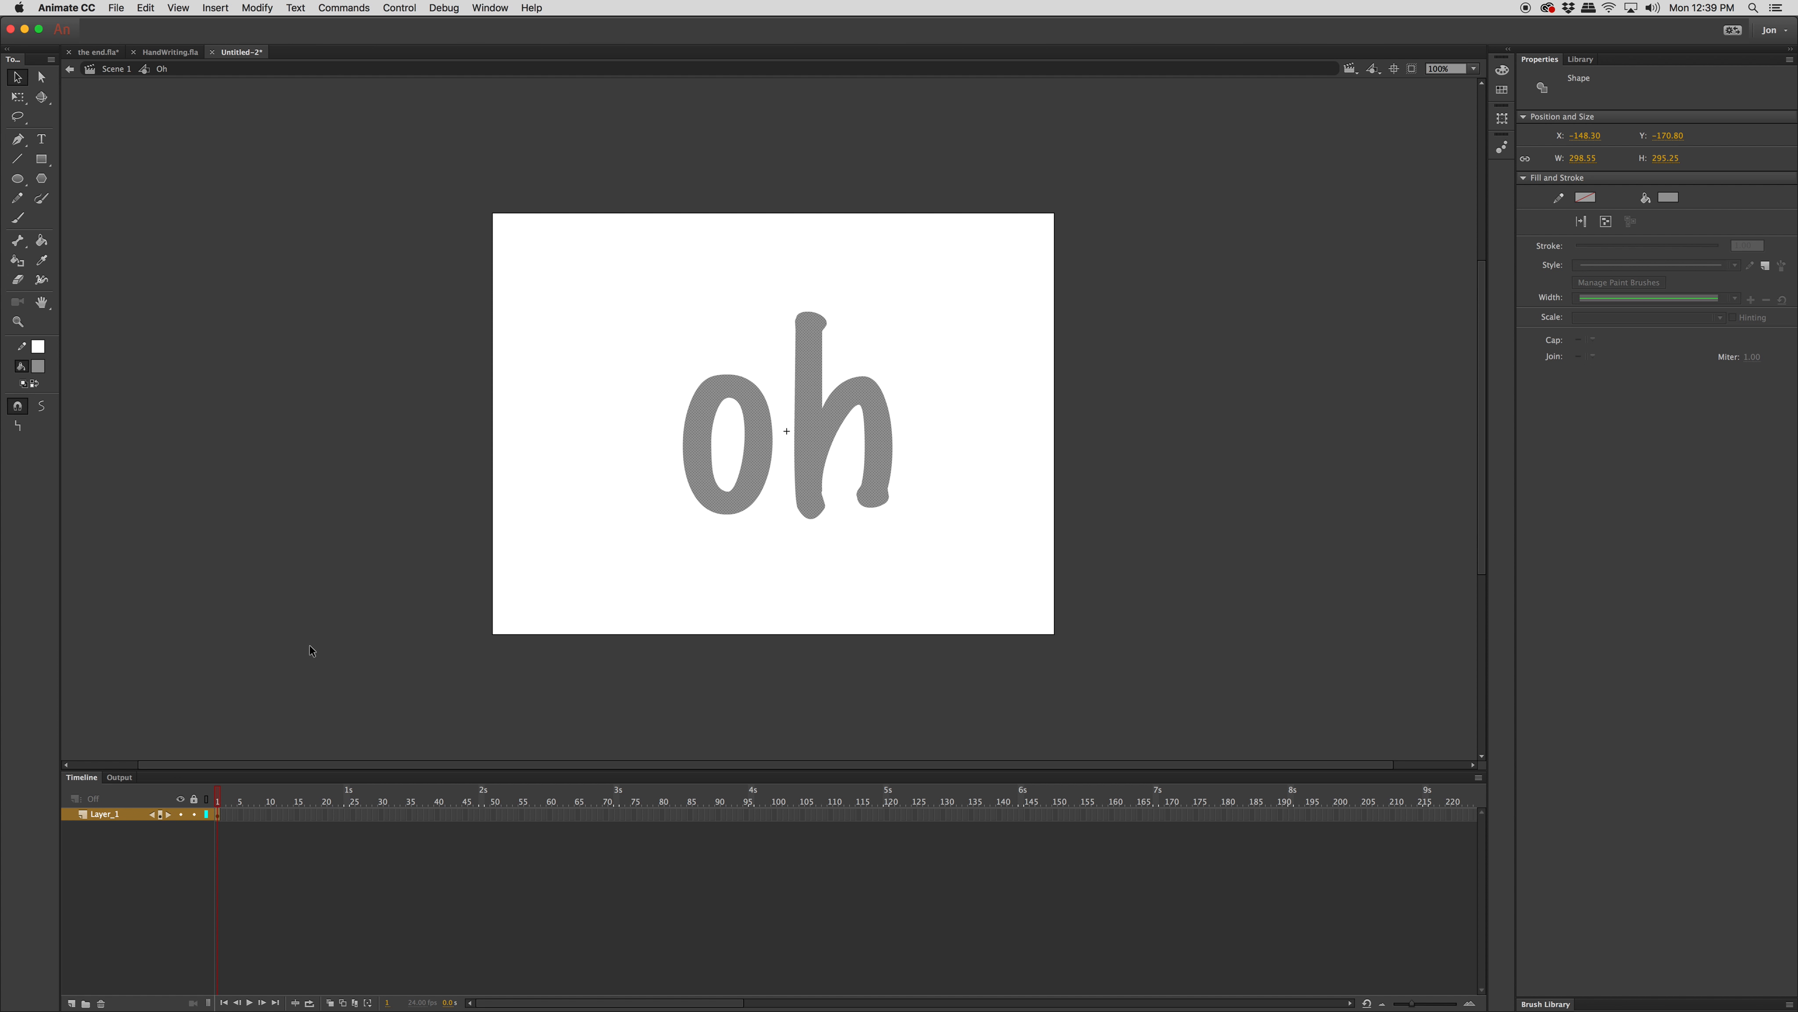
# - Insert a keyframe at frame 2 of Layer_1 inside the Oh symbol
pyautogui.click(228, 821)
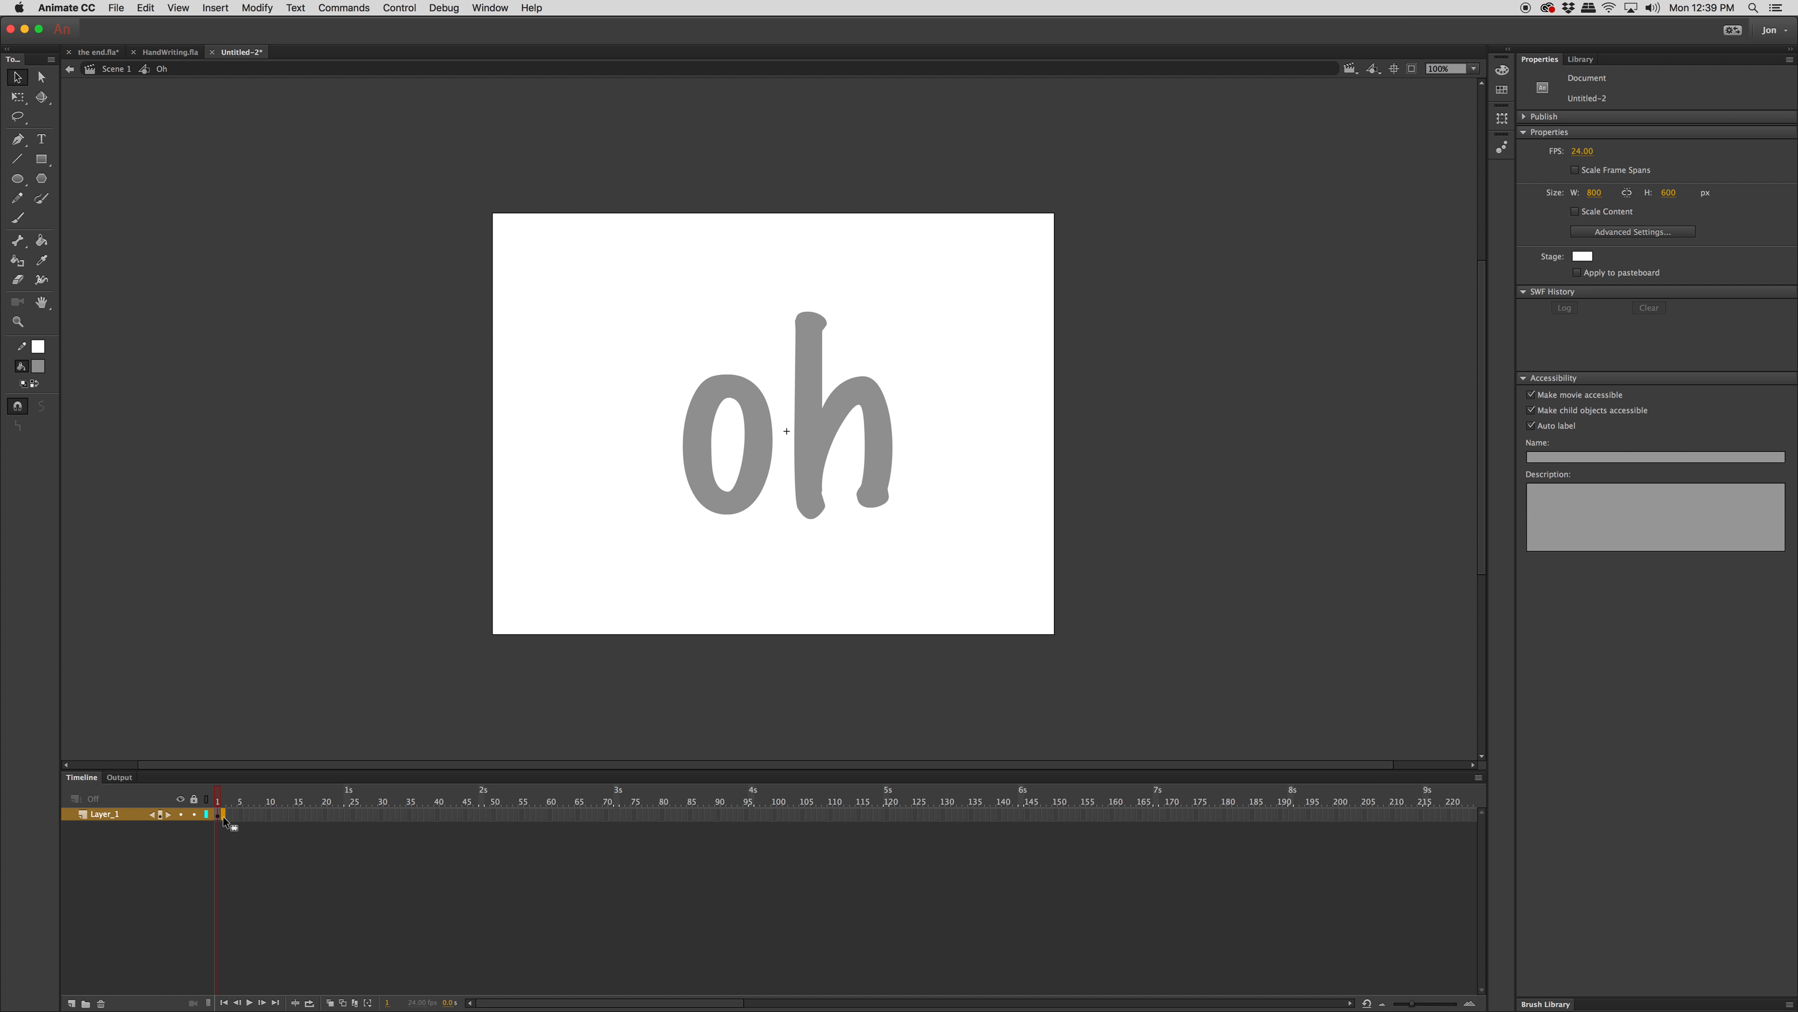
pyautogui.rightClick(224, 821)
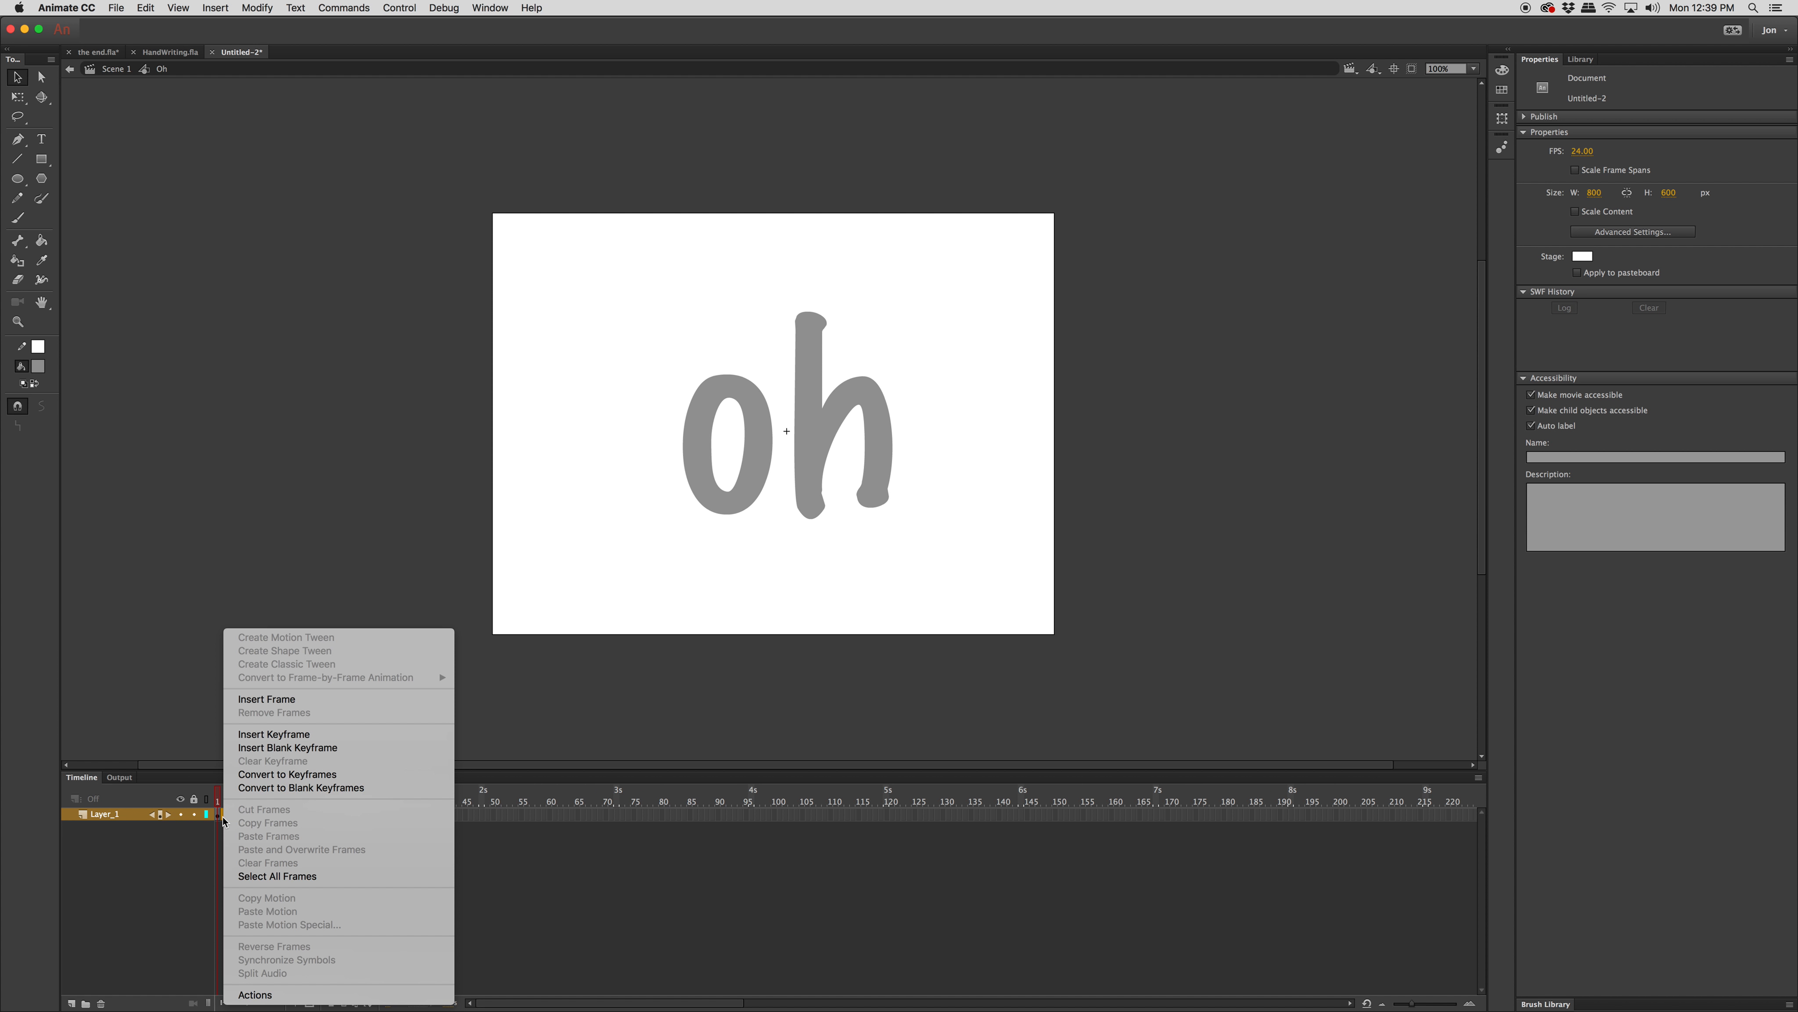
pyautogui.click(283, 736)
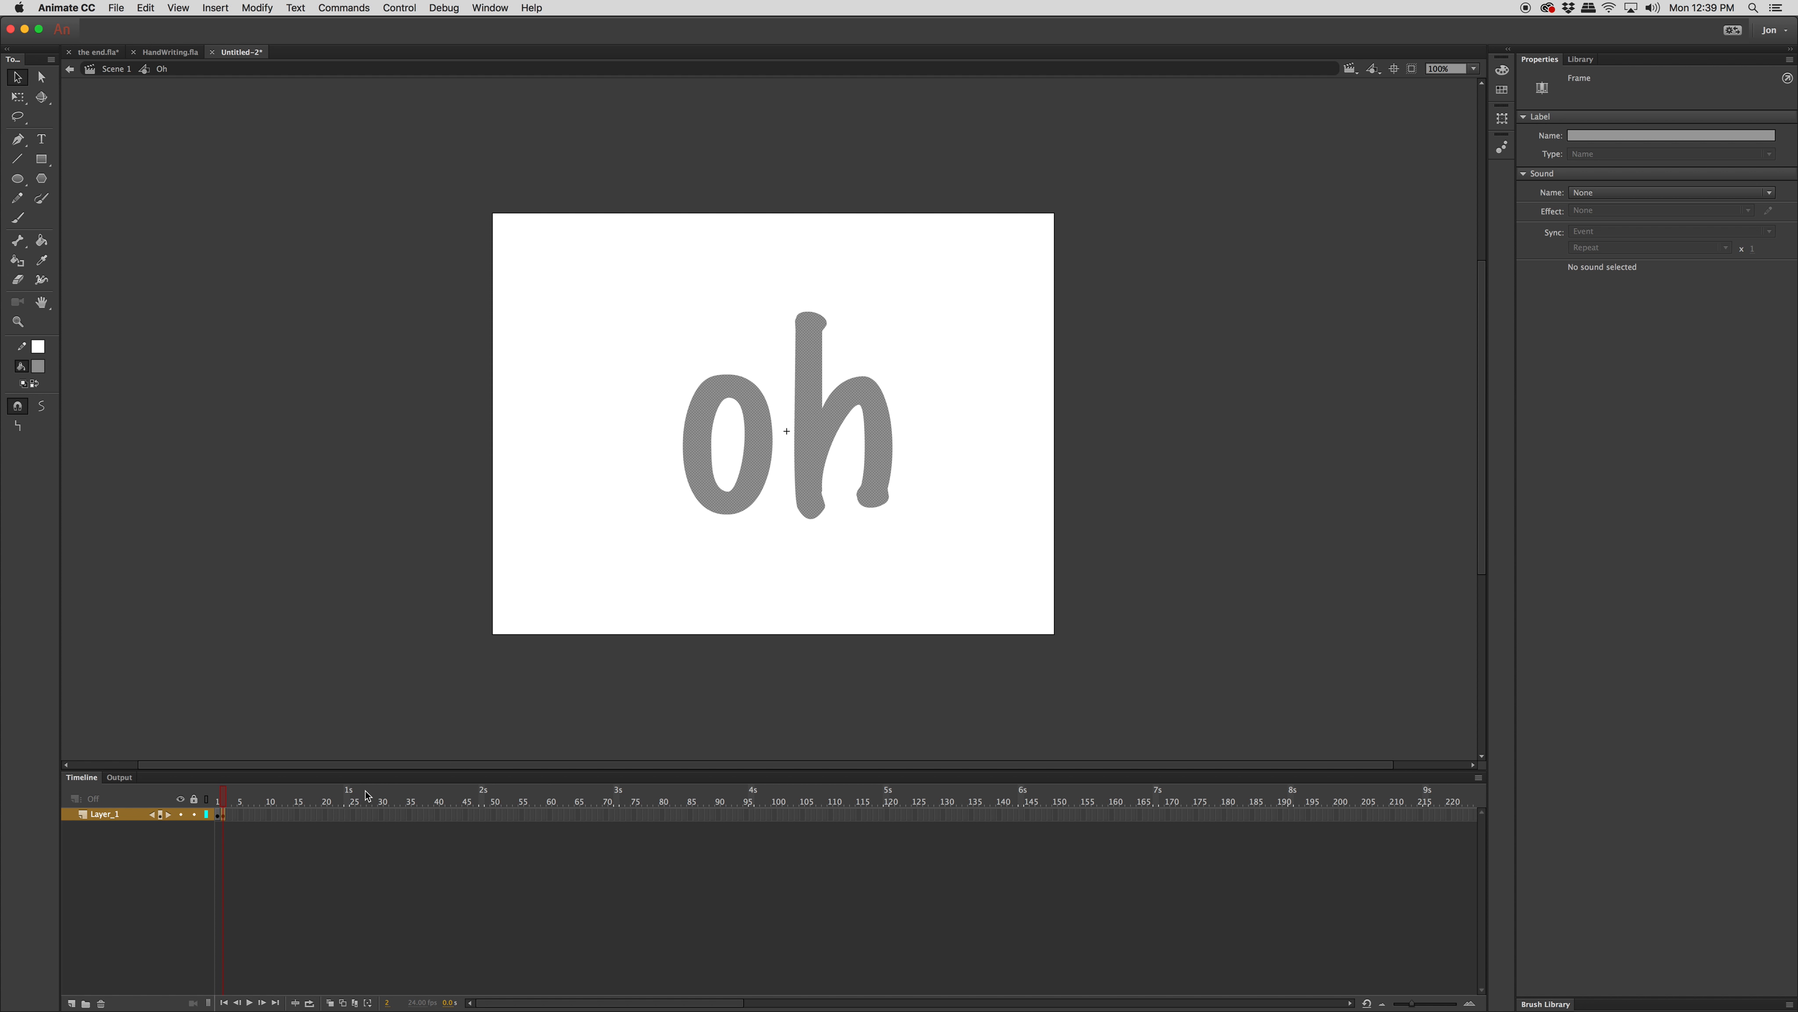
pyautogui.press('super+z')
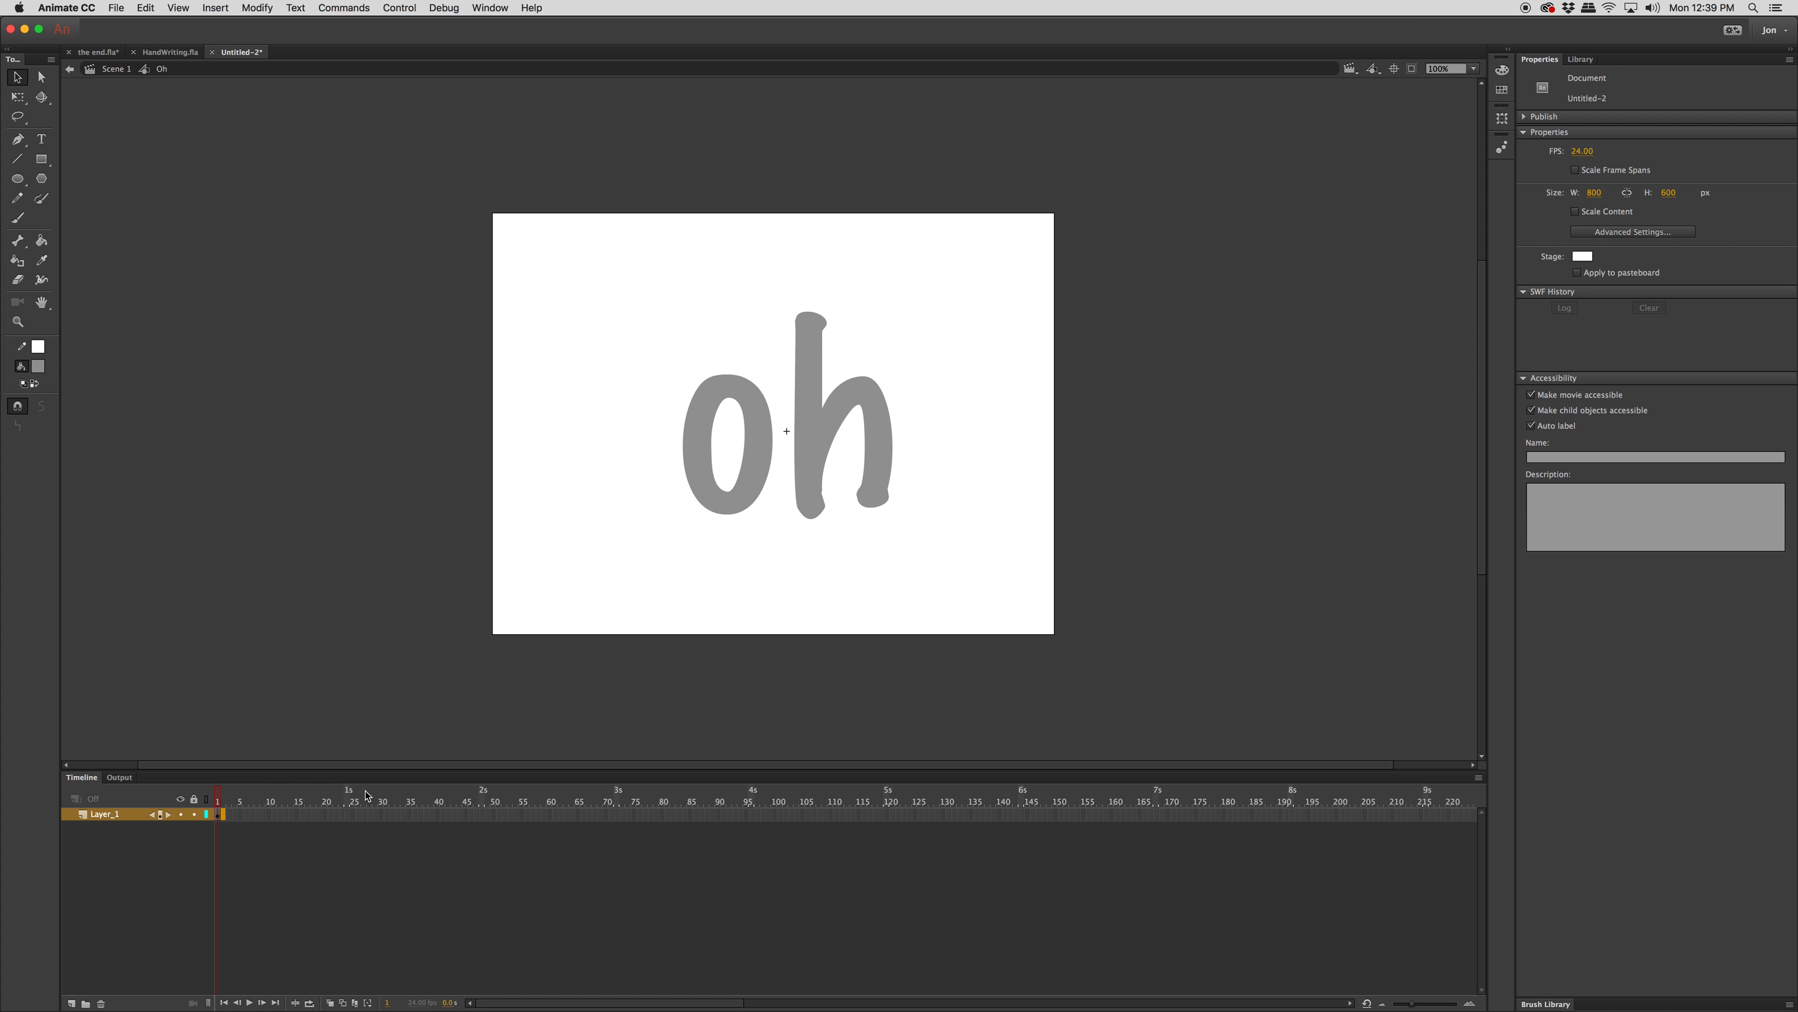
pyautogui.press('super+y')
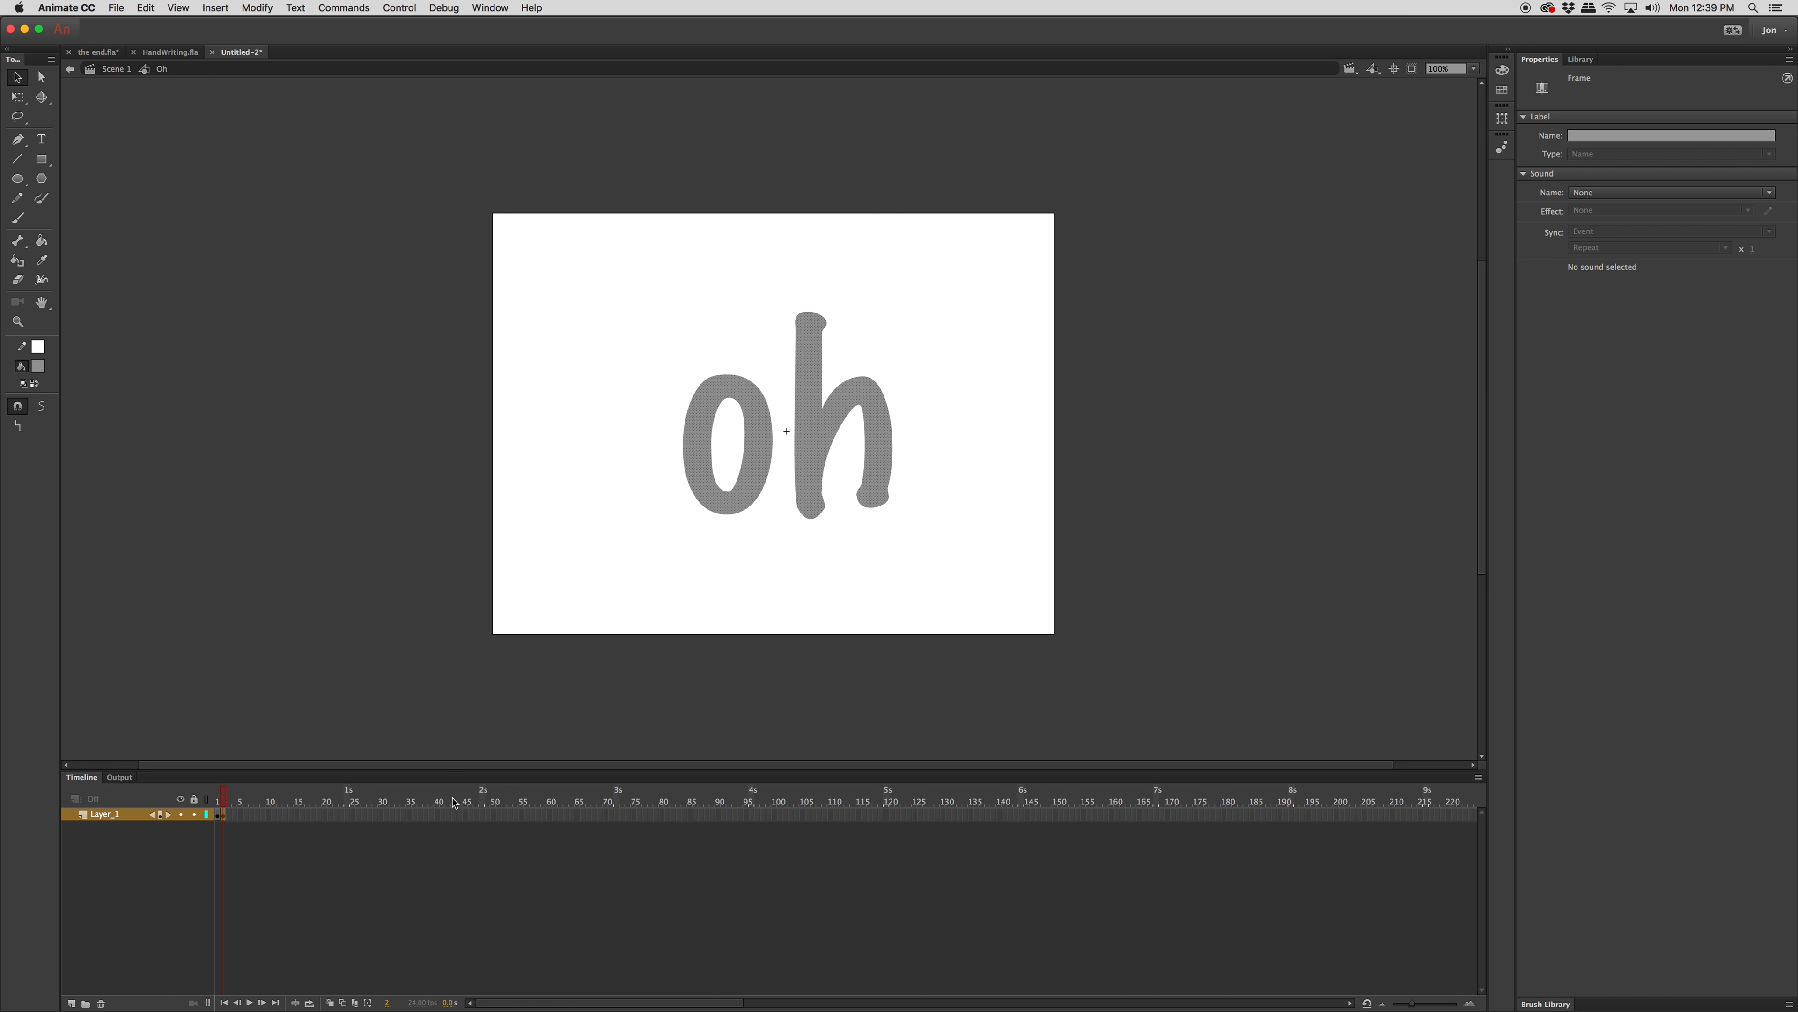
# - Turn on onion skin outlines and erase the foot of the h's right leg on frame 2
pyautogui.click(332, 1004)
pyautogui.click(343, 1003)
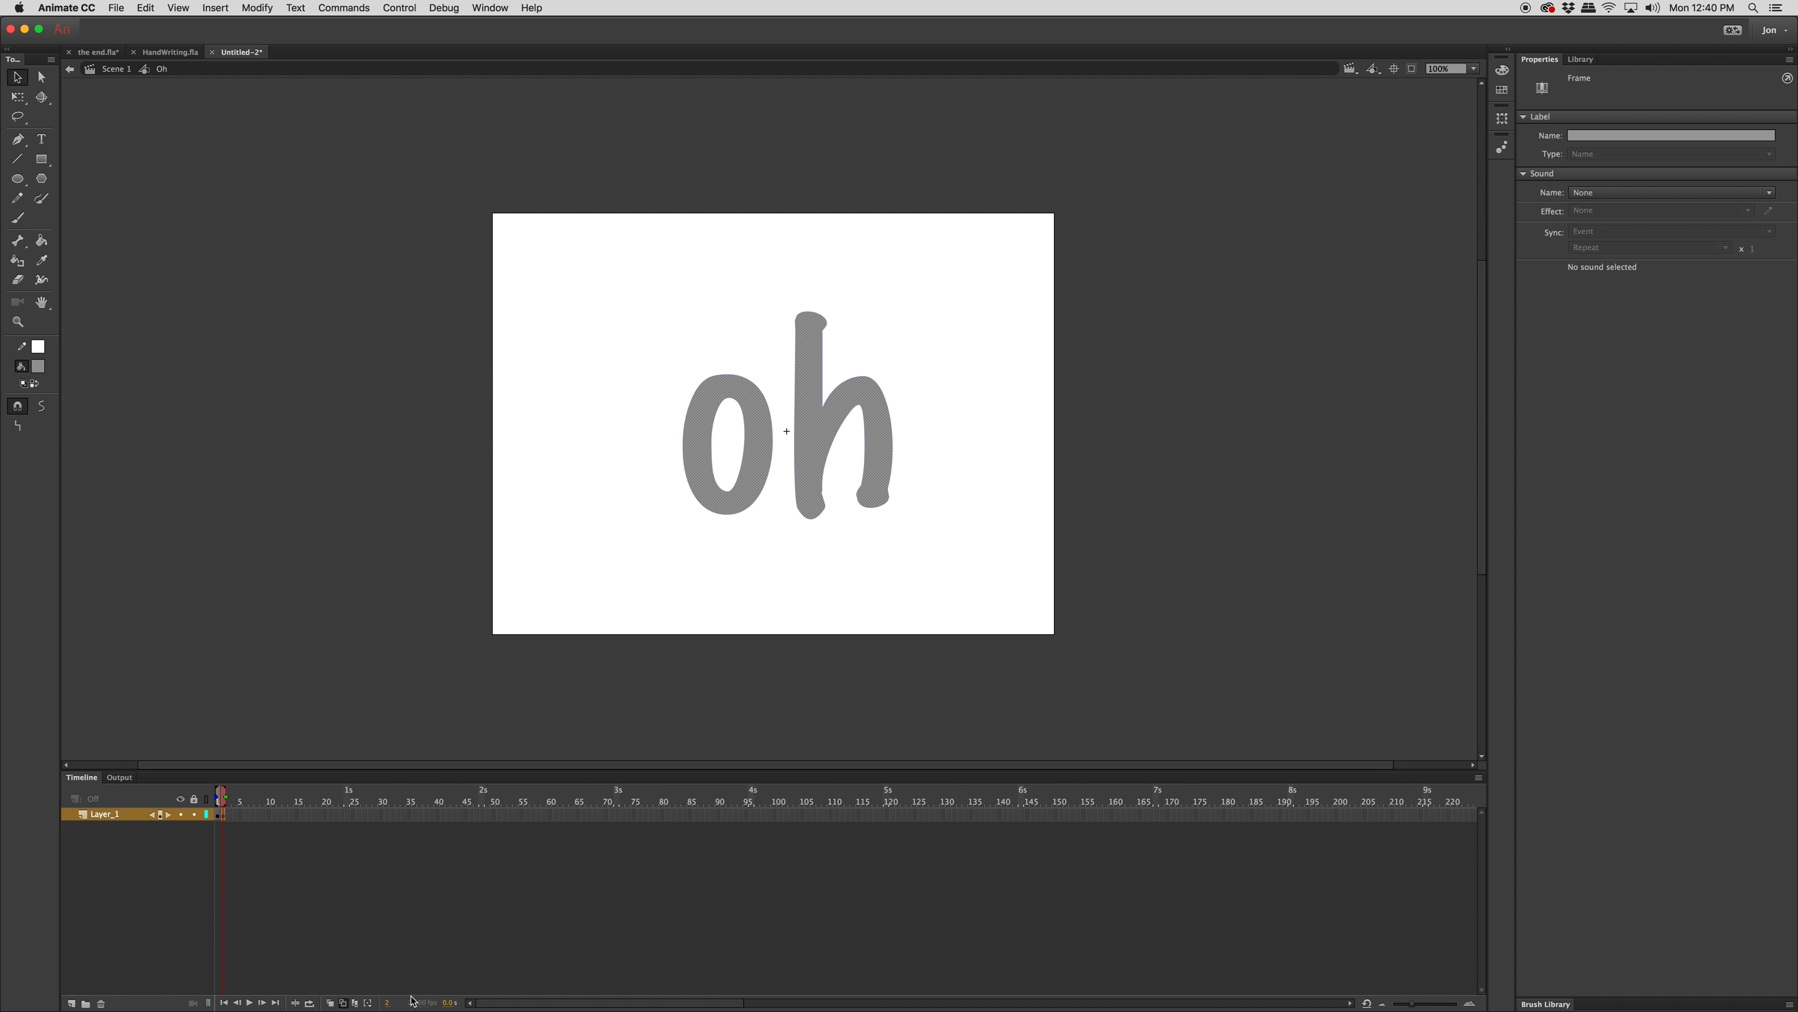
pyautogui.press('e')
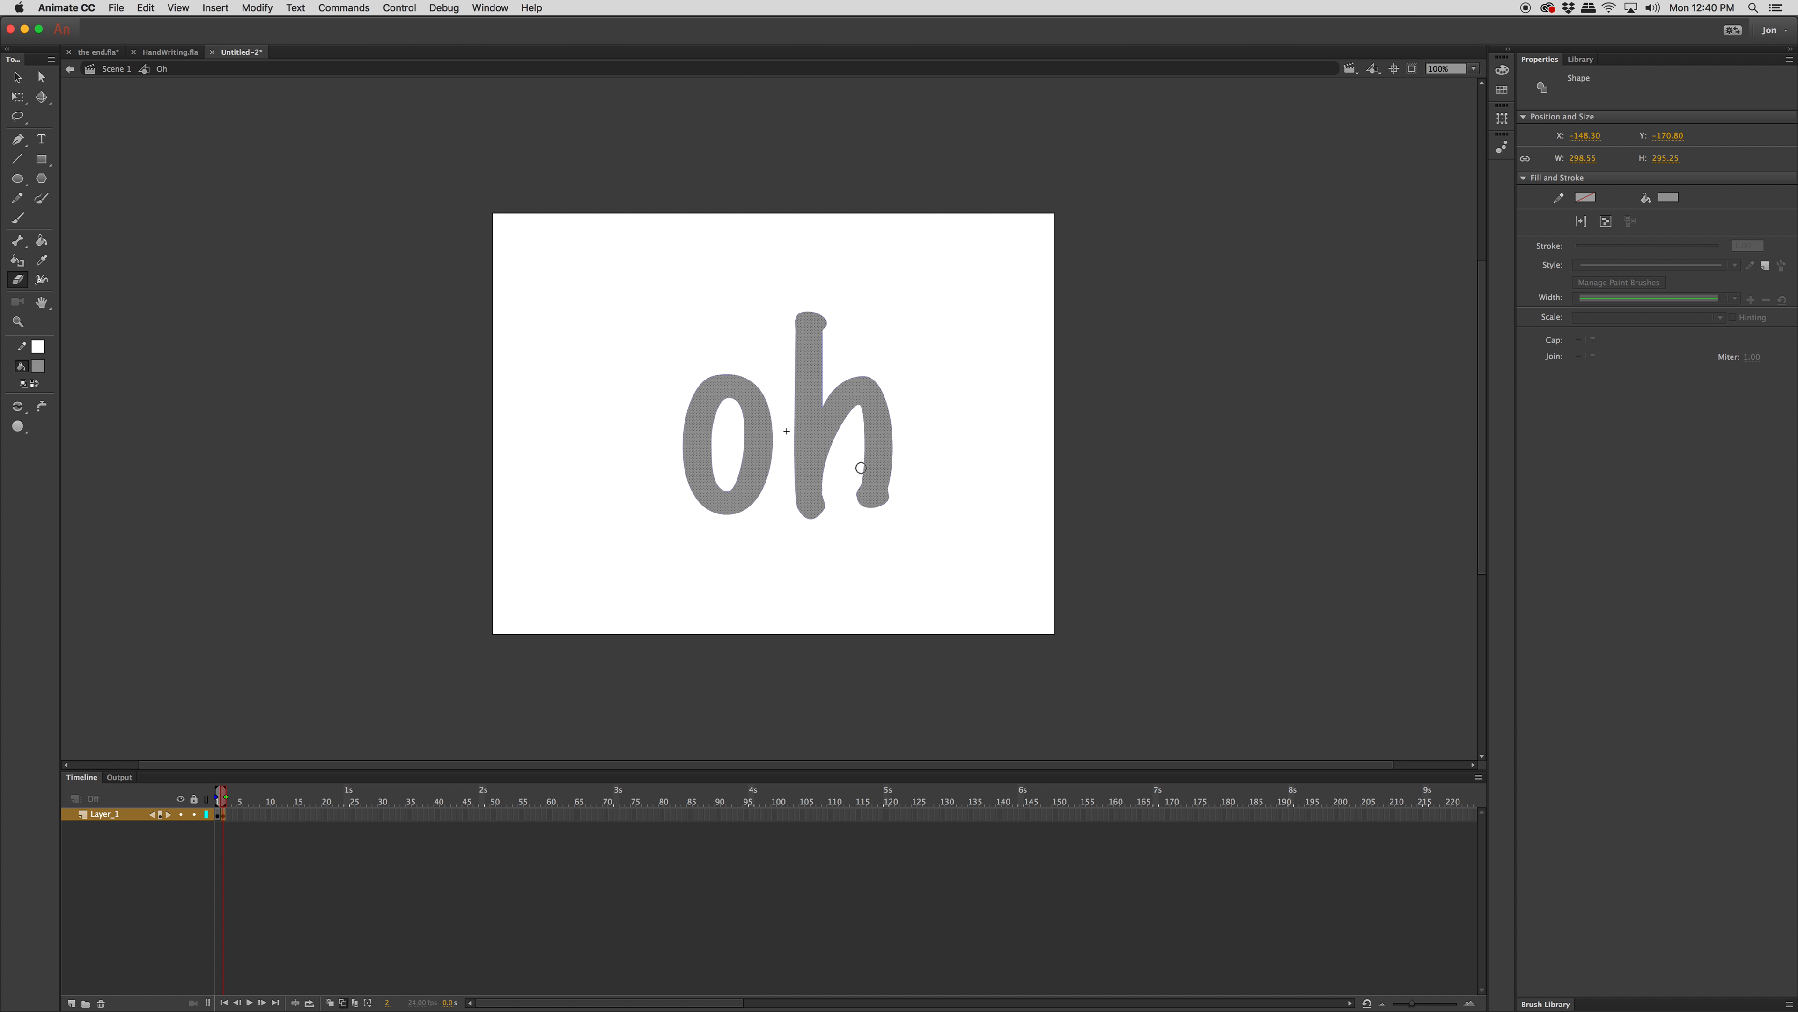
pyautogui.moveTo(861, 476); pyautogui.dragTo(863, 478)
pyautogui.moveTo(888, 481); pyautogui.dragTo(924, 559)
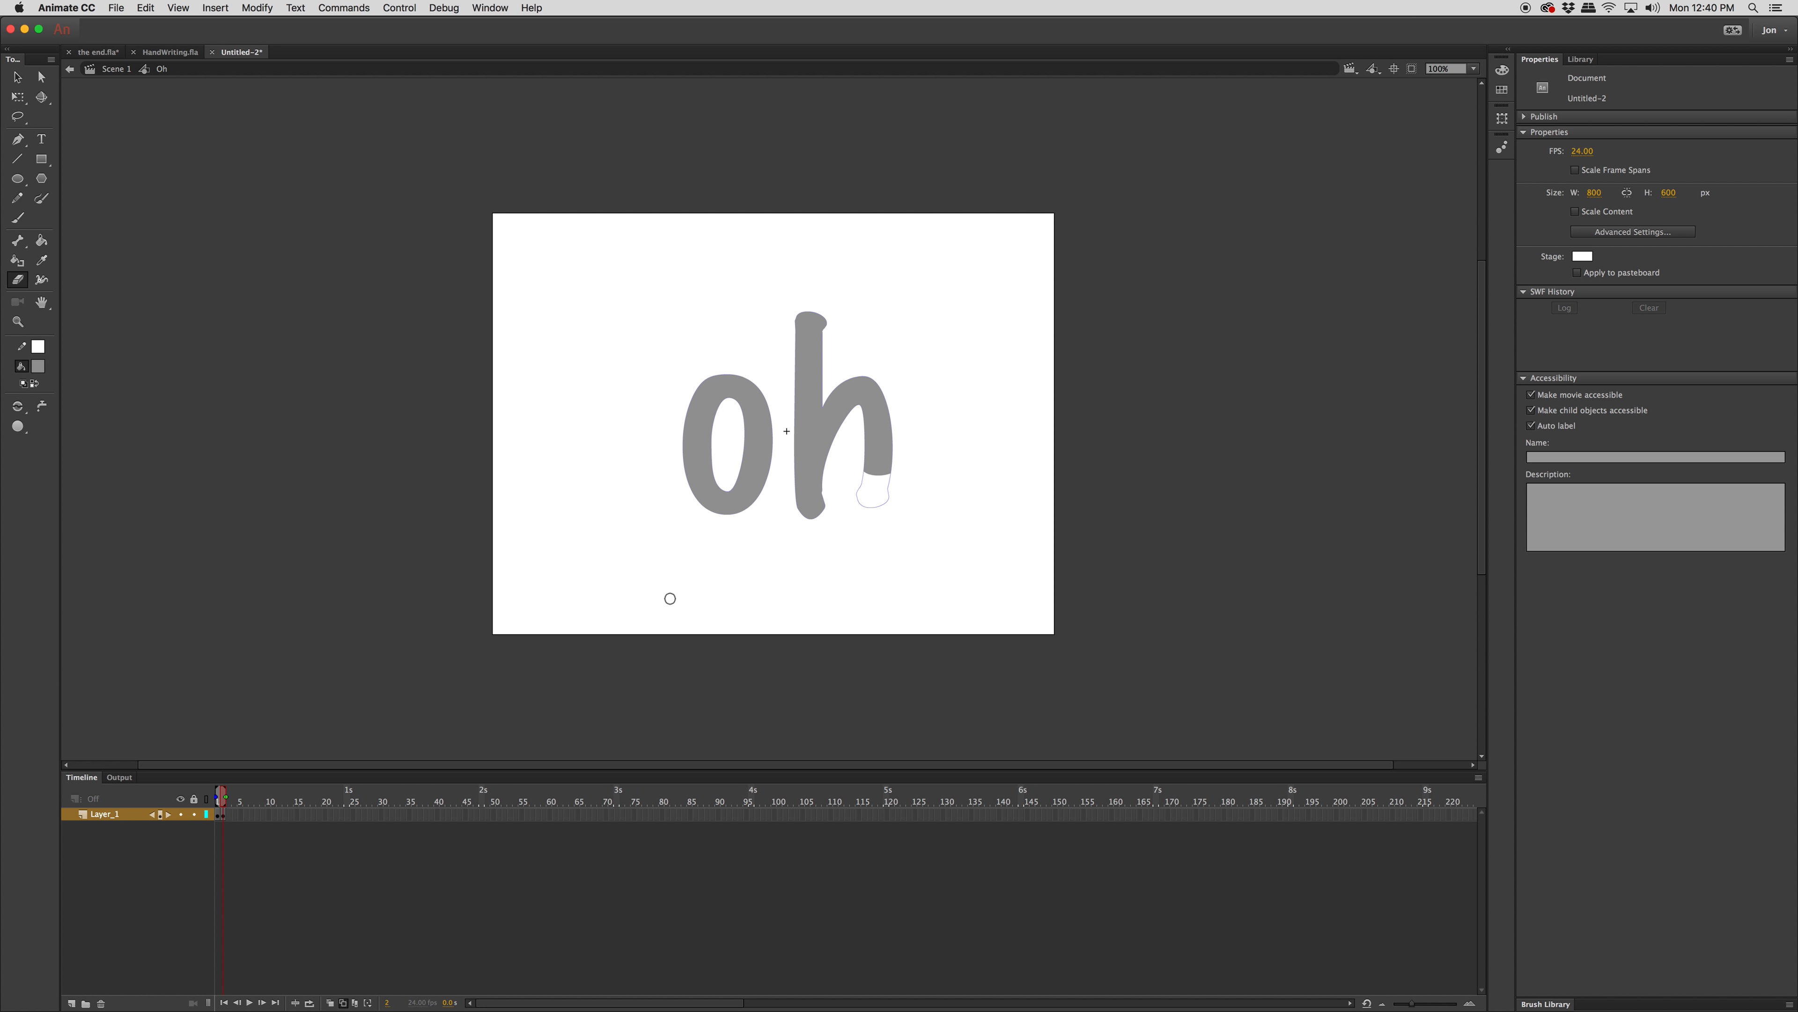
# - Add keyframes at frames 3 to 5, erasing one more piece of the h's right leg upward on each
pyautogui.press('F6')
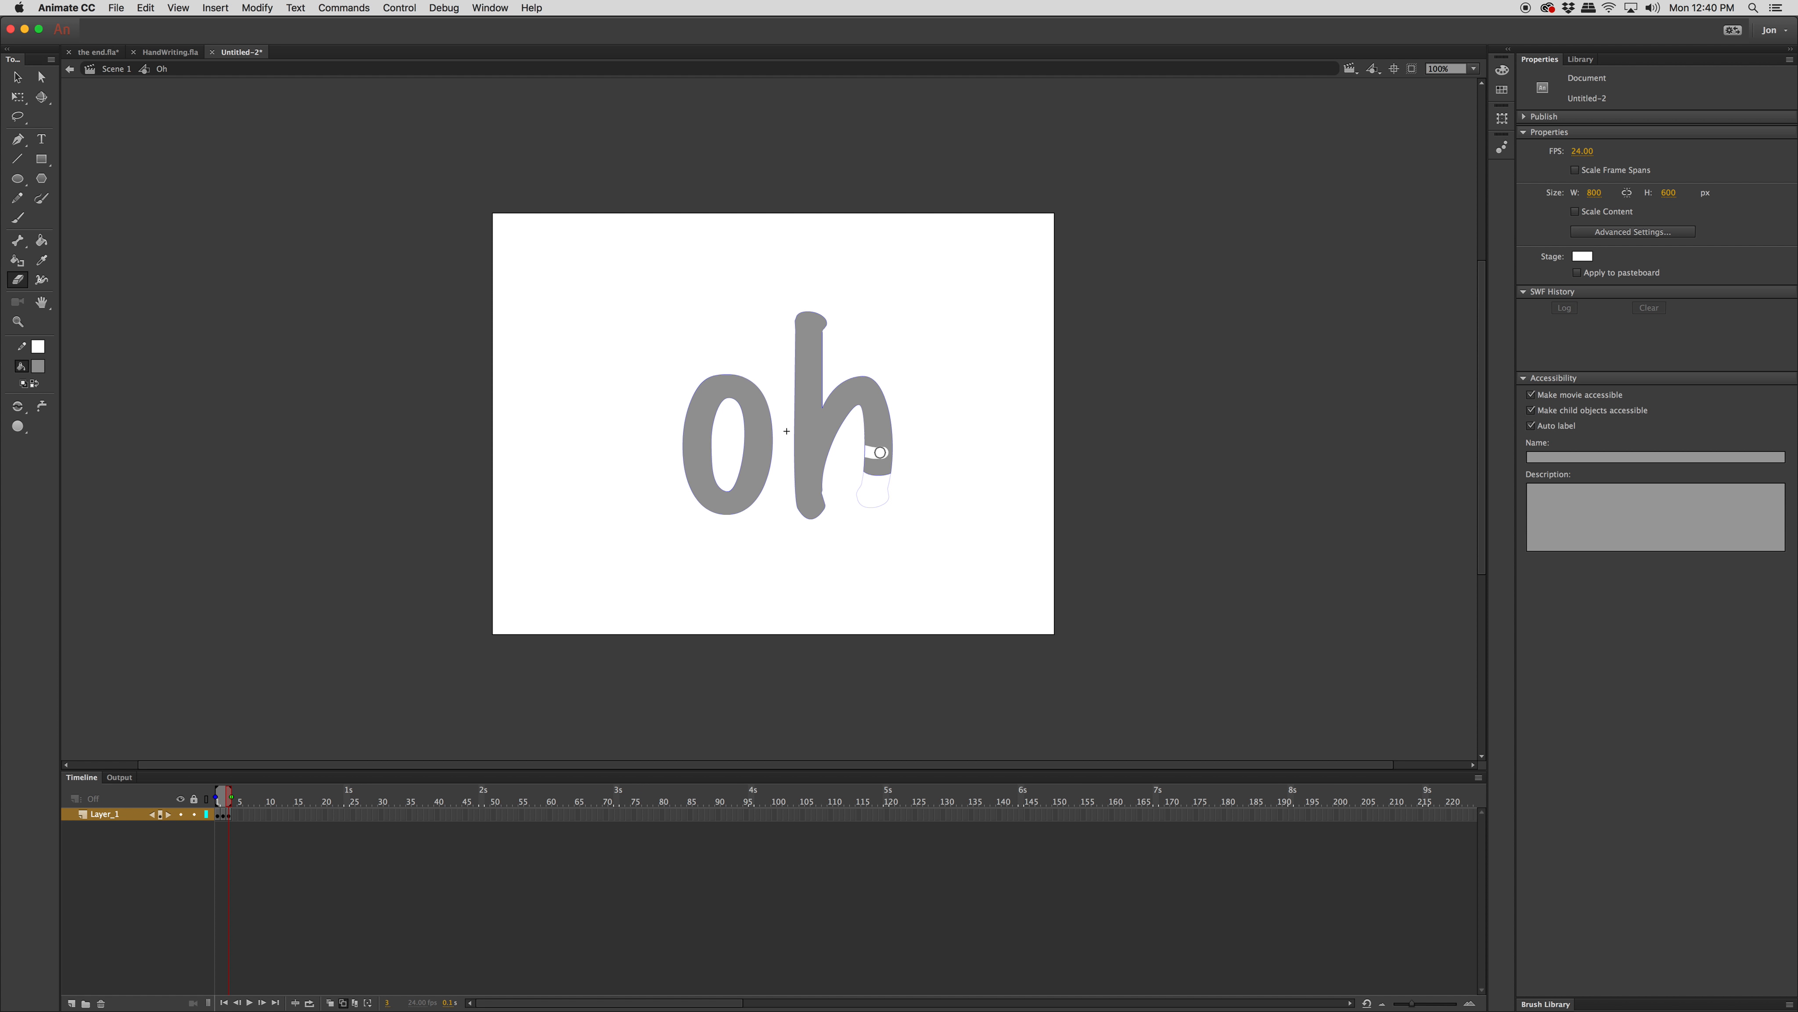
pyautogui.moveTo(891, 449)
pyautogui.mouseDown()
pyautogui.moveTo(865, 456)
pyautogui.moveTo(868, 475)
pyautogui.mouseUp()
pyautogui.press('F6')
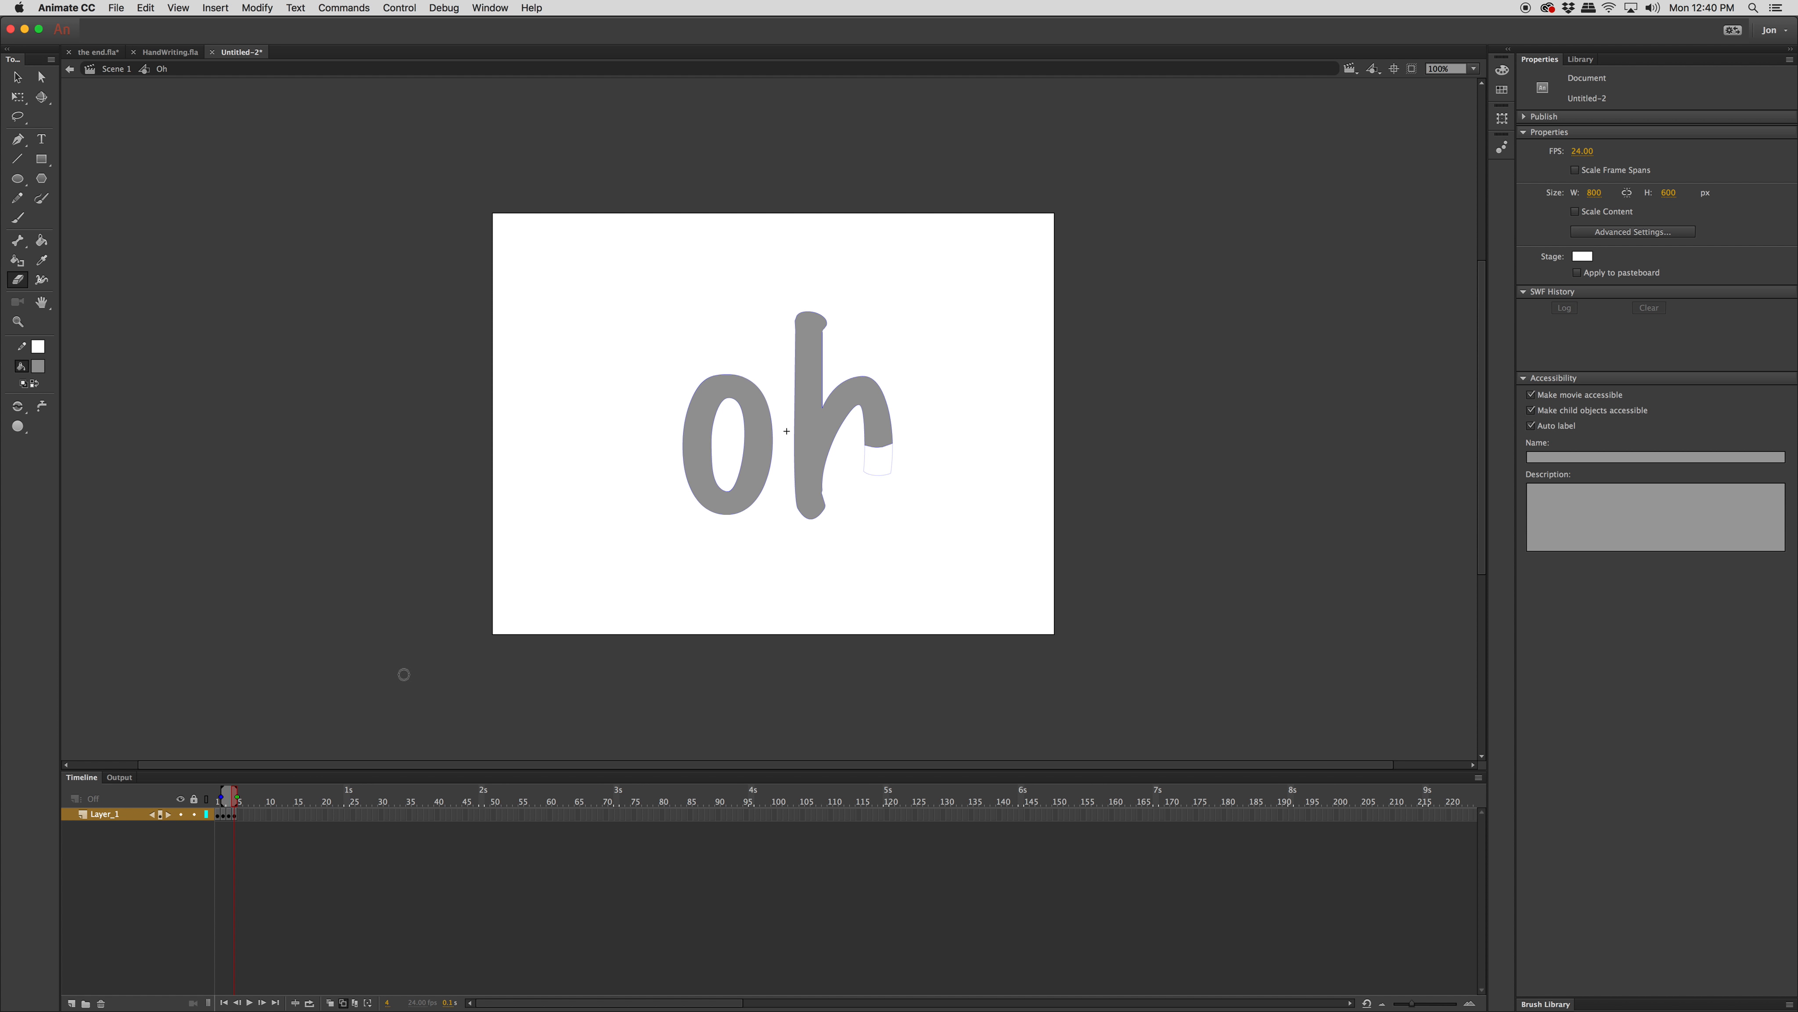
pyautogui.moveTo(221, 800); pyautogui.dragTo(206, 799)
pyautogui.moveTo(858, 425)
pyautogui.mouseDown()
pyautogui.moveTo(895, 416)
pyautogui.moveTo(871, 447)
pyautogui.moveTo(923, 482)
pyautogui.mouseUp()
pyautogui.press('F6')
pyautogui.moveTo(882, 382)
pyautogui.mouseDown()
pyautogui.moveTo(855, 414)
pyautogui.moveTo(888, 397)
pyautogui.moveTo(857, 420)
pyautogui.moveTo(937, 414)
pyautogui.mouseUp()
pyautogui.click(886, 407)
# - Add keyframes at frames 6 to 8, erasing the h's arch piece by piece back to the stem
pyautogui.press('F6')
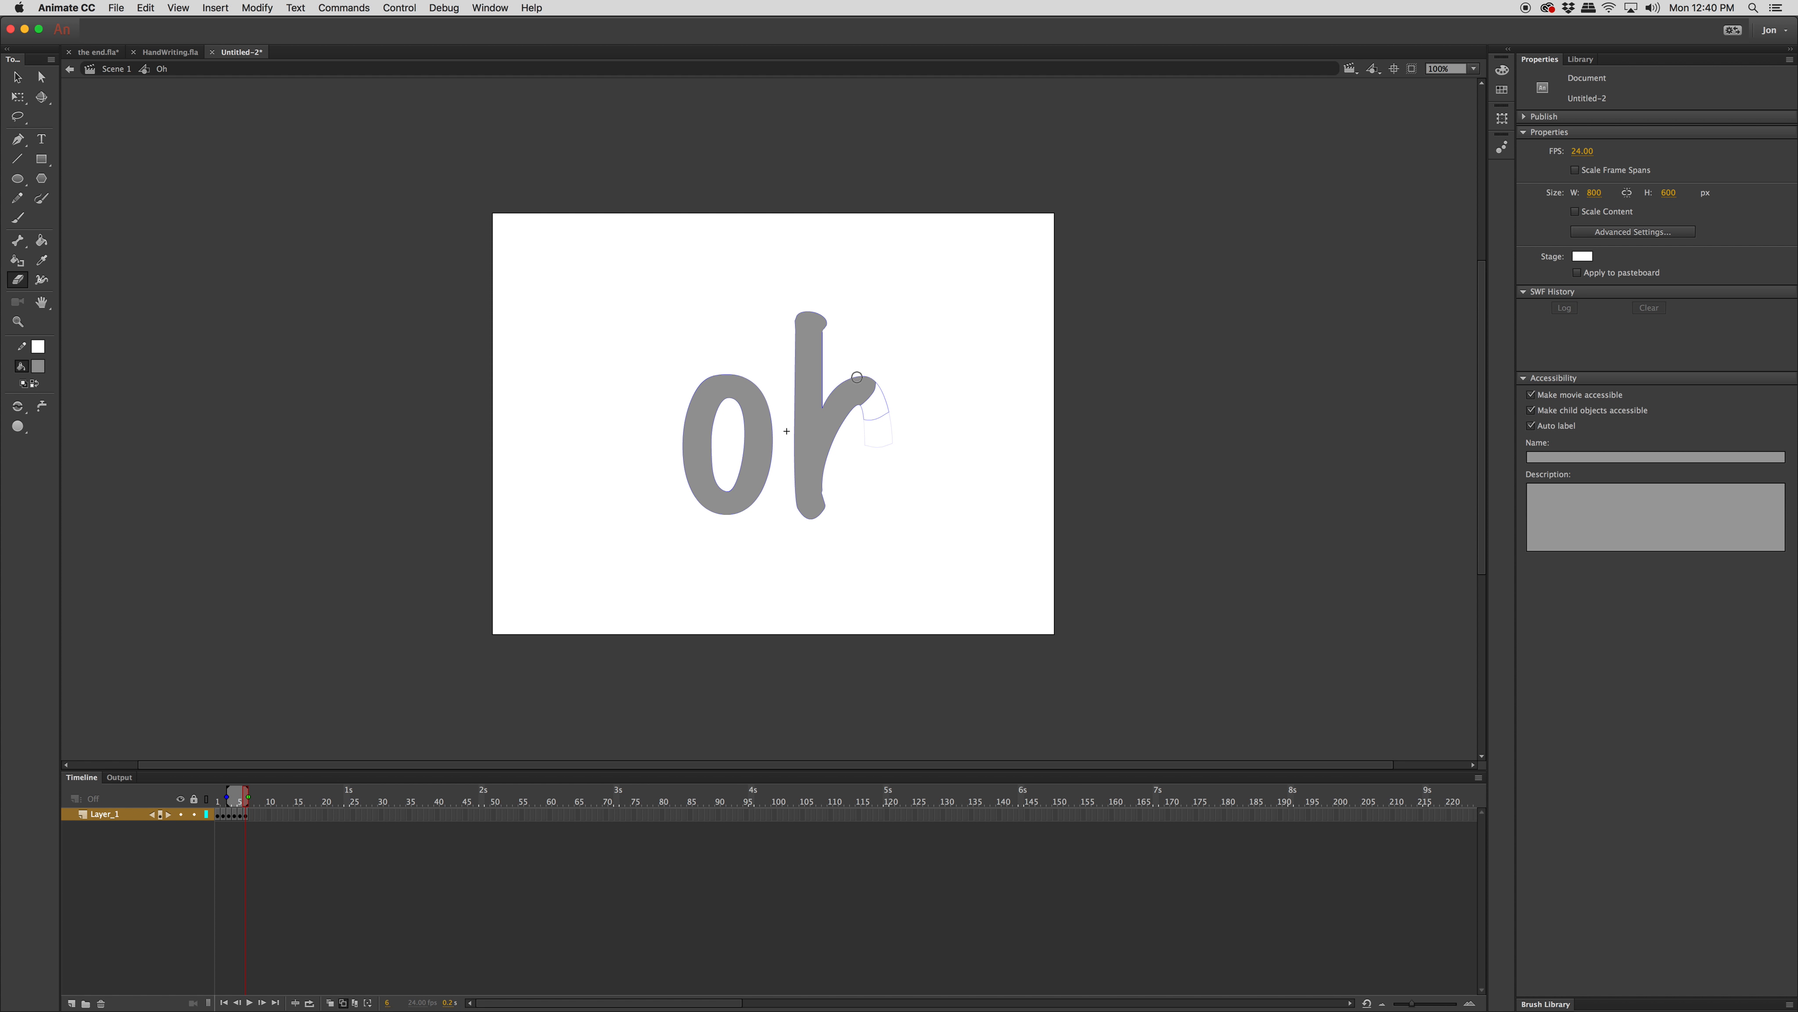
pyautogui.moveTo(857, 382)
pyautogui.mouseDown()
pyautogui.moveTo(858, 408)
pyautogui.moveTo(876, 394)
pyautogui.mouseUp()
pyautogui.press('F6')
pyautogui.moveTo(834, 388)
pyautogui.mouseDown()
pyautogui.moveTo(855, 400)
pyautogui.moveTo(851, 378)
pyautogui.moveTo(833, 457)
pyautogui.moveTo(833, 414)
pyautogui.mouseUp()
pyautogui.press('F6')
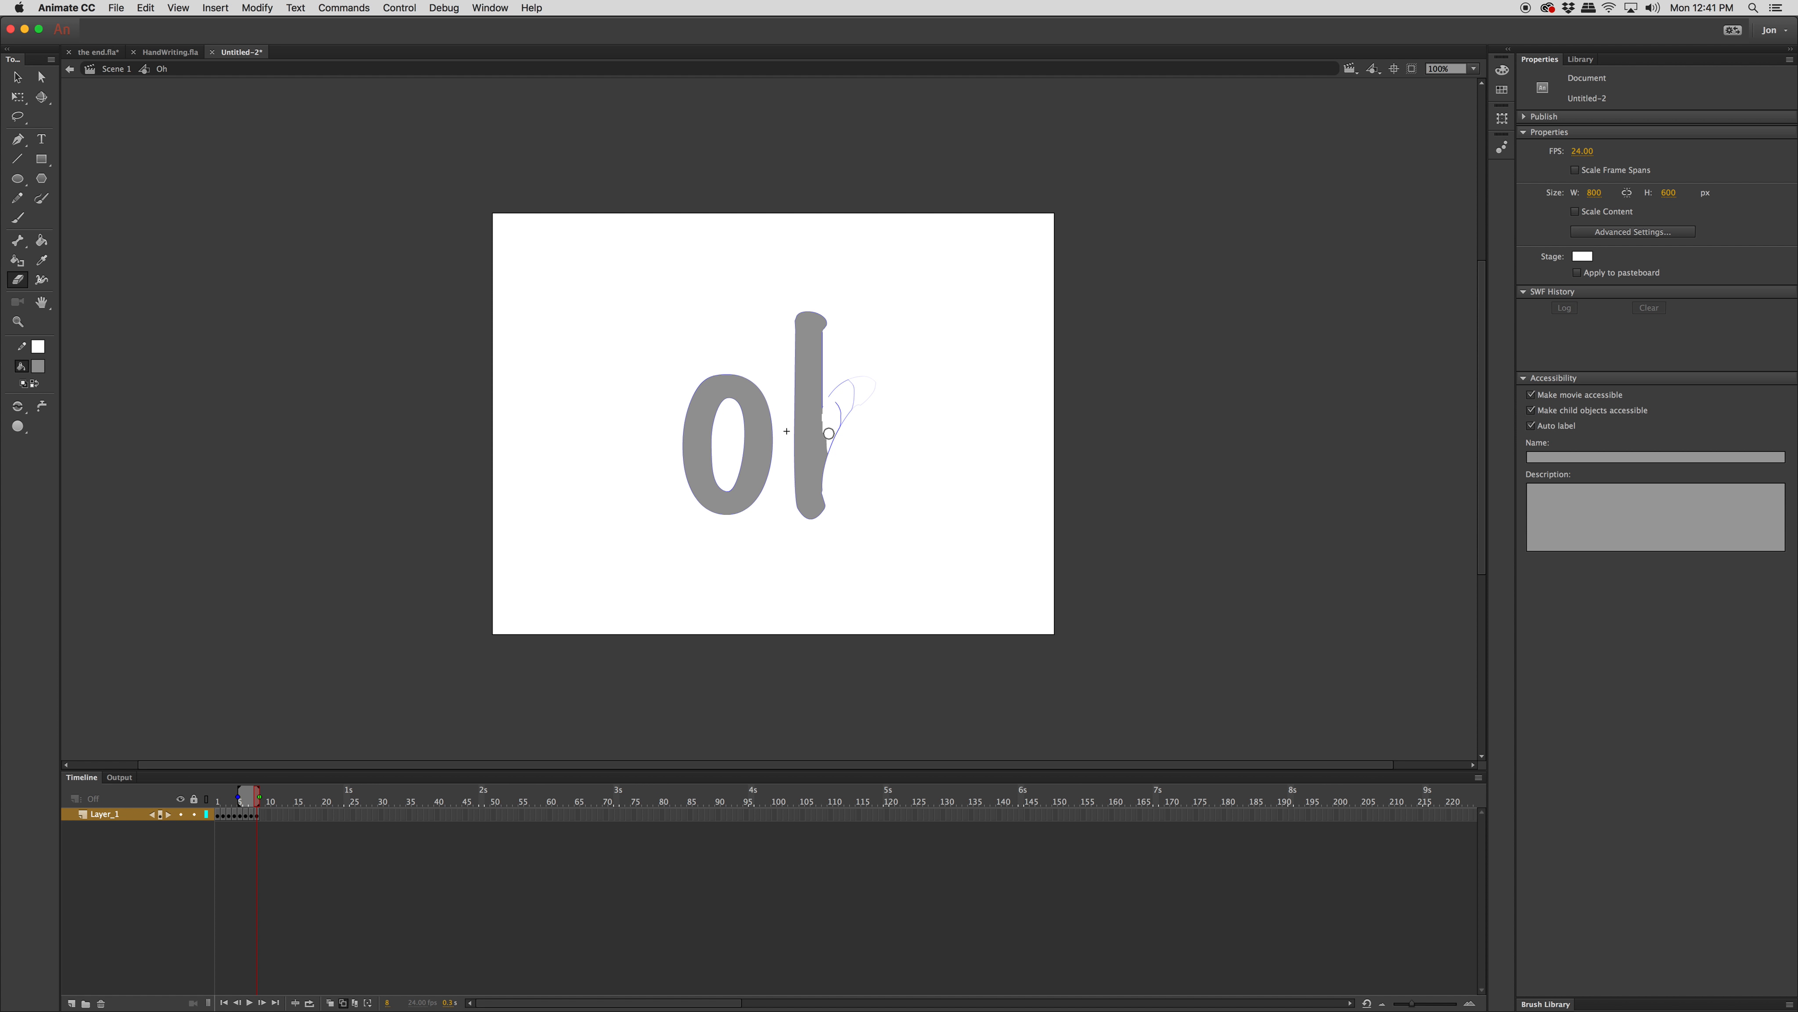
pyautogui.moveTo(843, 468); pyautogui.dragTo(895, 457)
# - Add keyframes at frames 9 and 10, erasing the last of the h's arch and the foot of its stem
pyautogui.press('.')
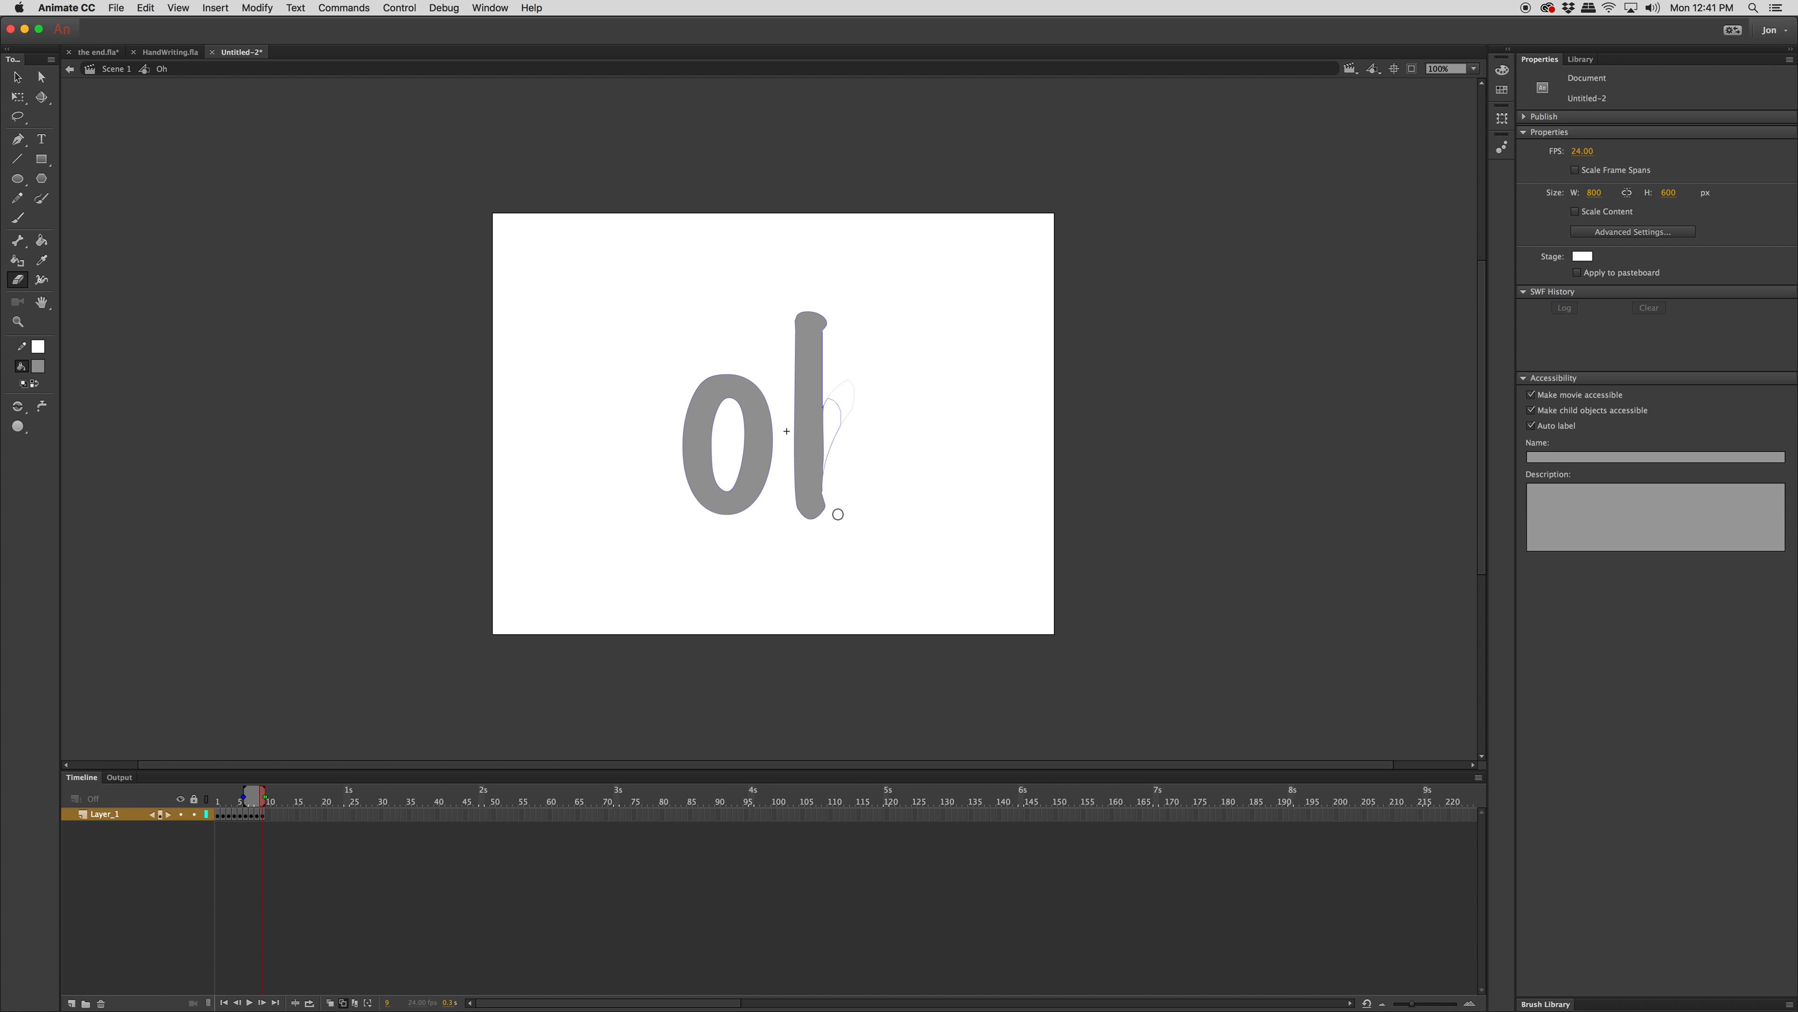
pyautogui.moveTo(829, 482)
pyautogui.mouseDown()
pyautogui.moveTo(828, 497)
pyautogui.moveTo(787, 513)
pyautogui.moveTo(834, 515)
pyautogui.mouseUp()
pyautogui.press('.')
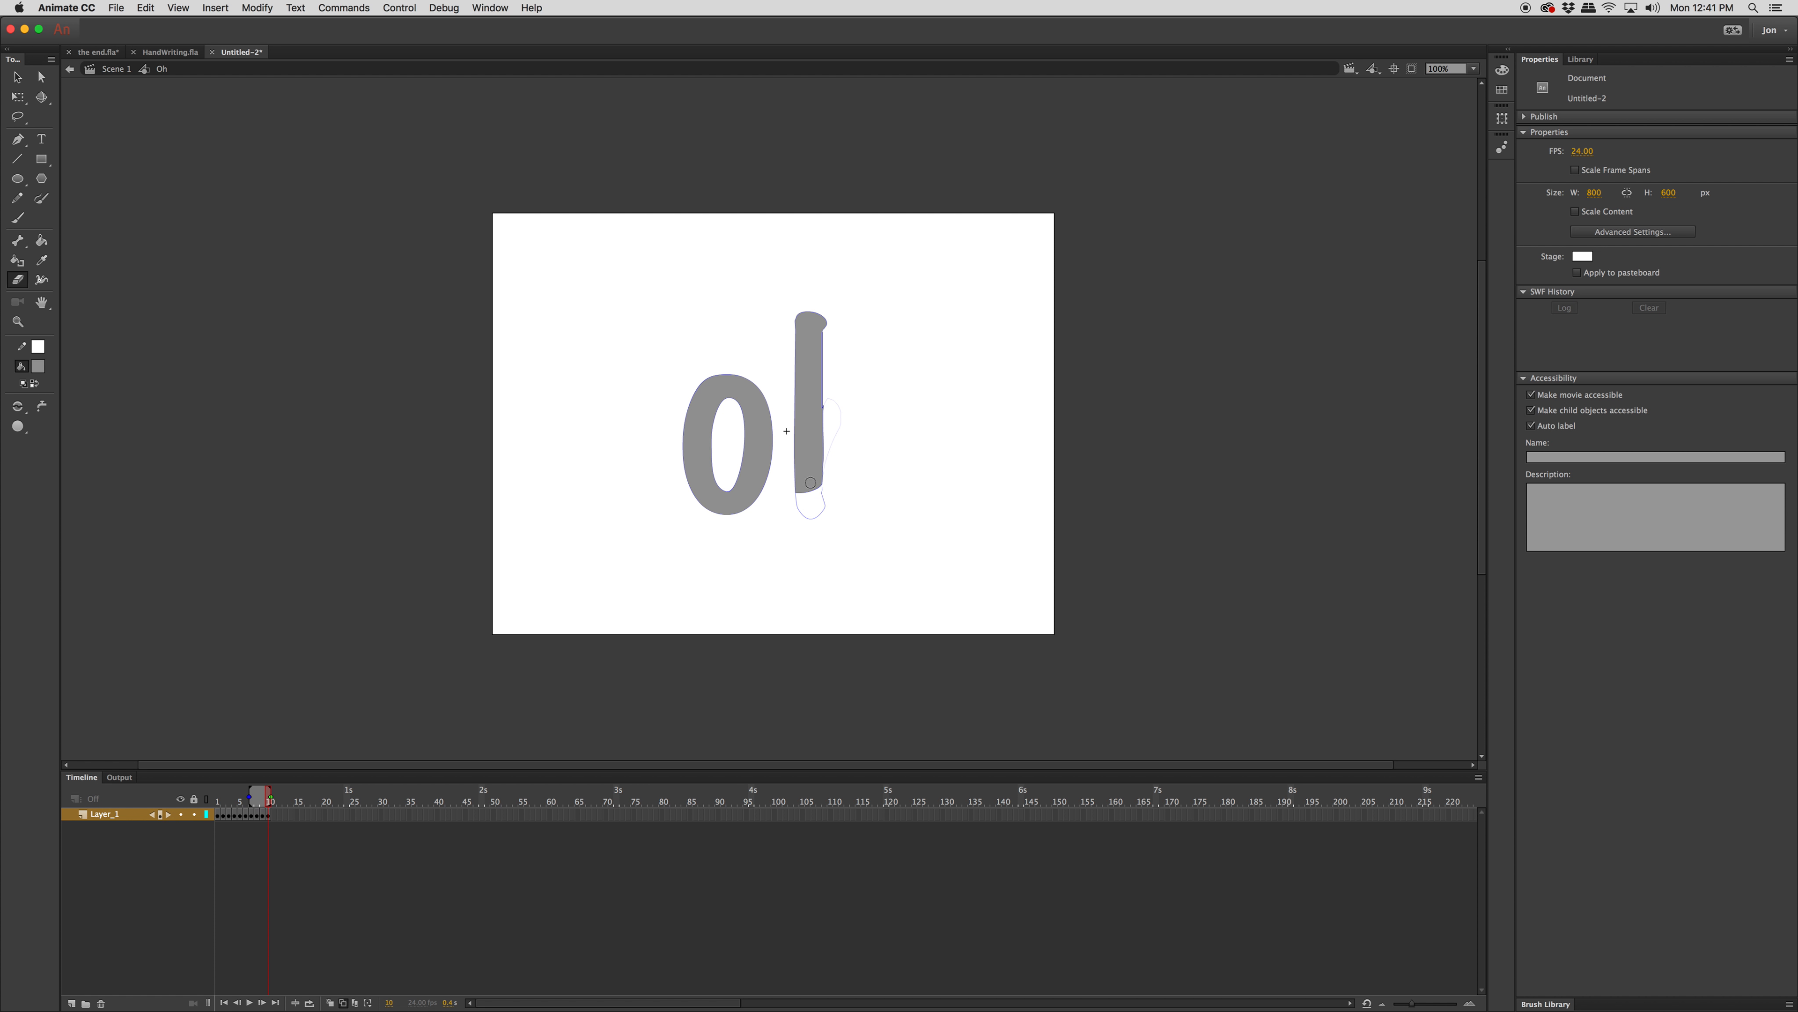
pyautogui.moveTo(791, 467)
pyautogui.mouseDown()
pyautogui.moveTo(829, 467)
pyautogui.moveTo(786, 482)
pyautogui.moveTo(828, 489)
pyautogui.moveTo(794, 496)
pyautogui.mouseUp()
# - Add keyframes at frames 11 to 15, erasing the h's stem upward piece by piece until none of it is left
pyautogui.press('.')
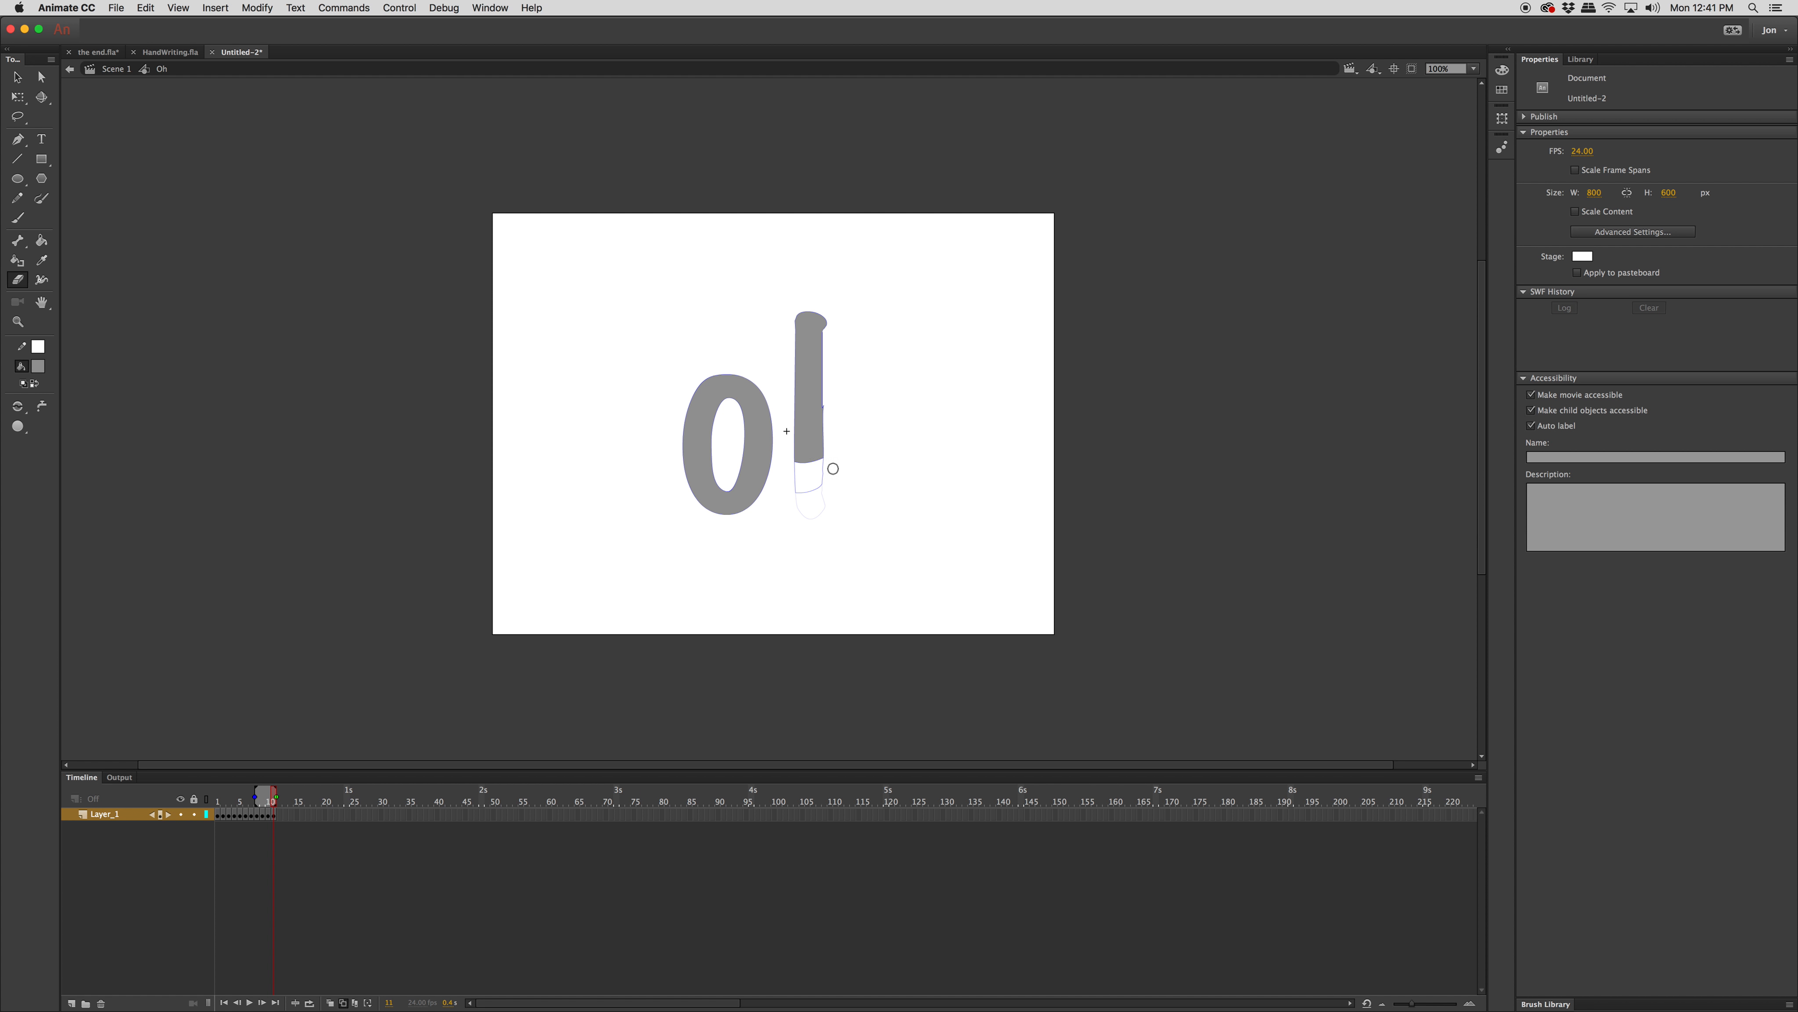
pyautogui.moveTo(789, 432)
pyautogui.mouseDown()
pyautogui.moveTo(836, 434)
pyautogui.moveTo(795, 444)
pyautogui.moveTo(846, 464)
pyautogui.mouseUp()
pyautogui.press('.')
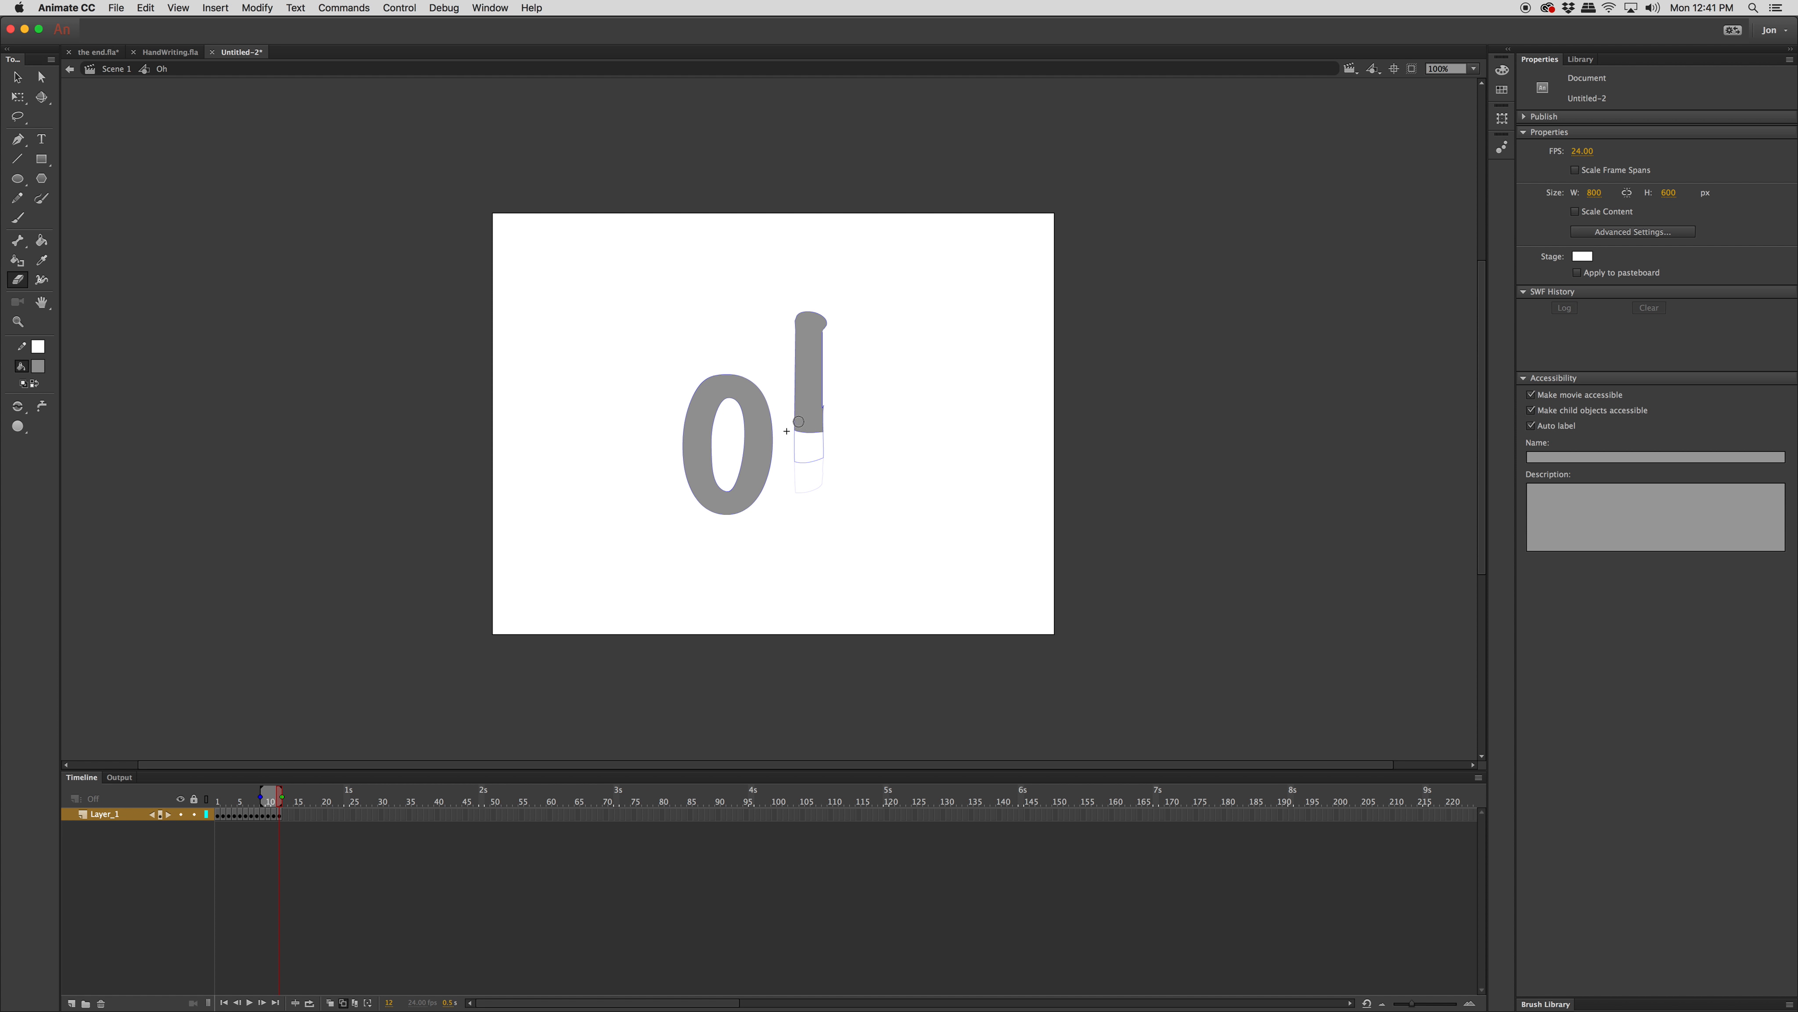
pyautogui.moveTo(786, 402)
pyautogui.mouseDown()
pyautogui.moveTo(833, 411)
pyautogui.moveTo(794, 429)
pyautogui.moveTo(842, 428)
pyautogui.moveTo(824, 378)
pyautogui.moveTo(788, 397)
pyautogui.moveTo(909, 425)
pyautogui.moveTo(789, 353)
pyautogui.moveTo(829, 354)
pyautogui.moveTo(789, 372)
pyautogui.moveTo(874, 369)
pyautogui.moveTo(782, 328)
pyautogui.moveTo(833, 335)
pyautogui.moveTo(837, 308)
pyautogui.moveTo(920, 357)
pyautogui.mouseUp()
pyautogui.press('.')
pyautogui.press('.')
pyautogui.press('F6')
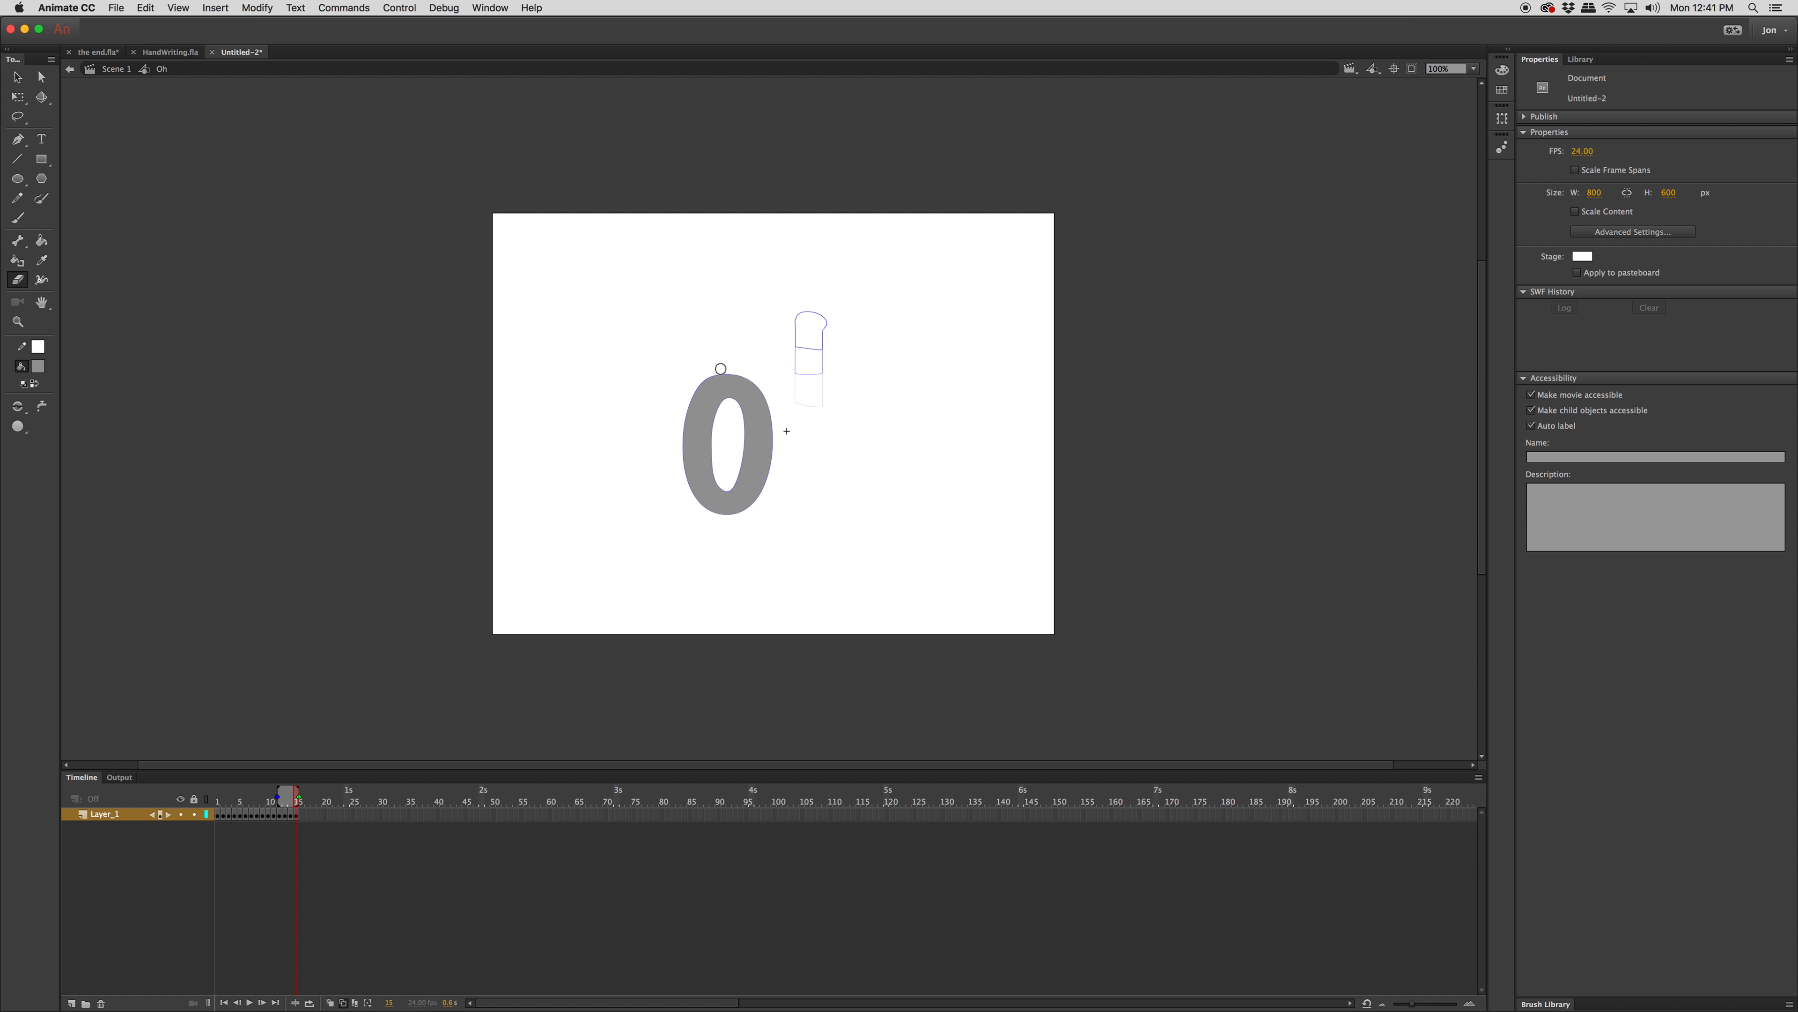
# - Erase the top of the o on frame 15 and add keyframes 16 to 19, erasing its right side progressively downward
pyautogui.moveTo(722, 369)
pyautogui.mouseDown()
pyautogui.moveTo(722, 414)
pyautogui.moveTo(744, 375)
pyautogui.moveTo(732, 404)
pyautogui.moveTo(776, 438)
pyautogui.moveTo(757, 380)
pyautogui.moveTo(732, 417)
pyautogui.moveTo(761, 385)
pyautogui.moveTo(734, 417)
pyautogui.moveTo(759, 394)
pyautogui.moveTo(733, 417)
pyautogui.moveTo(782, 404)
pyautogui.moveTo(812, 436)
pyautogui.moveTo(765, 448)
pyautogui.moveTo(781, 411)
pyautogui.moveTo(743, 422)
pyautogui.moveTo(771, 406)
pyautogui.moveTo(739, 433)
pyautogui.moveTo(783, 431)
pyautogui.moveTo(739, 451)
pyautogui.moveTo(780, 446)
pyautogui.moveTo(748, 433)
pyautogui.moveTo(787, 431)
pyautogui.moveTo(734, 446)
pyautogui.moveTo(775, 453)
pyautogui.moveTo(733, 451)
pyautogui.moveTo(781, 455)
pyautogui.mouseUp()
pyautogui.press('F6')
pyautogui.press('F6')
pyautogui.press('F6')
pyautogui.press('F6')
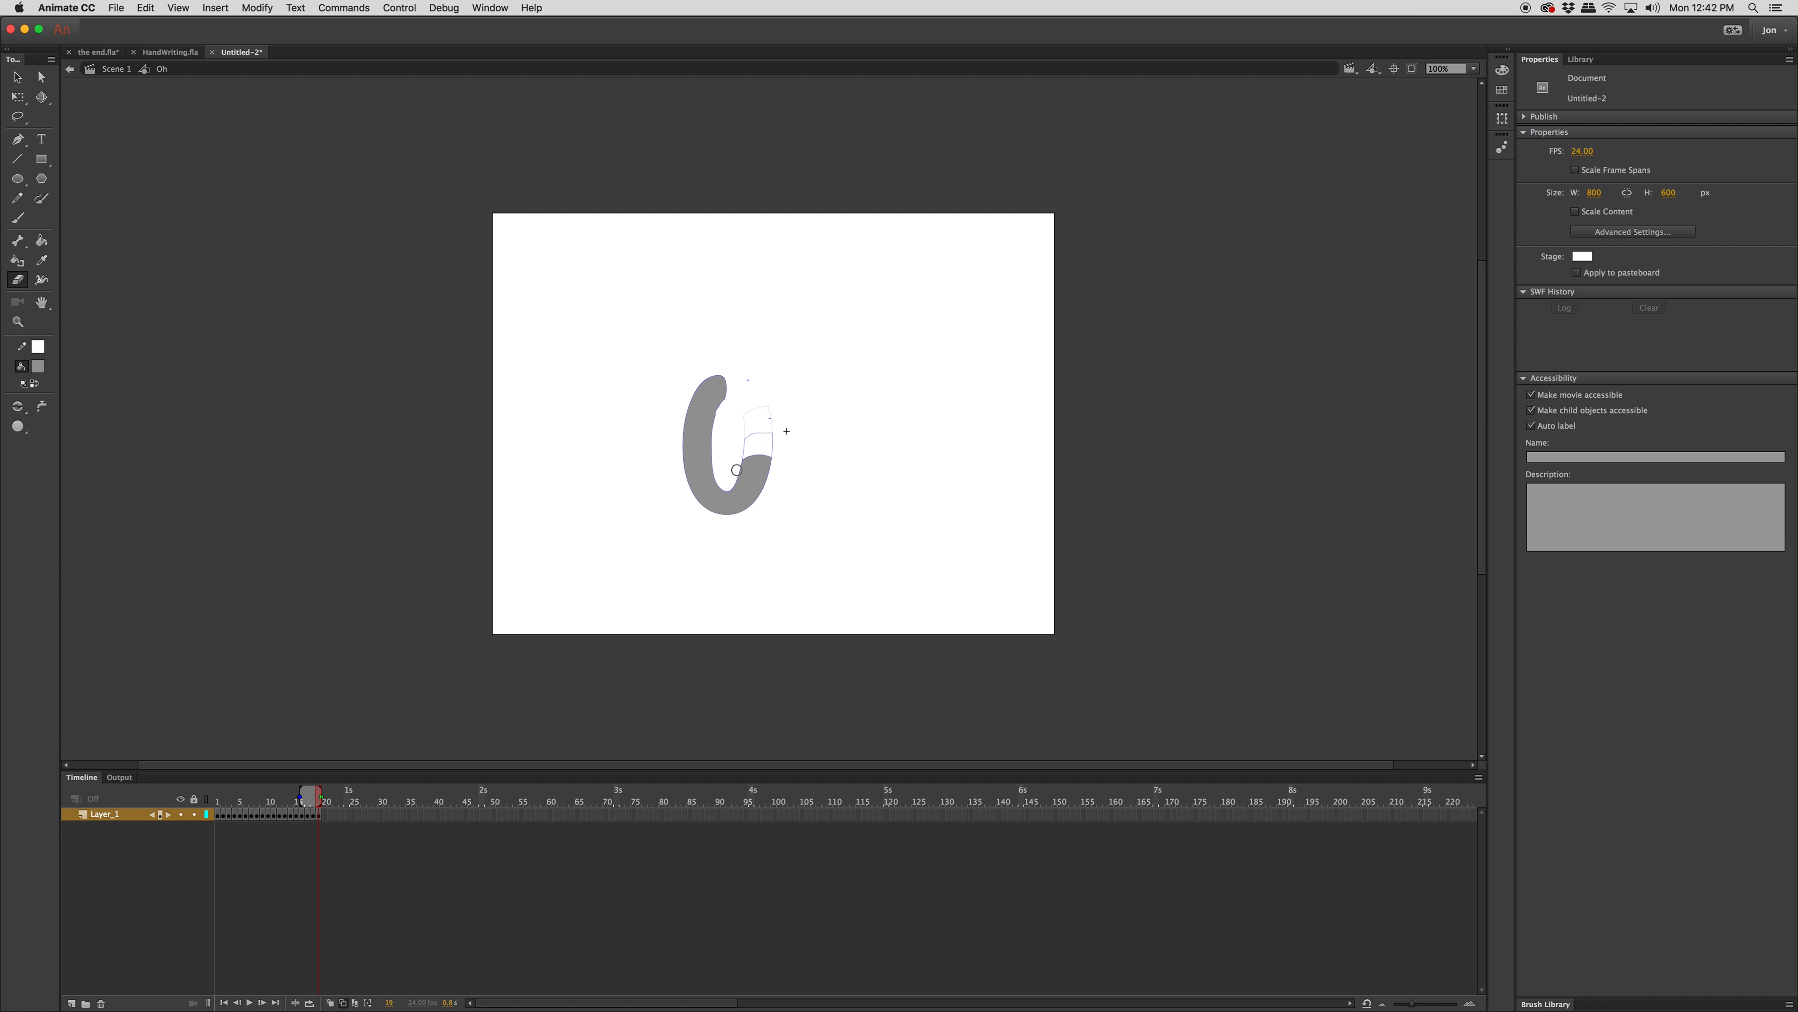
pyautogui.moveTo(743, 462)
pyautogui.mouseDown()
pyautogui.moveTo(779, 470)
pyautogui.moveTo(761, 490)
pyautogui.mouseUp()
pyautogui.moveTo(774, 499); pyautogui.dragTo(790, 499)
# - Add keyframes at frames 20 to 25, erasing the o around its bottom and up its left side until the stage is empty
pyautogui.press('F6')
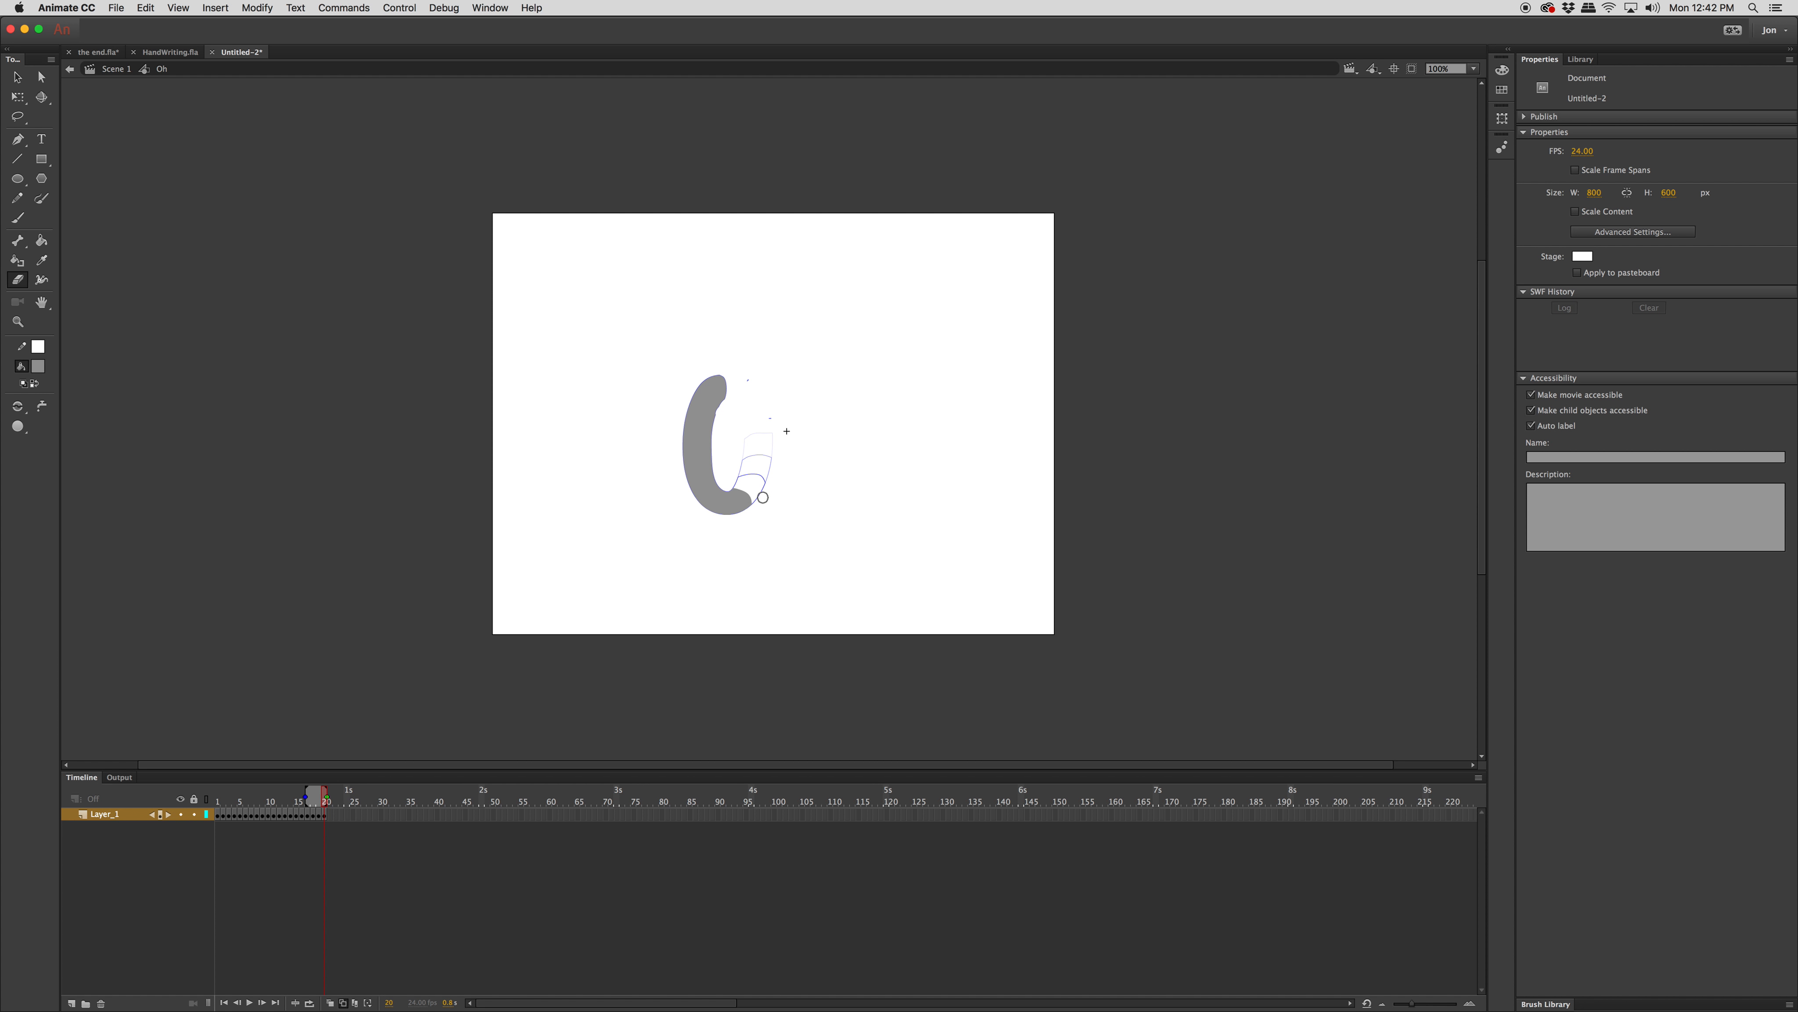
pyautogui.press('F6')
pyautogui.moveTo(724, 483)
pyautogui.mouseDown()
pyautogui.moveTo(711, 516)
pyautogui.moveTo(744, 489)
pyautogui.moveTo(748, 512)
pyautogui.moveTo(786, 524)
pyautogui.mouseUp()
pyautogui.press('F6')
pyautogui.moveTo(722, 470)
pyautogui.mouseDown()
pyautogui.moveTo(680, 490)
pyautogui.moveTo(725, 480)
pyautogui.moveTo(707, 507)
pyautogui.moveTo(747, 469)
pyautogui.moveTo(665, 445)
pyautogui.moveTo(707, 459)
pyautogui.moveTo(683, 478)
pyautogui.moveTo(730, 474)
pyautogui.mouseUp()
pyautogui.press('F6')
pyautogui.press('F6')
pyautogui.moveTo(679, 412)
pyautogui.mouseDown()
pyautogui.moveTo(722, 420)
pyautogui.moveTo(682, 426)
pyautogui.moveTo(688, 440)
pyautogui.moveTo(747, 461)
pyautogui.moveTo(685, 407)
pyautogui.moveTo(733, 420)
pyautogui.moveTo(666, 398)
pyautogui.moveTo(745, 415)
pyautogui.moveTo(707, 375)
pyautogui.moveTo(777, 425)
pyautogui.mouseUp()
pyautogui.press('F6')
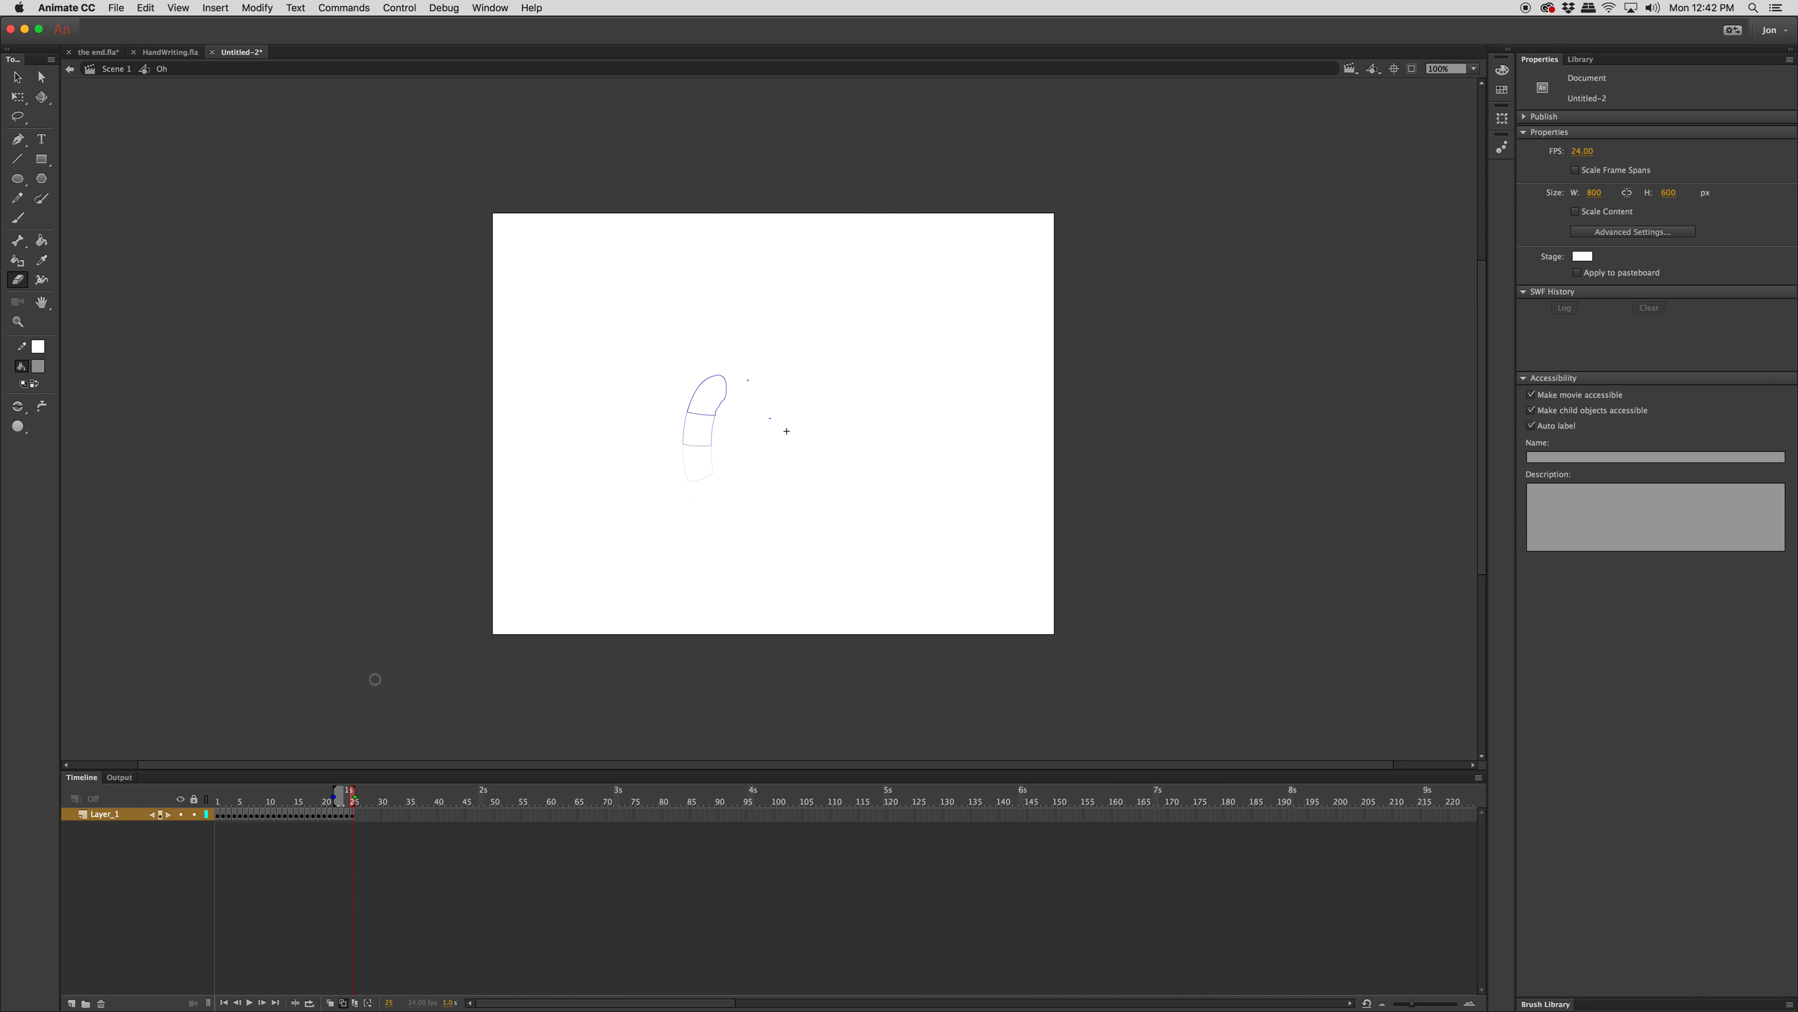
# - Step back through frames 24, 23 and 22 and erase the stray specks left where the o's right side was
pyautogui.click(347, 816)
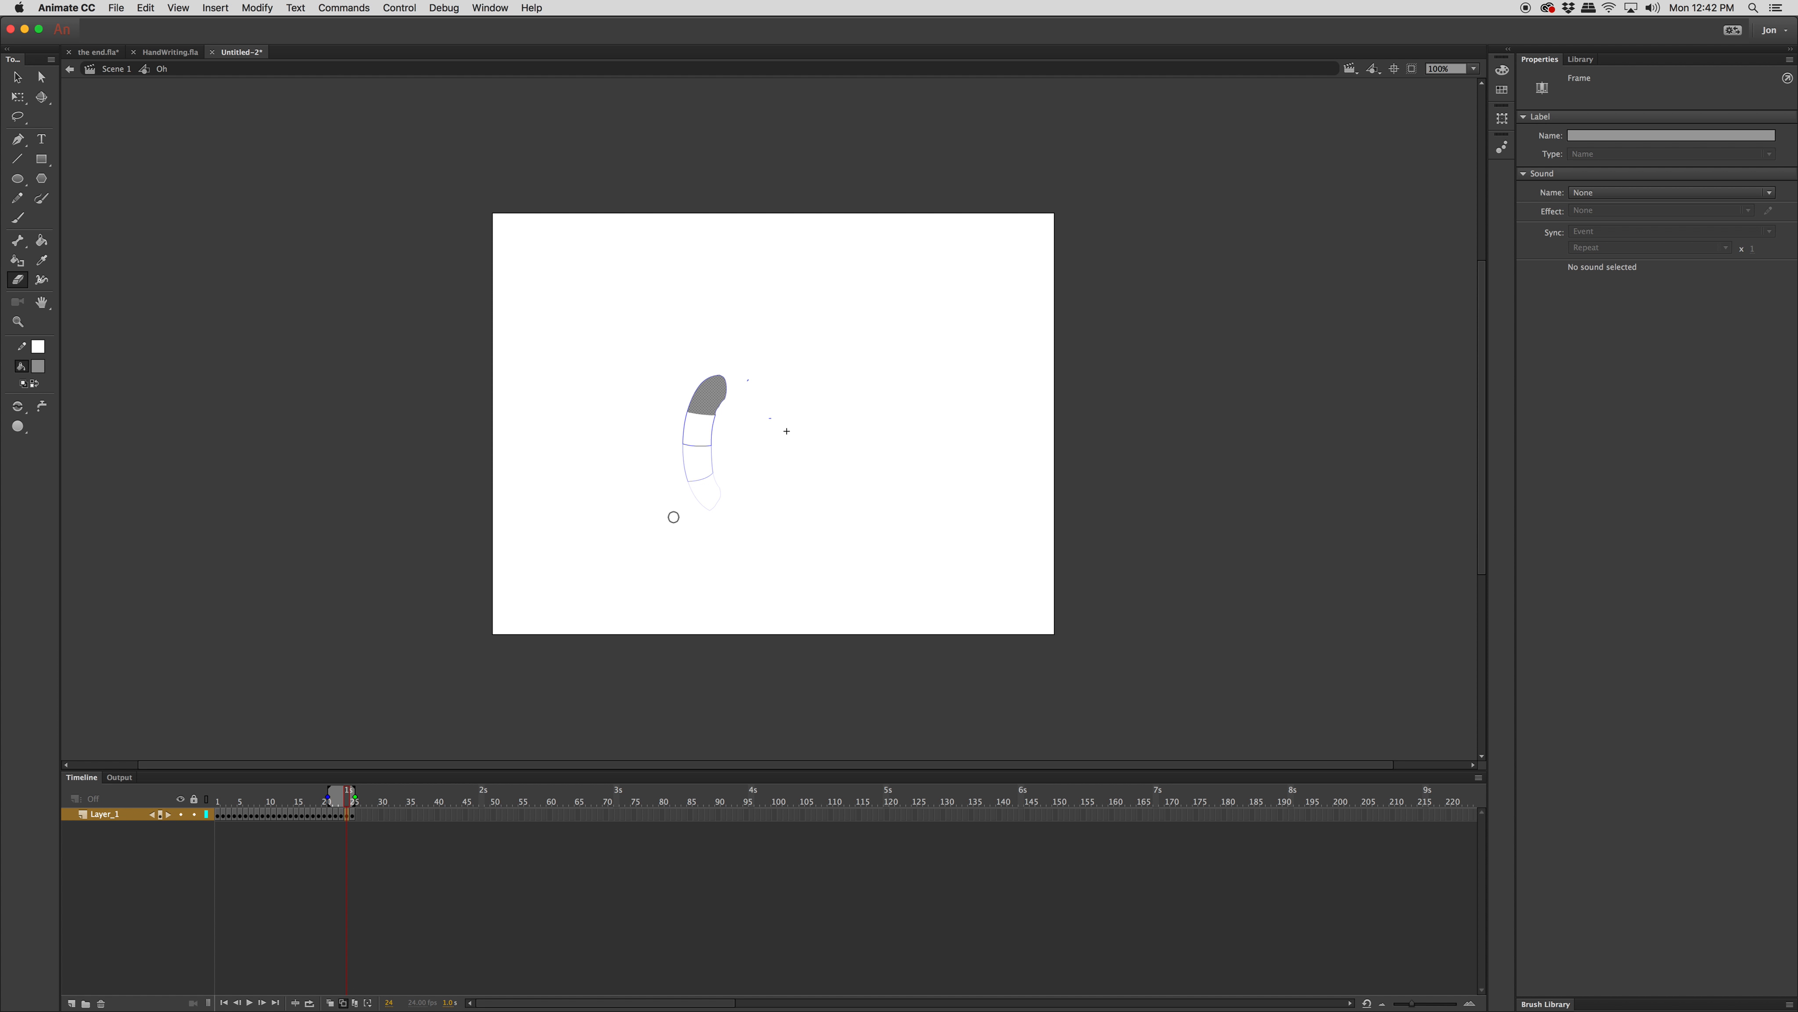
pyautogui.click(771, 477)
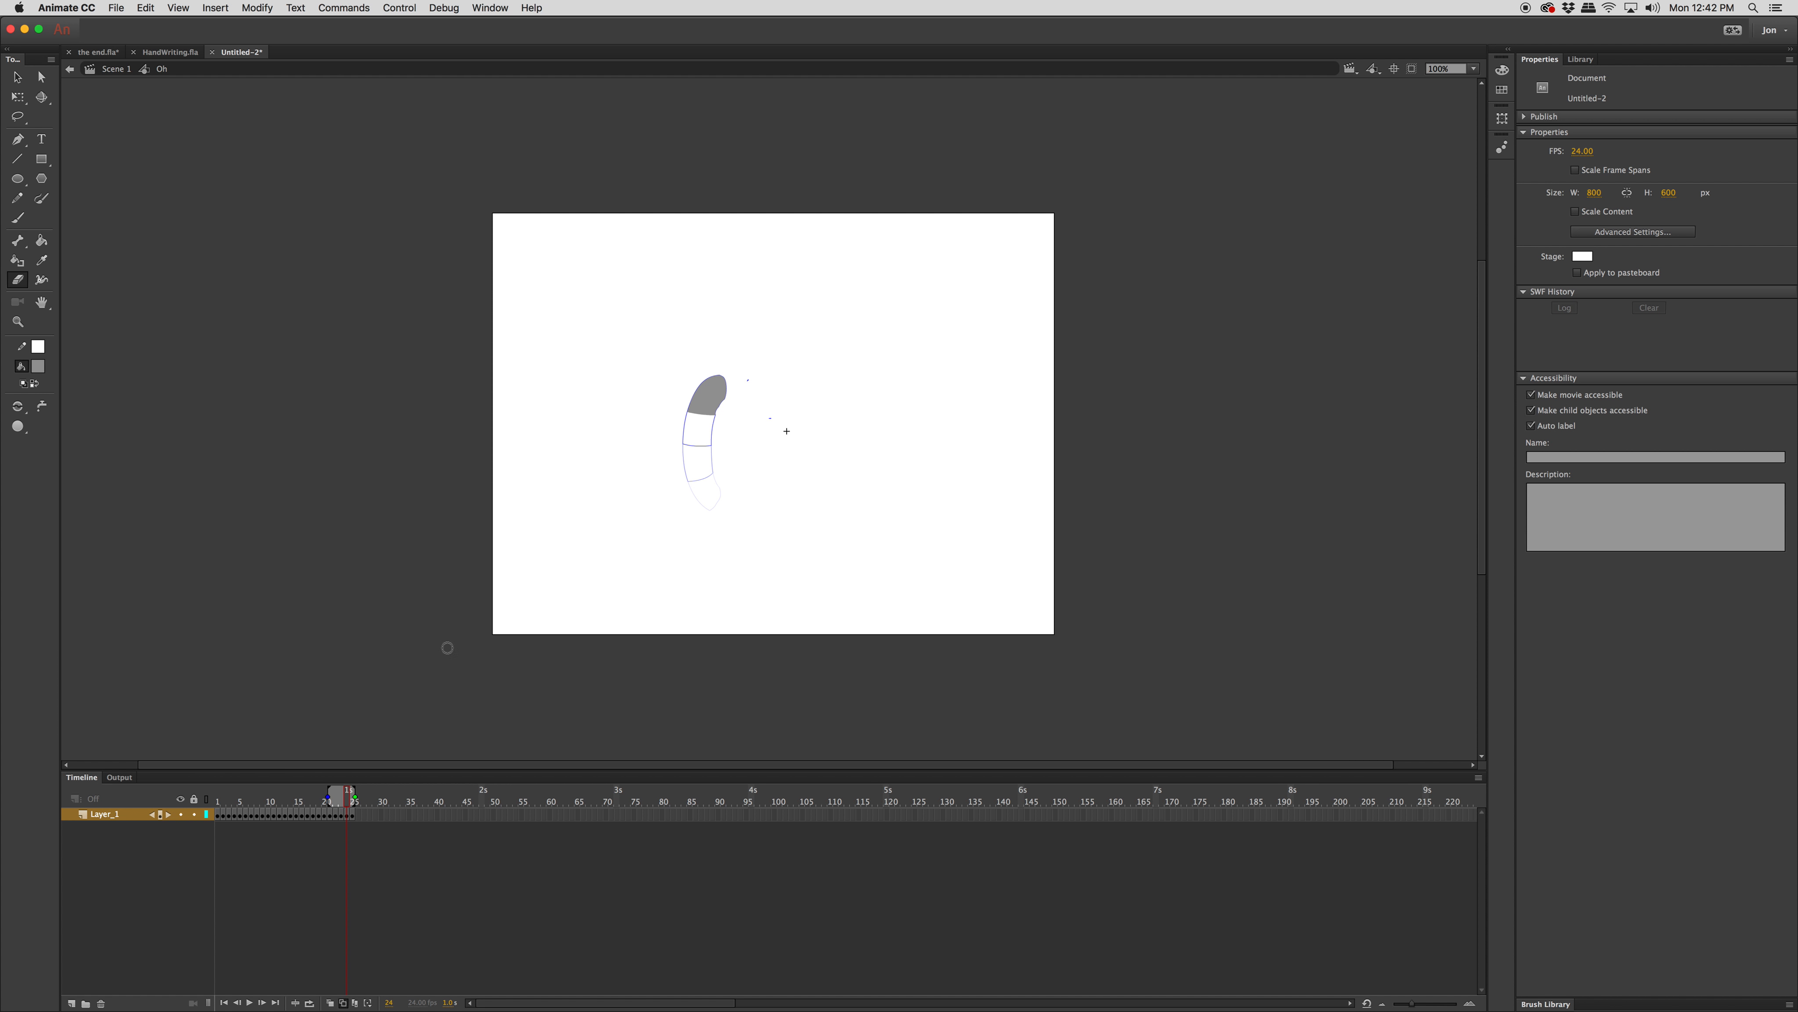
pyautogui.click(339, 816)
pyautogui.click(345, 819)
pyautogui.click(790, 444)
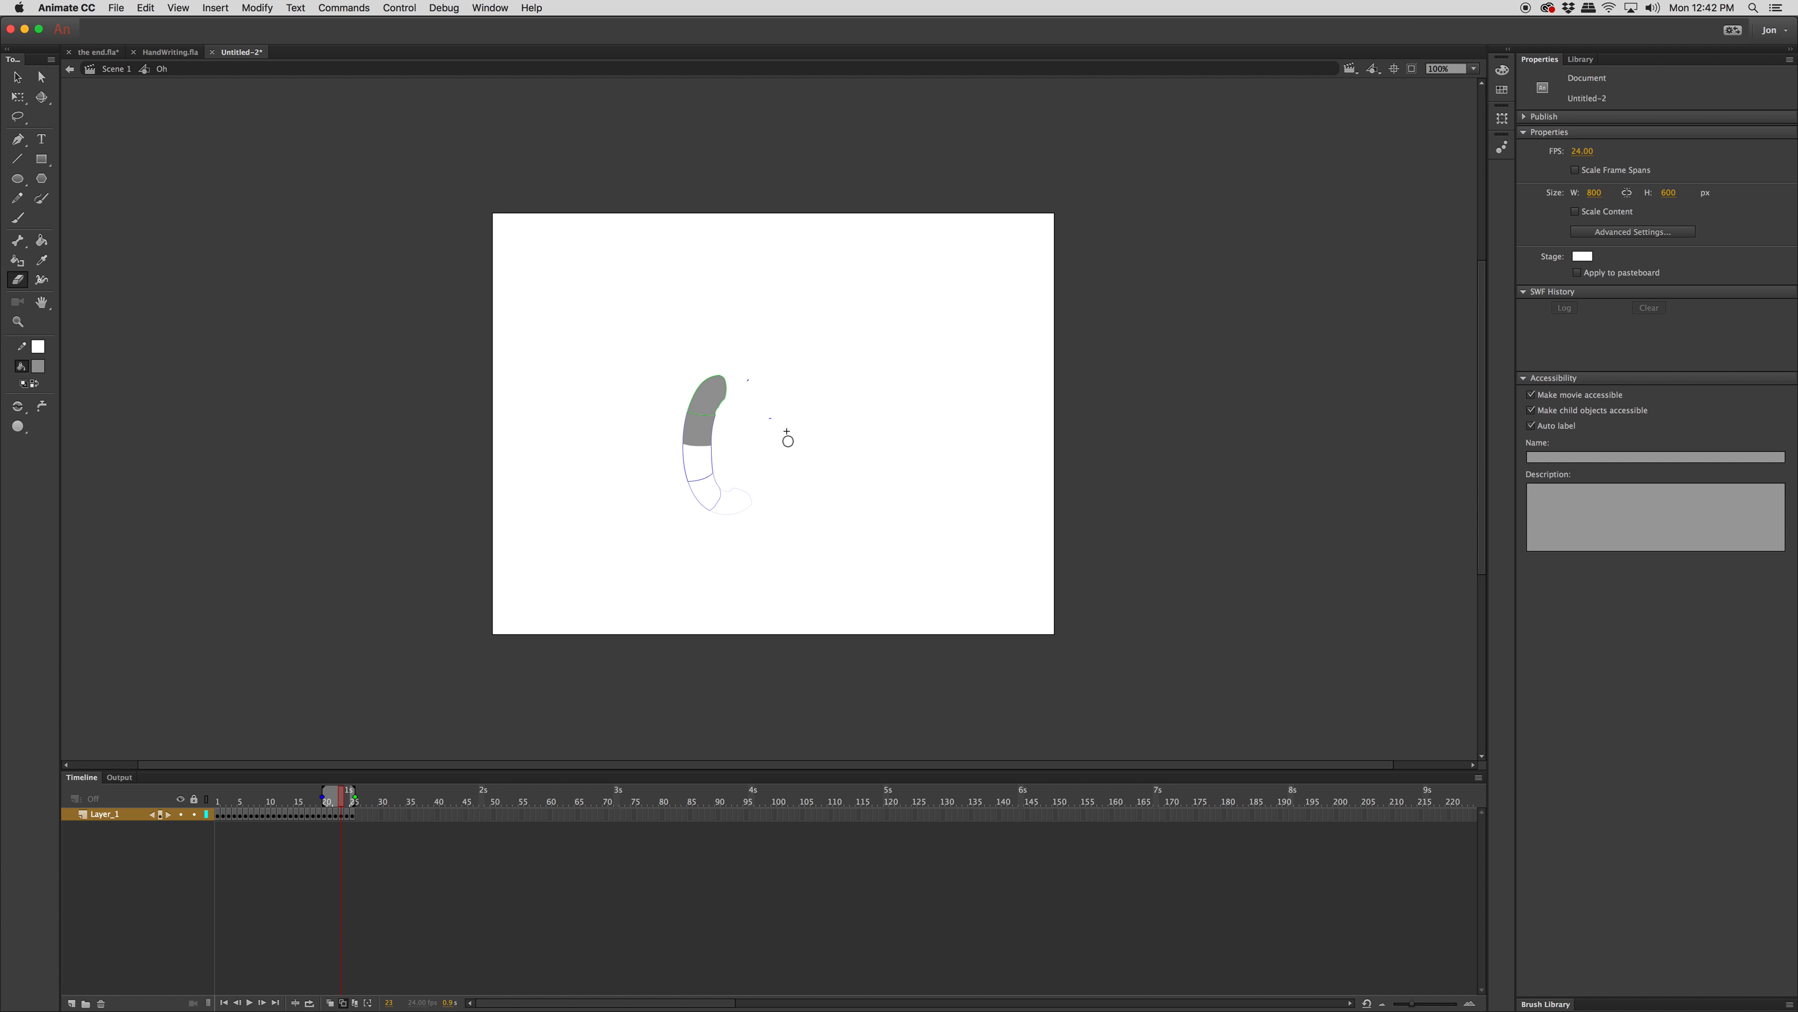
pyautogui.click(339, 818)
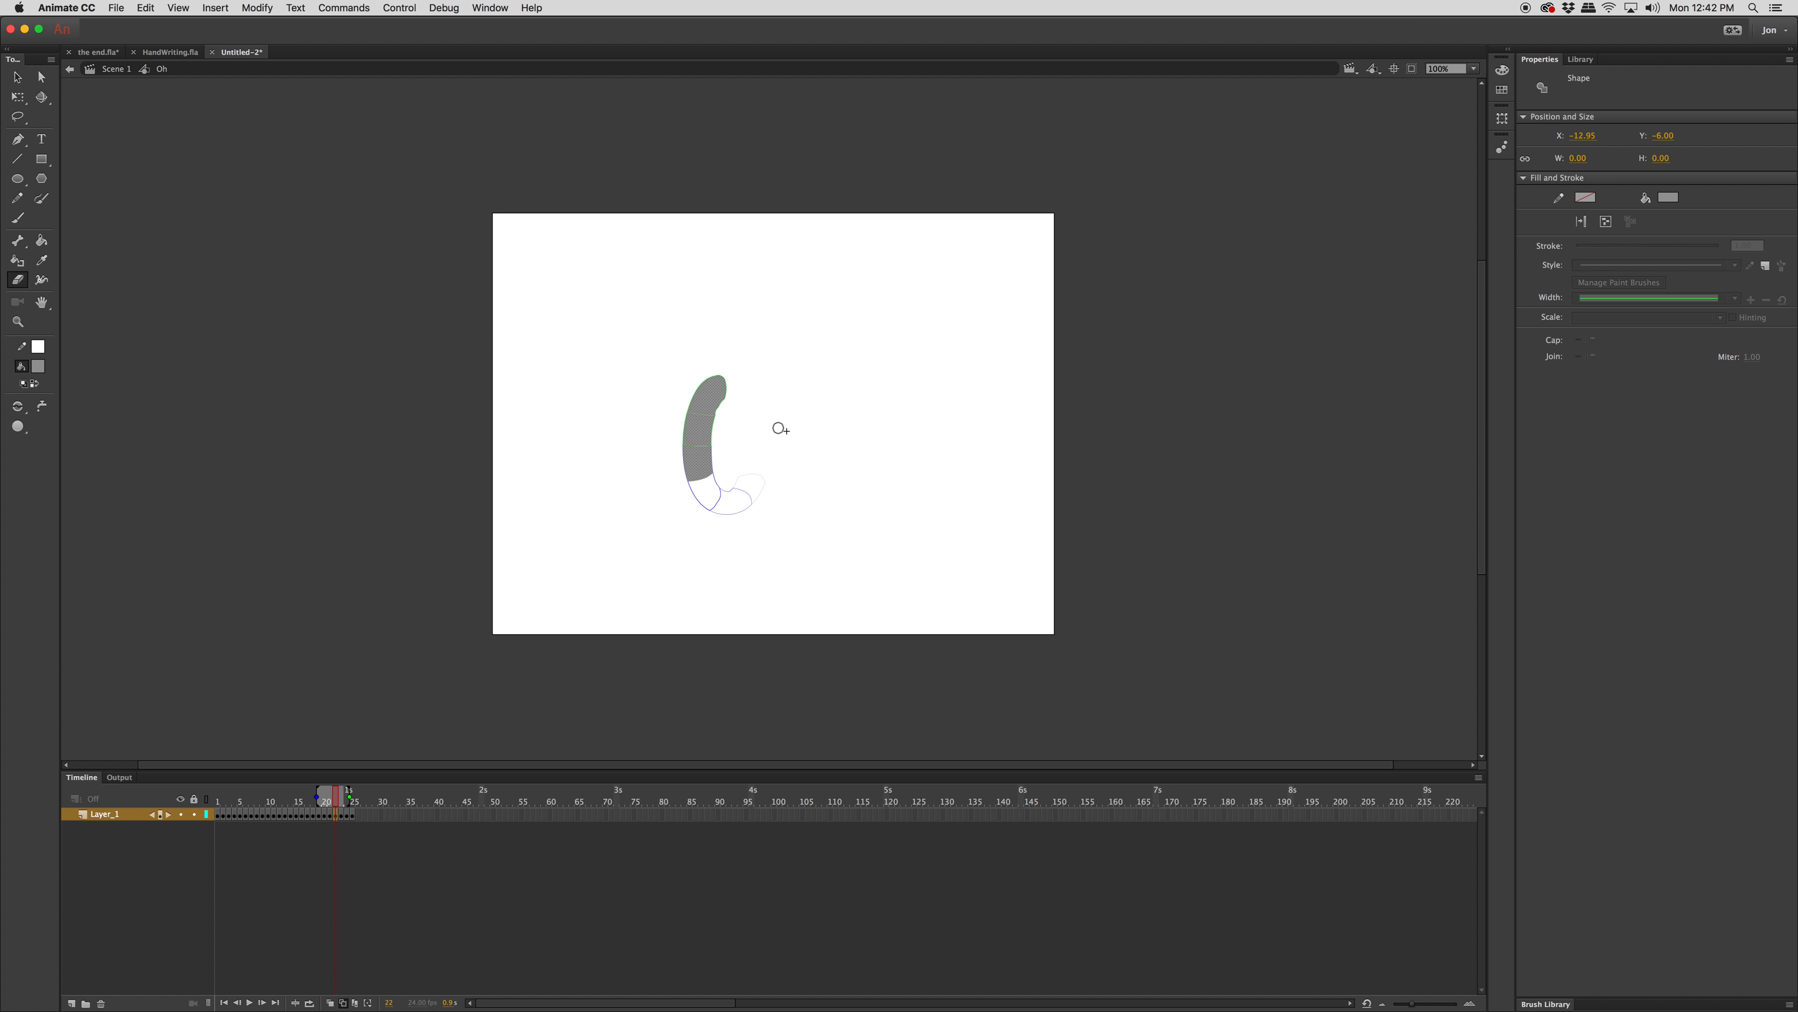
# - Erase the leftover specks beside the o on frames 21, 20, 19 and 18
pyautogui.click(330, 816)
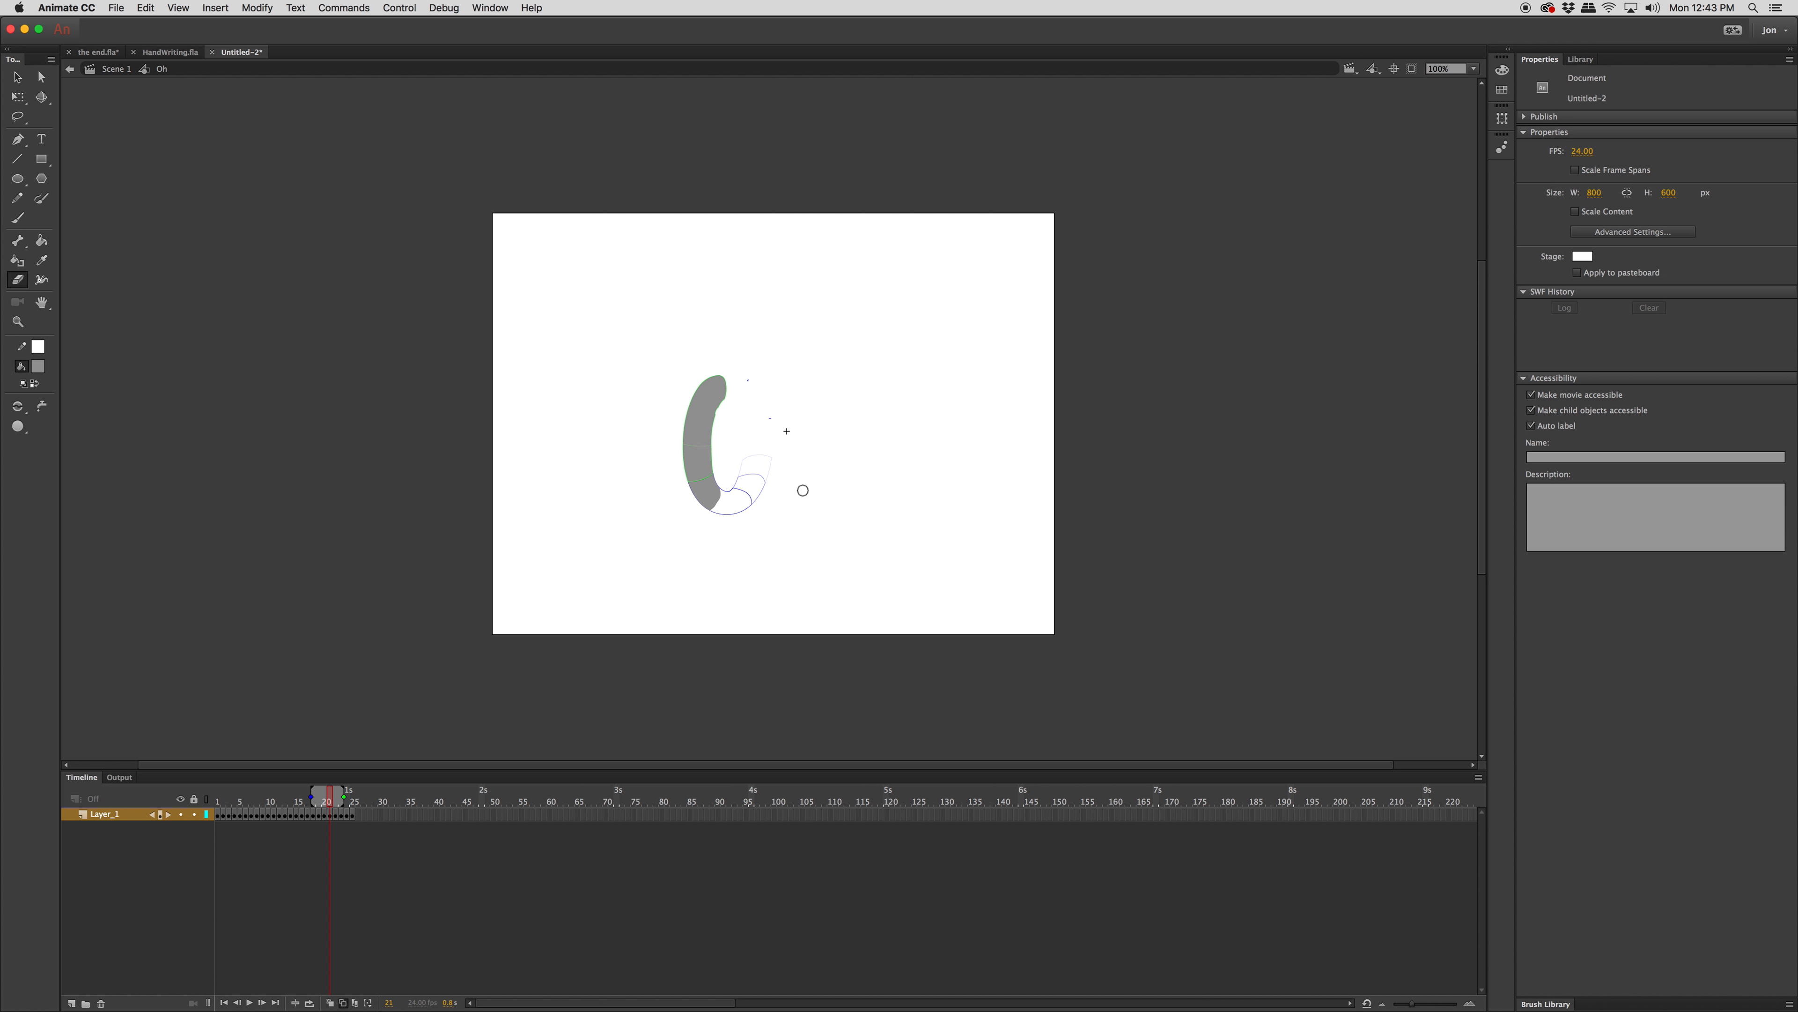
pyautogui.click(325, 816)
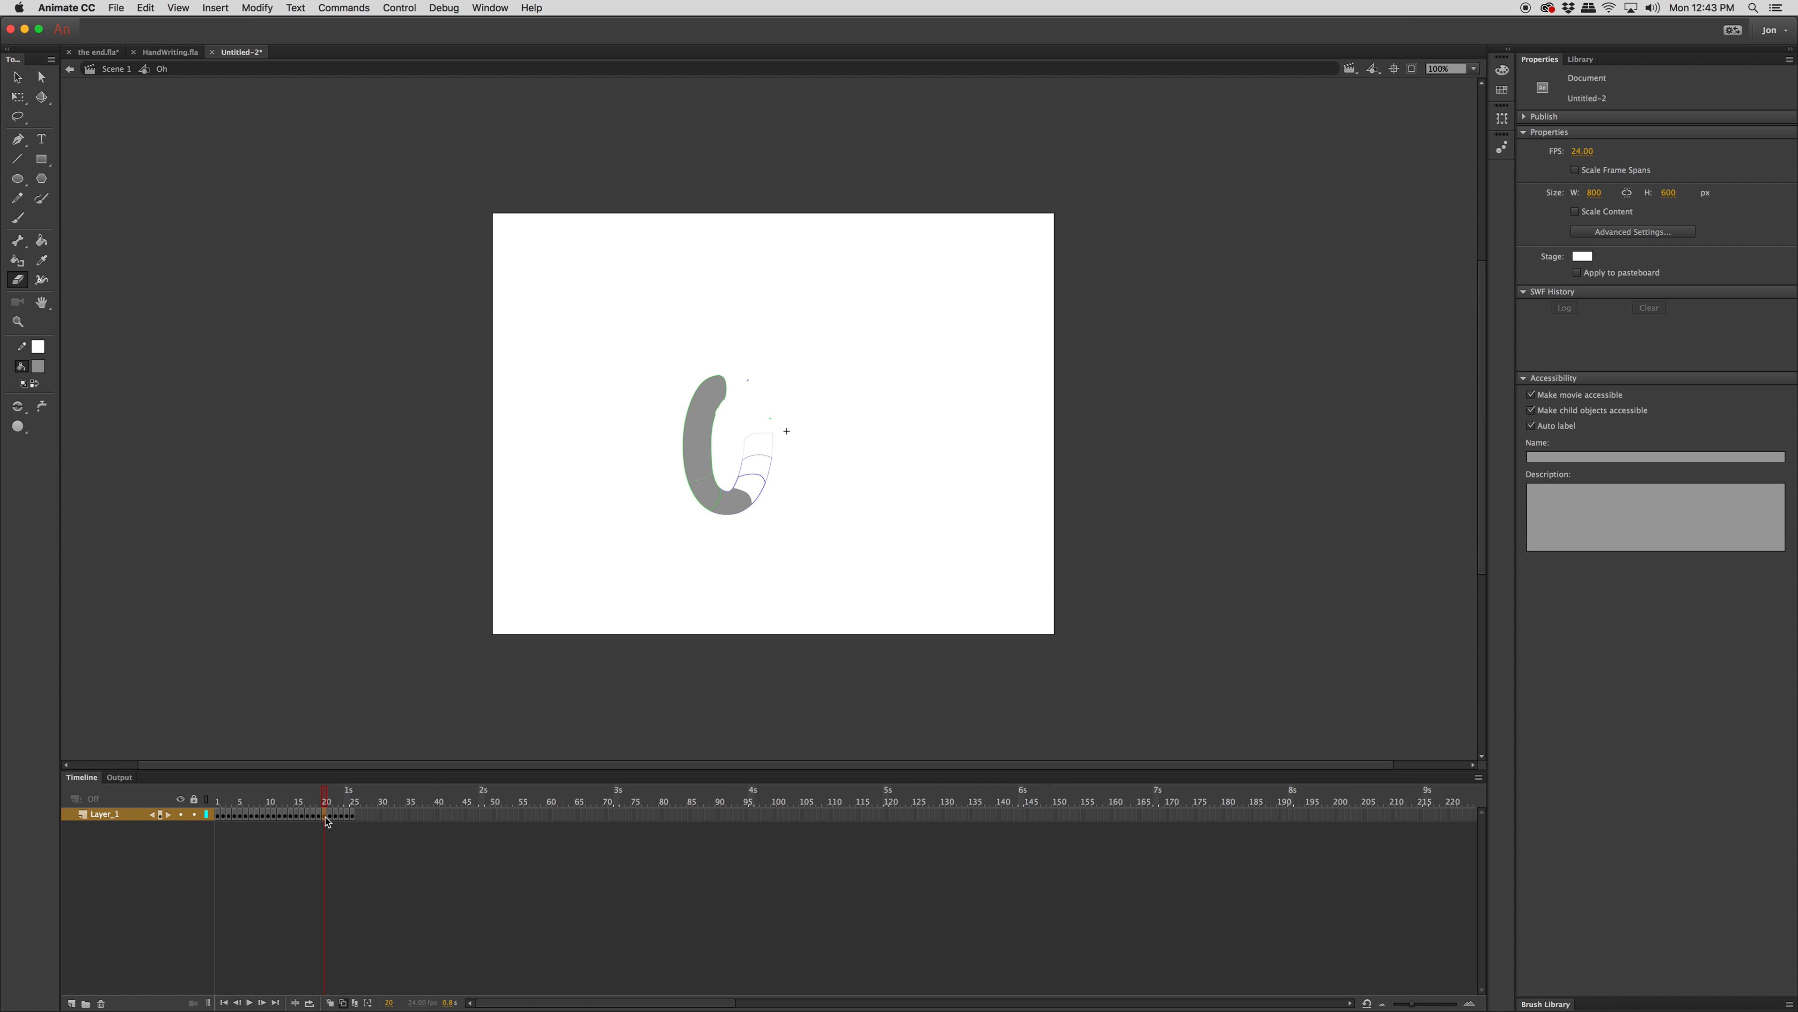
pyautogui.click(770, 415)
pyautogui.click(319, 816)
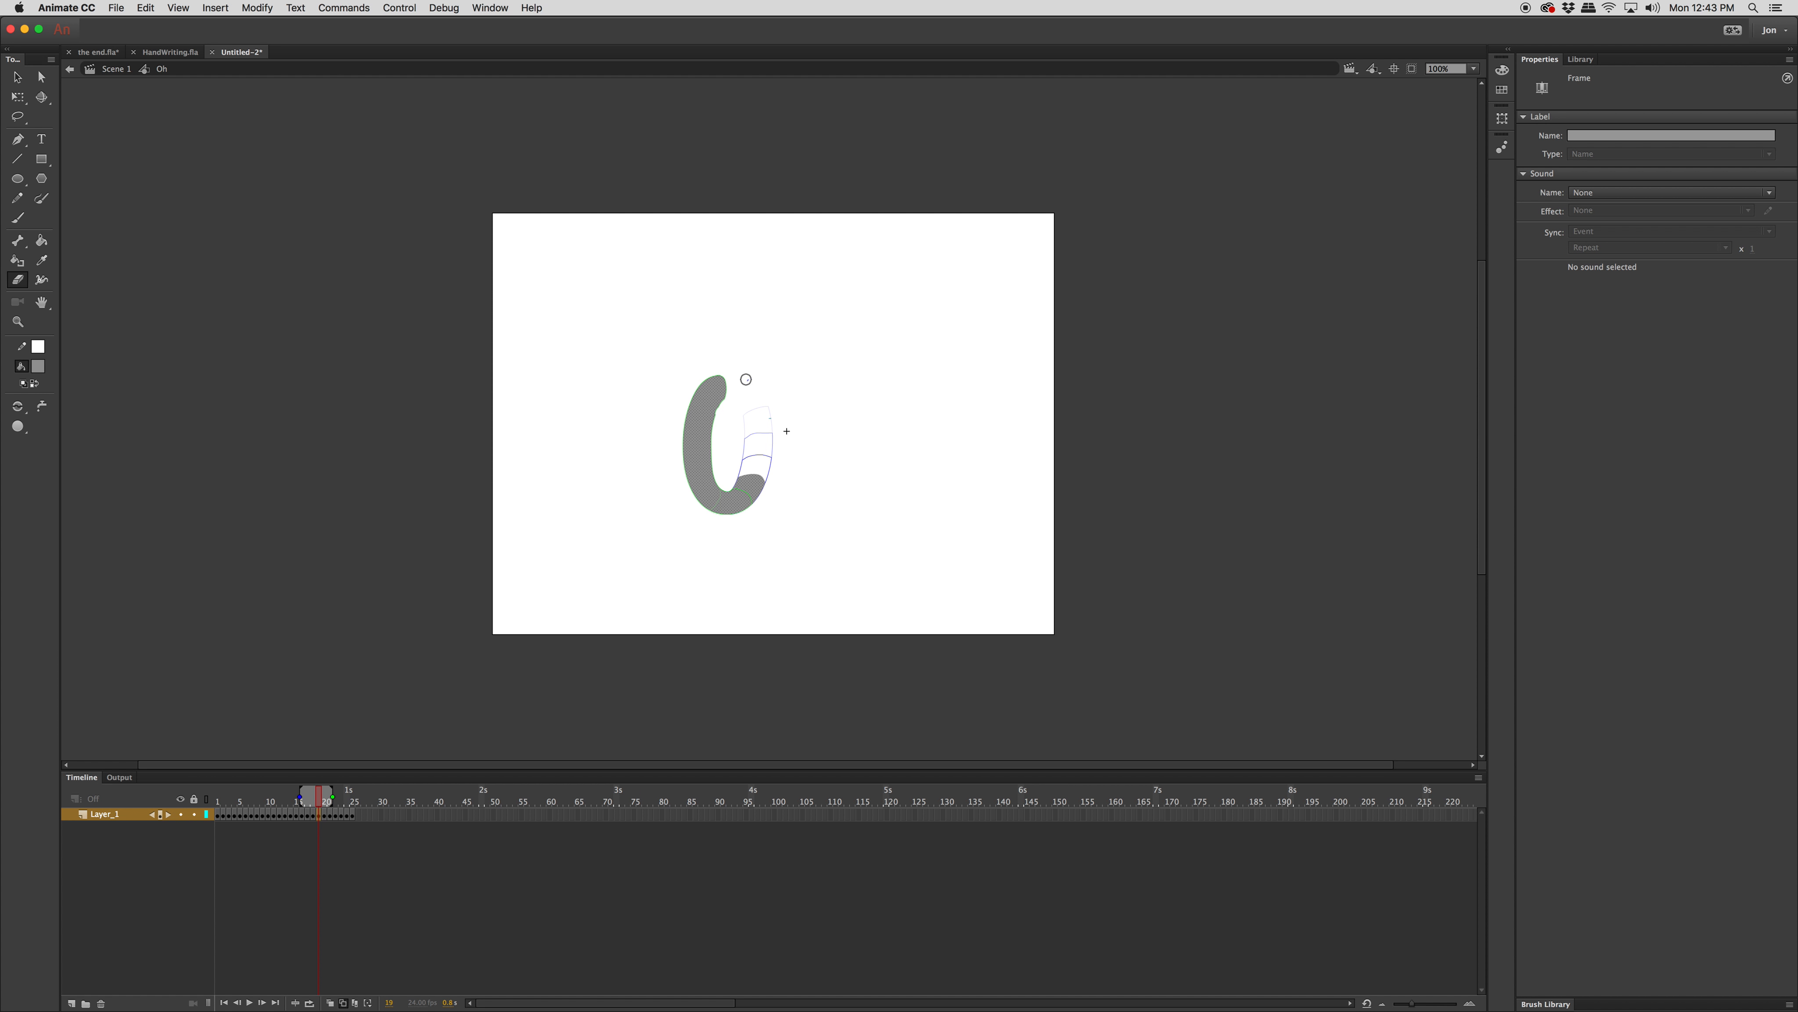
pyautogui.click(765, 410)
pyautogui.click(313, 816)
pyautogui.click(786, 431)
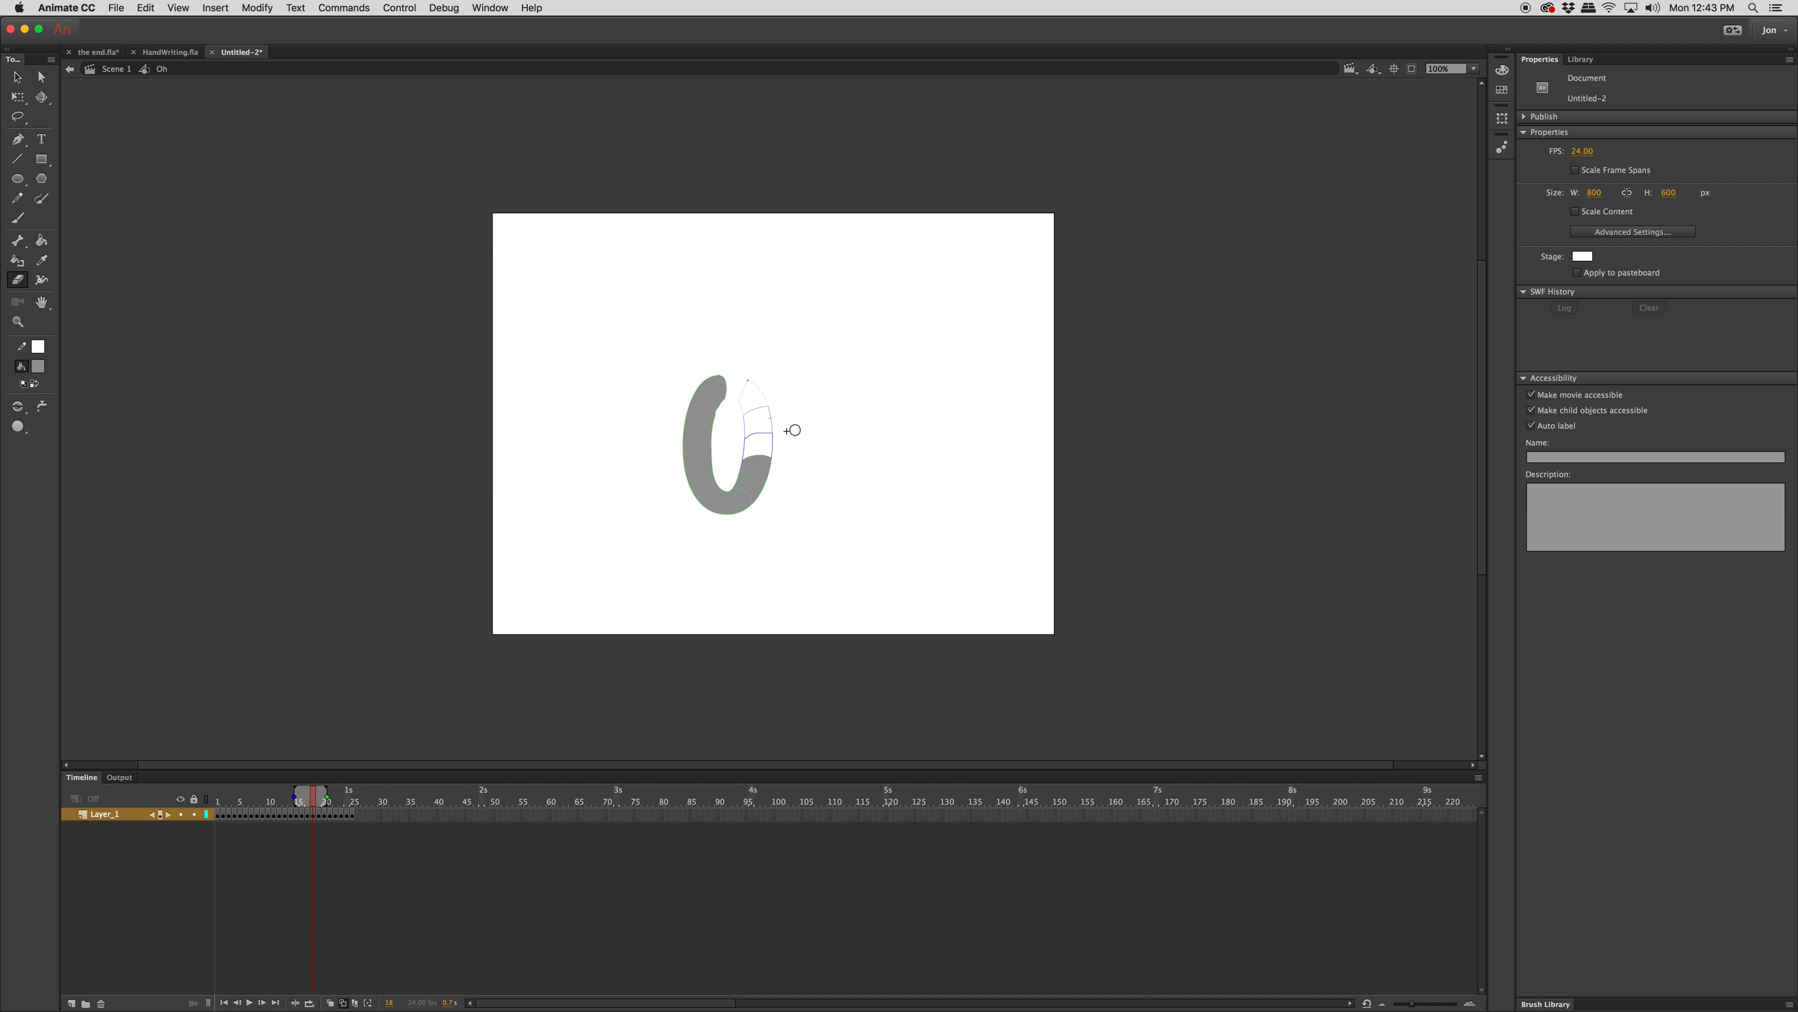
# - Revisit frames 19 and 20 and erase the remaining specks along the o's missing right side
pyautogui.click(321, 817)
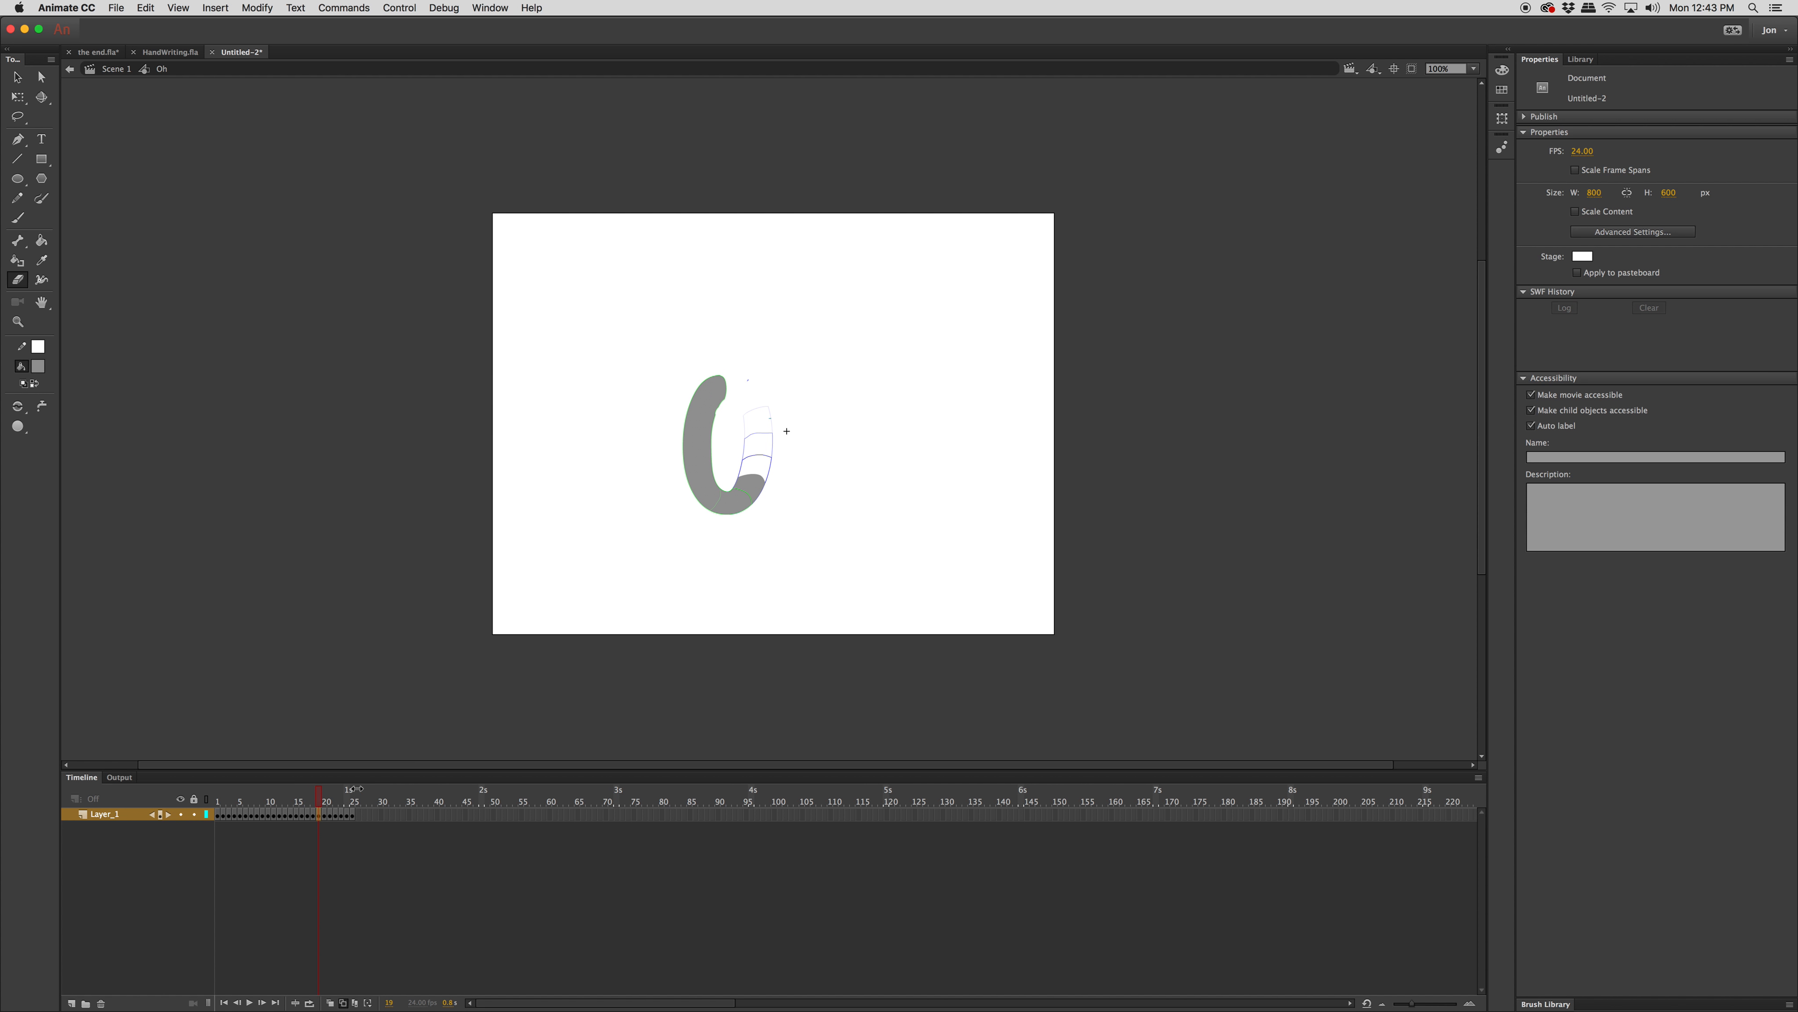
pyautogui.click(775, 466)
pyautogui.click(326, 816)
pyautogui.click(786, 448)
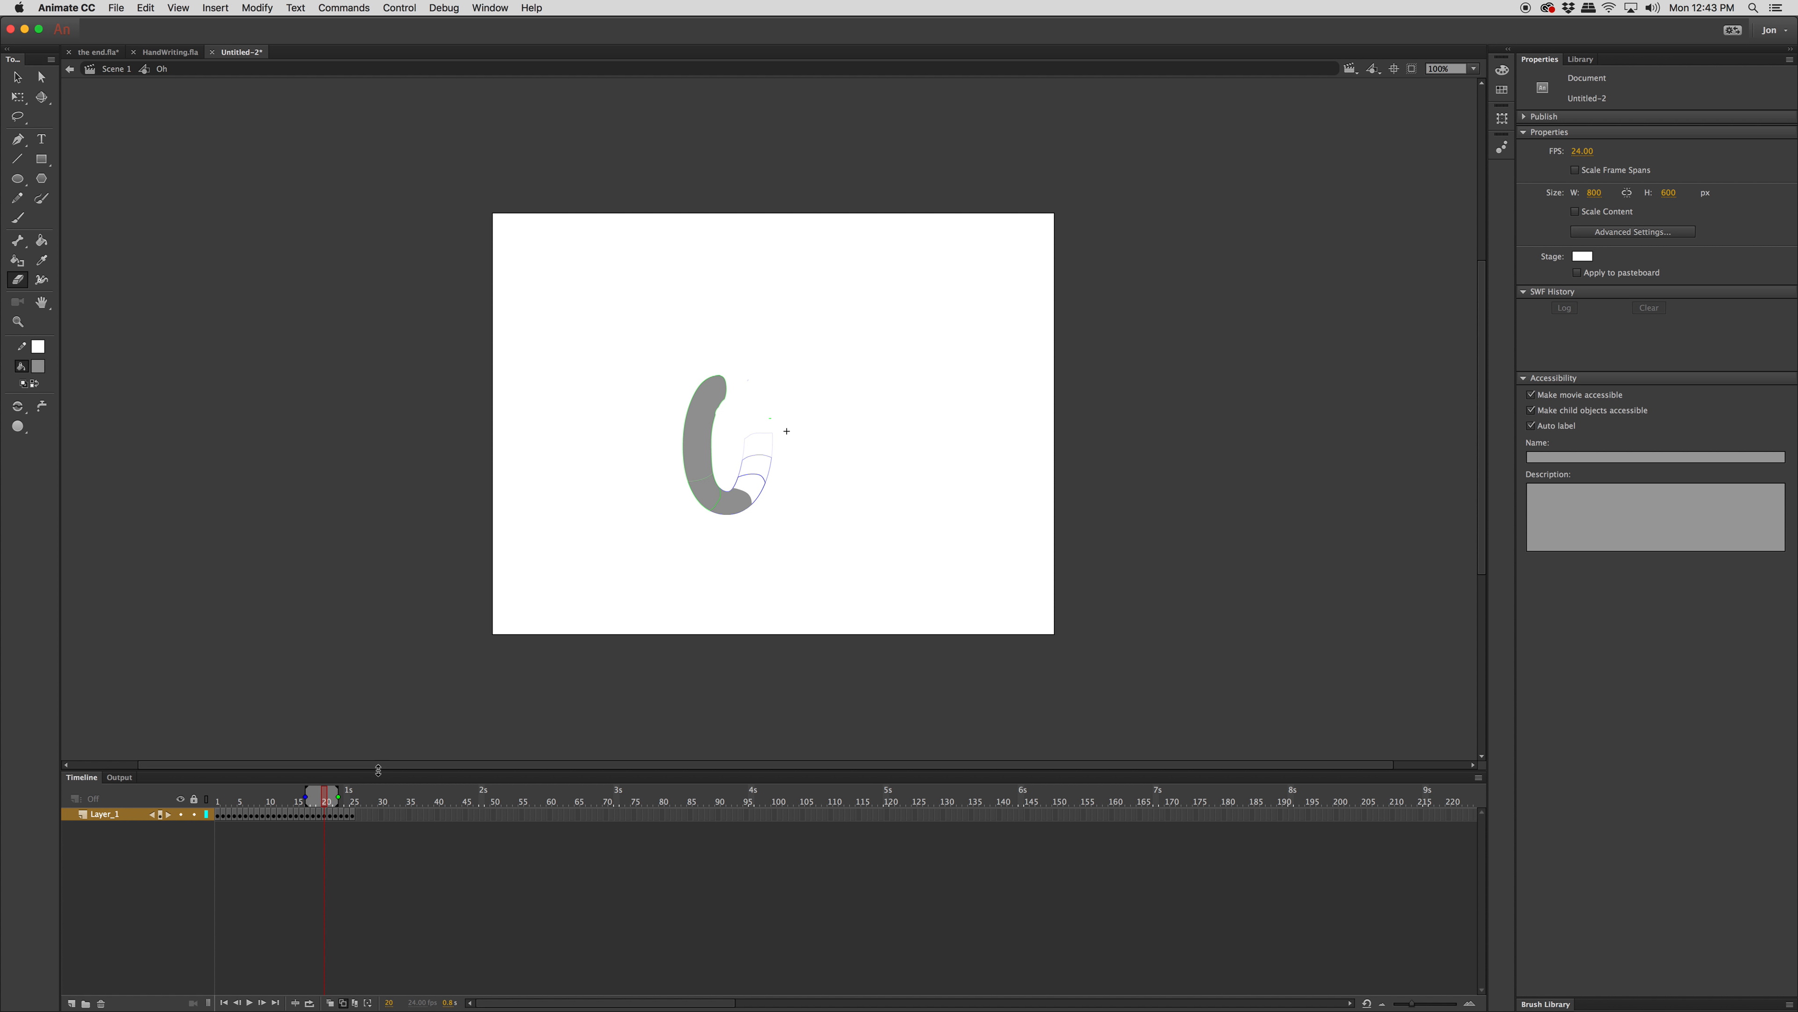
# - Go to frame 25, turn off onion skin outlines and test the movie
pyautogui.click(355, 803)
pyautogui.click(343, 1003)
pyautogui.press('super+Return')
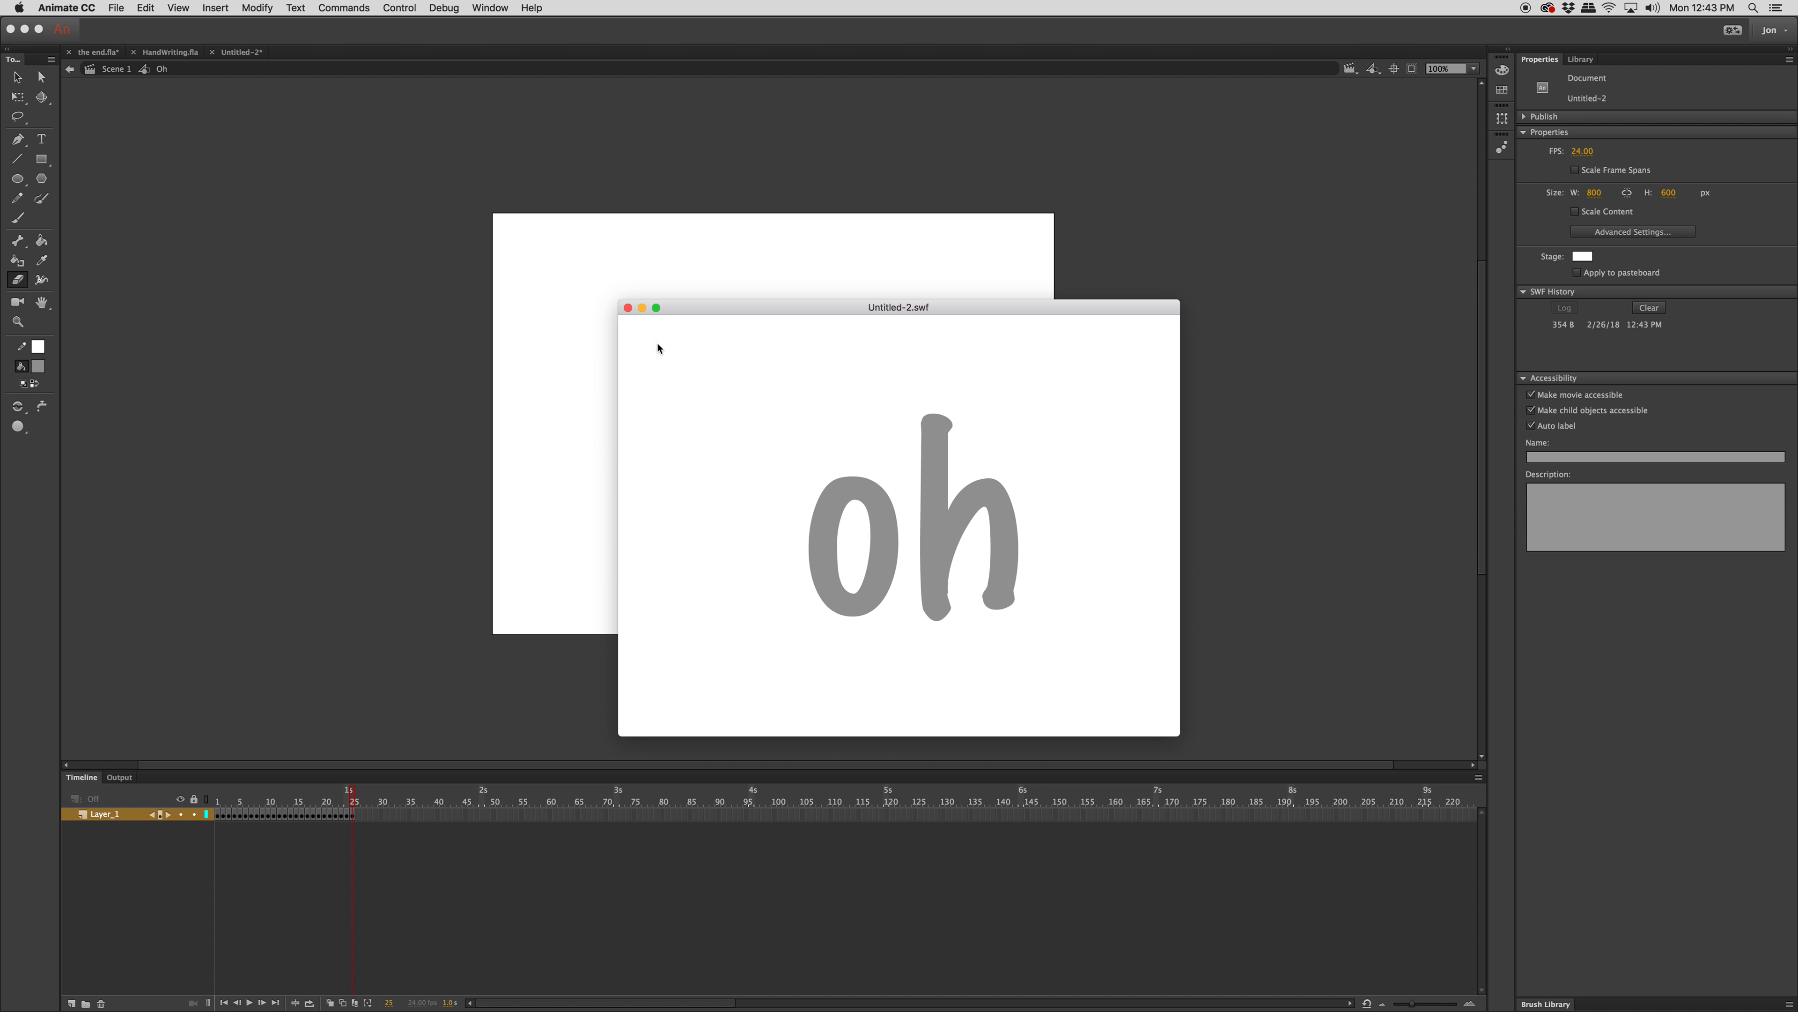
pyautogui.press('super+w')
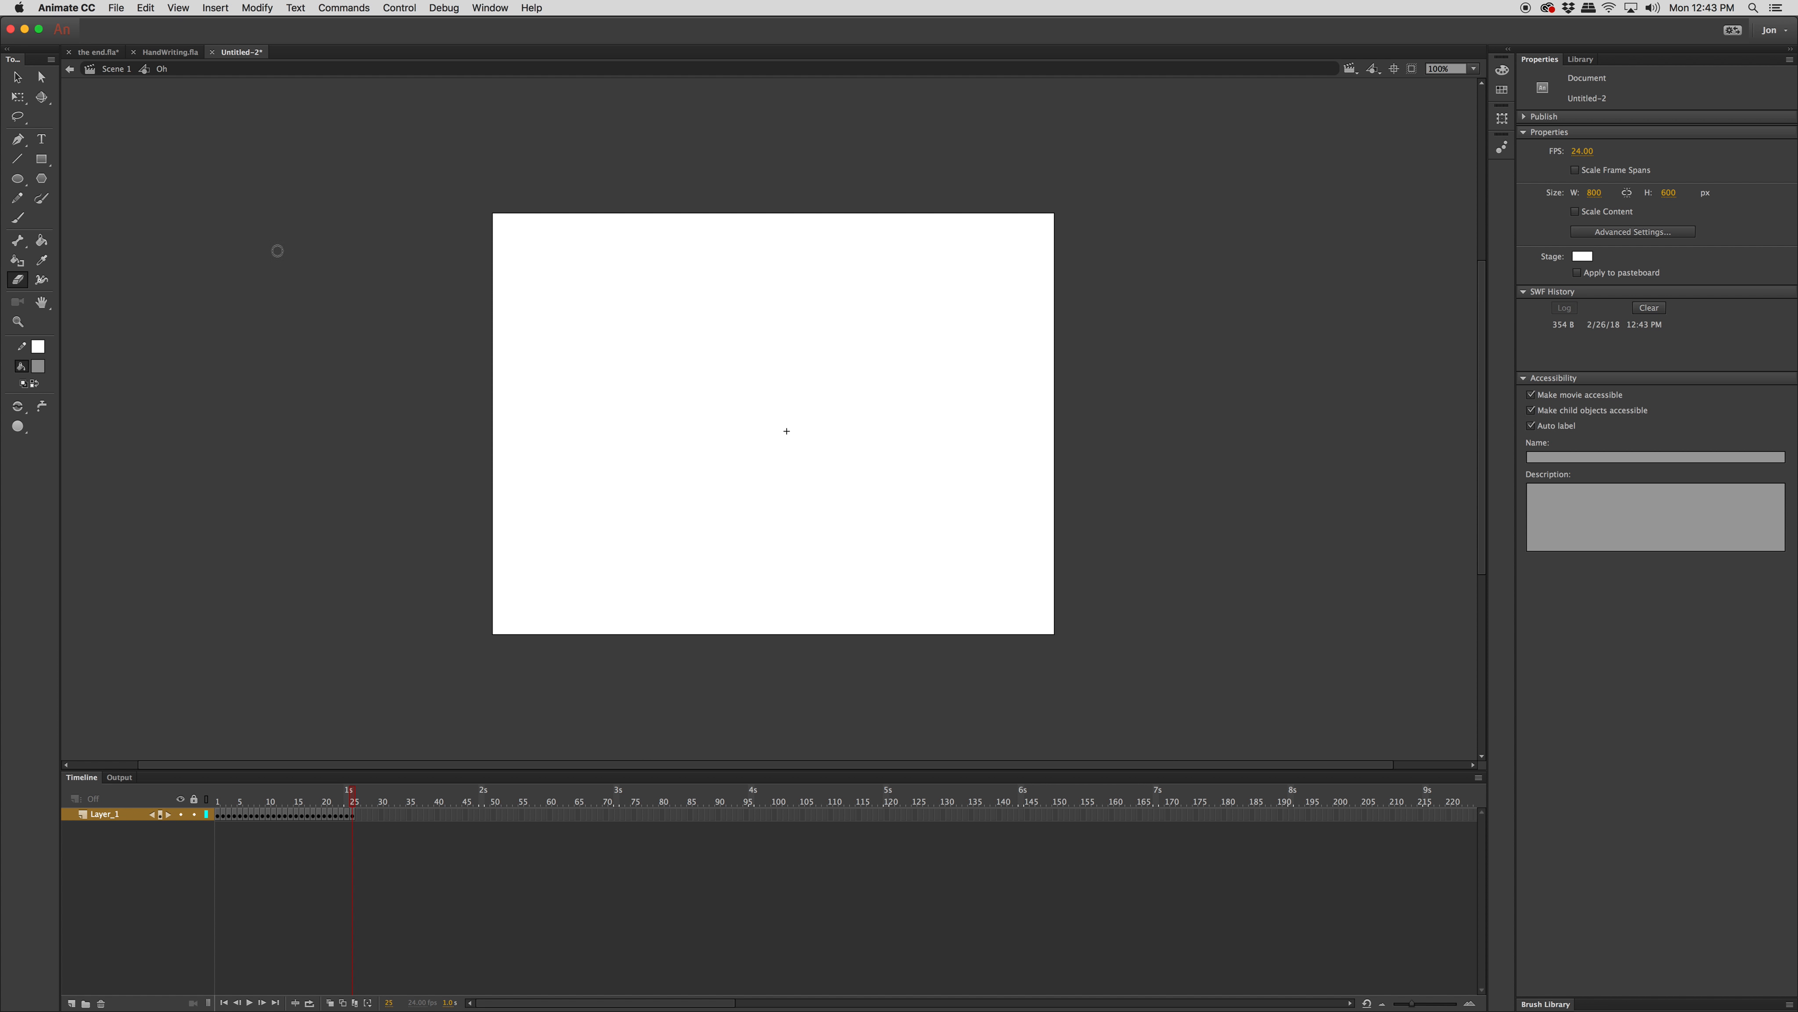
# - Check the Oh symbol's last keyframe at frame 25 and return to Scene 1 with the Selection tool active
pyautogui.click(116, 71)
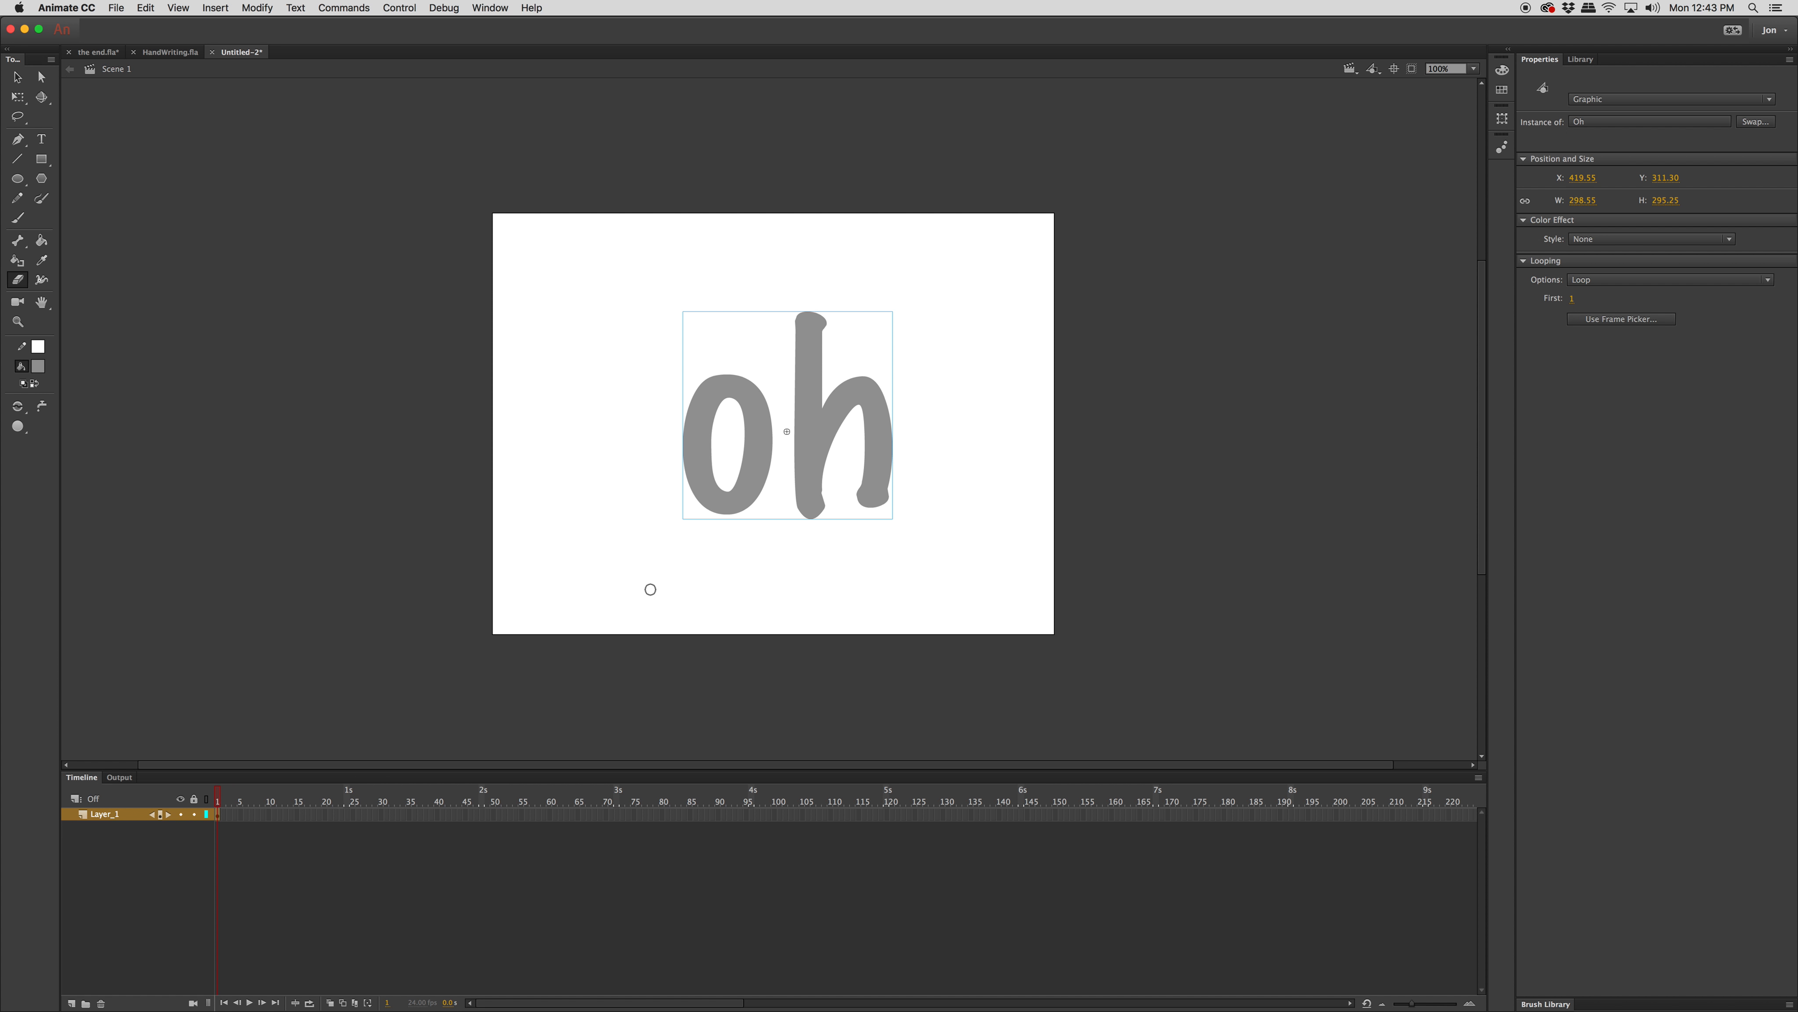
pyautogui.click(18, 77)
pyautogui.doubleClick(706, 474)
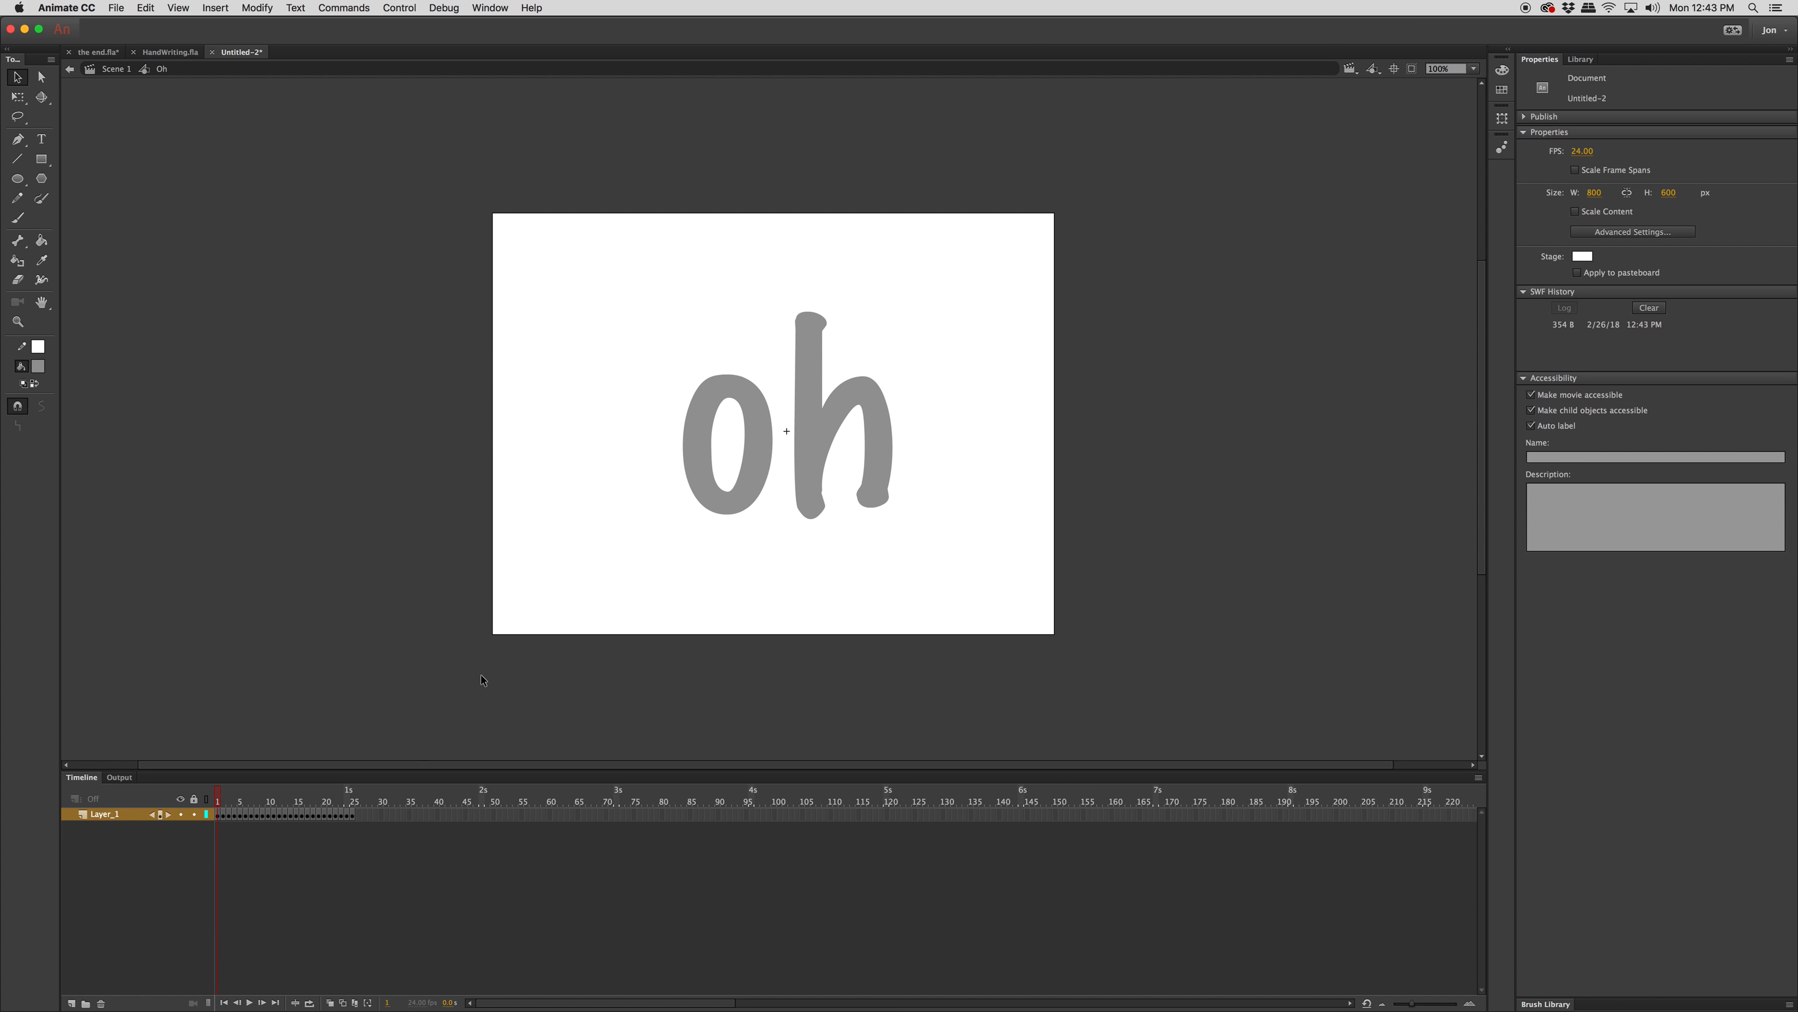
pyautogui.click(355, 819)
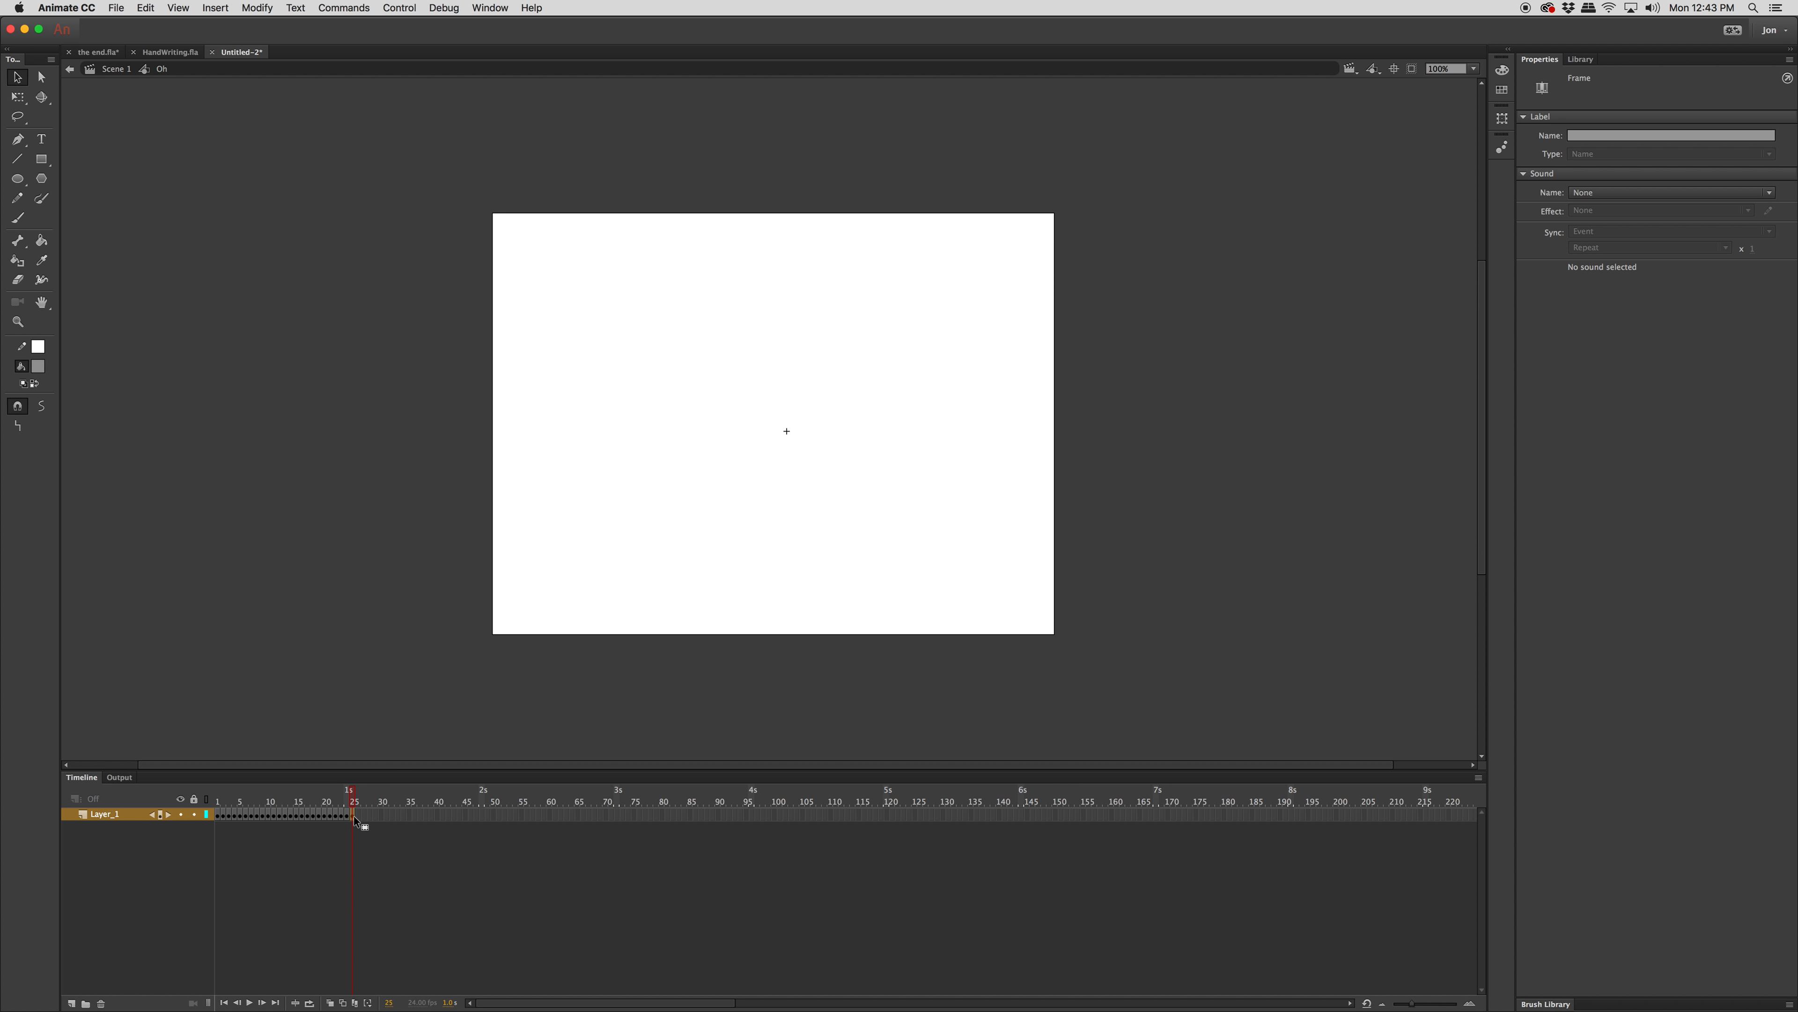
pyautogui.doubleClick(433, 717)
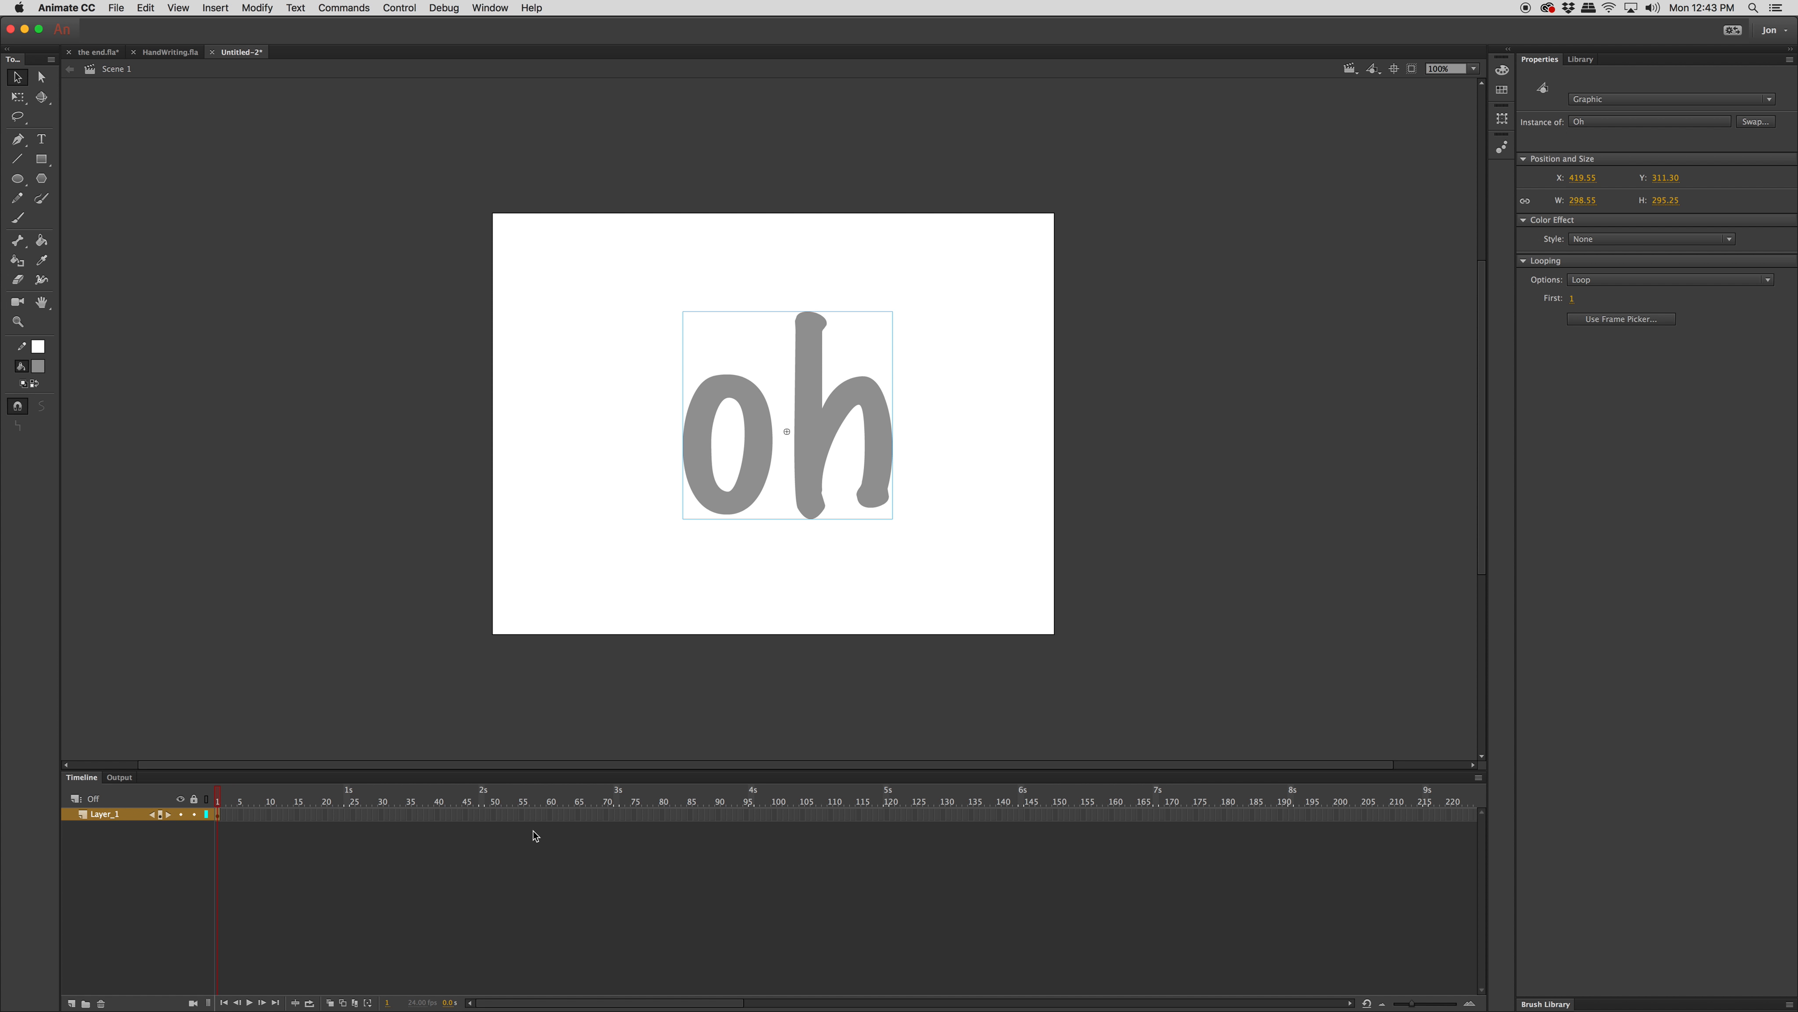
# - Extend Layer_1 in Scene 1 by inserting a frame at frame 50, and test the movie
pyautogui.click(497, 816)
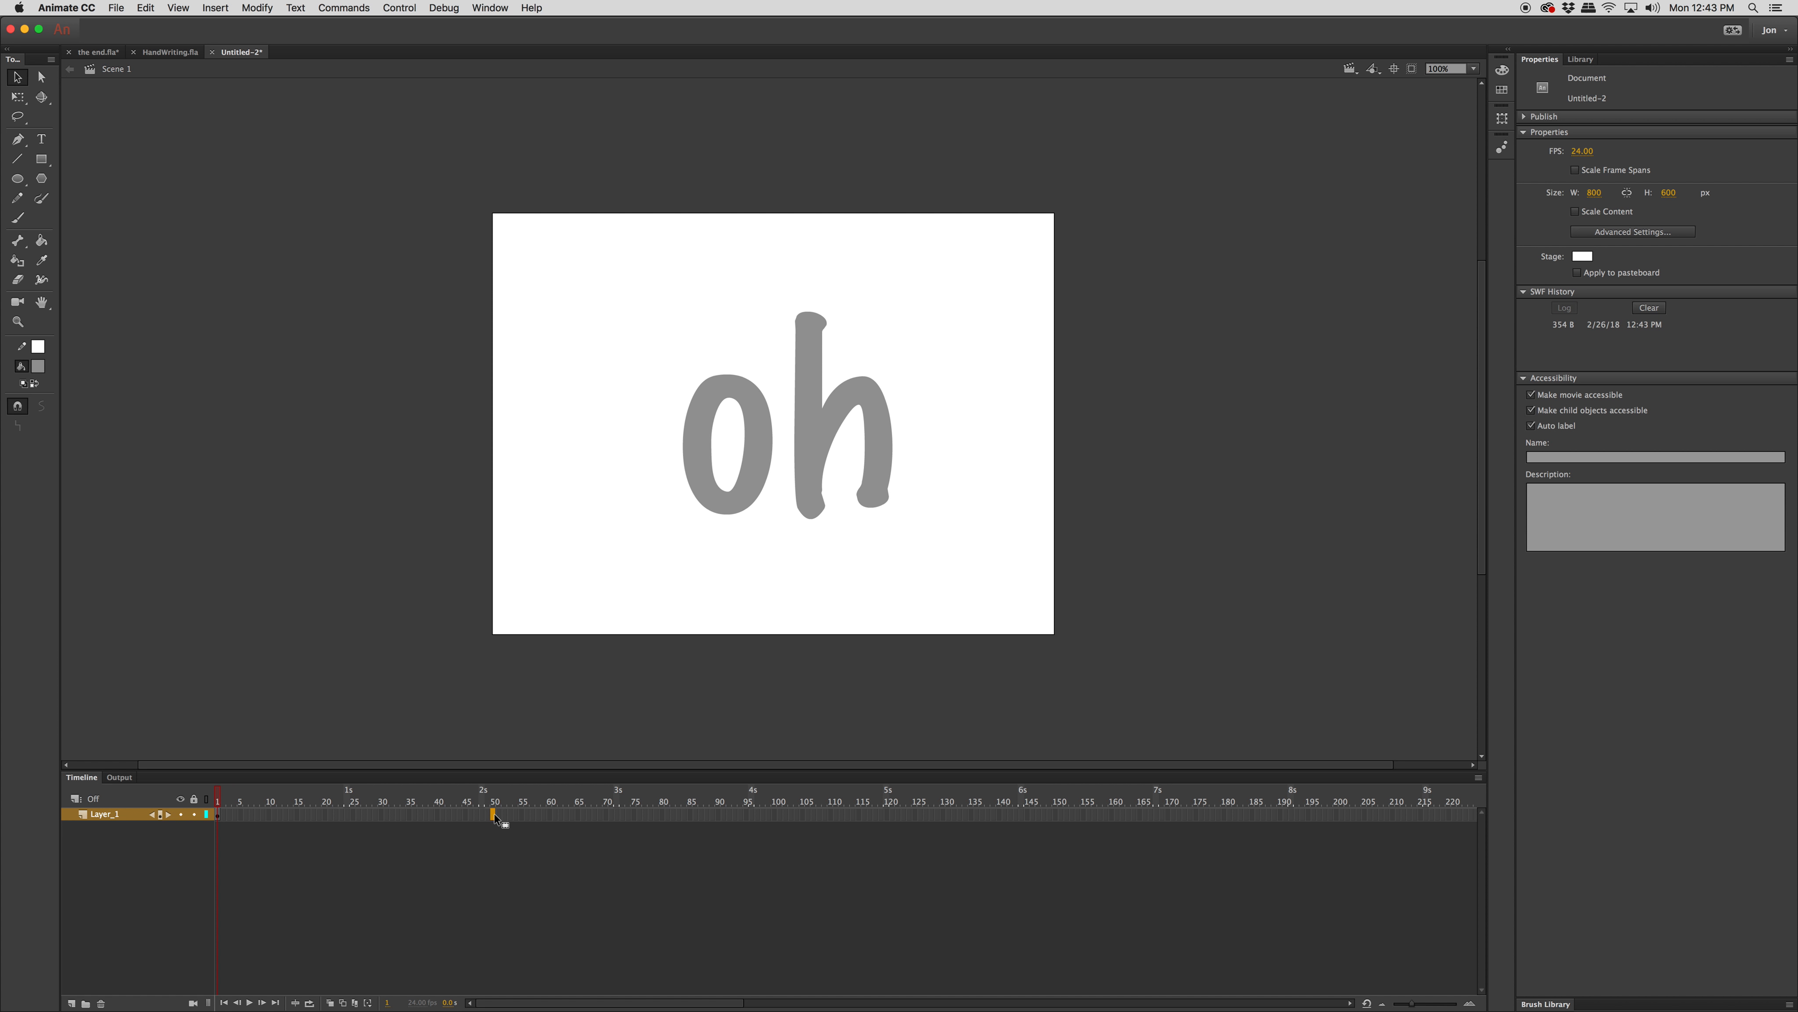
pyautogui.rightClick(496, 816)
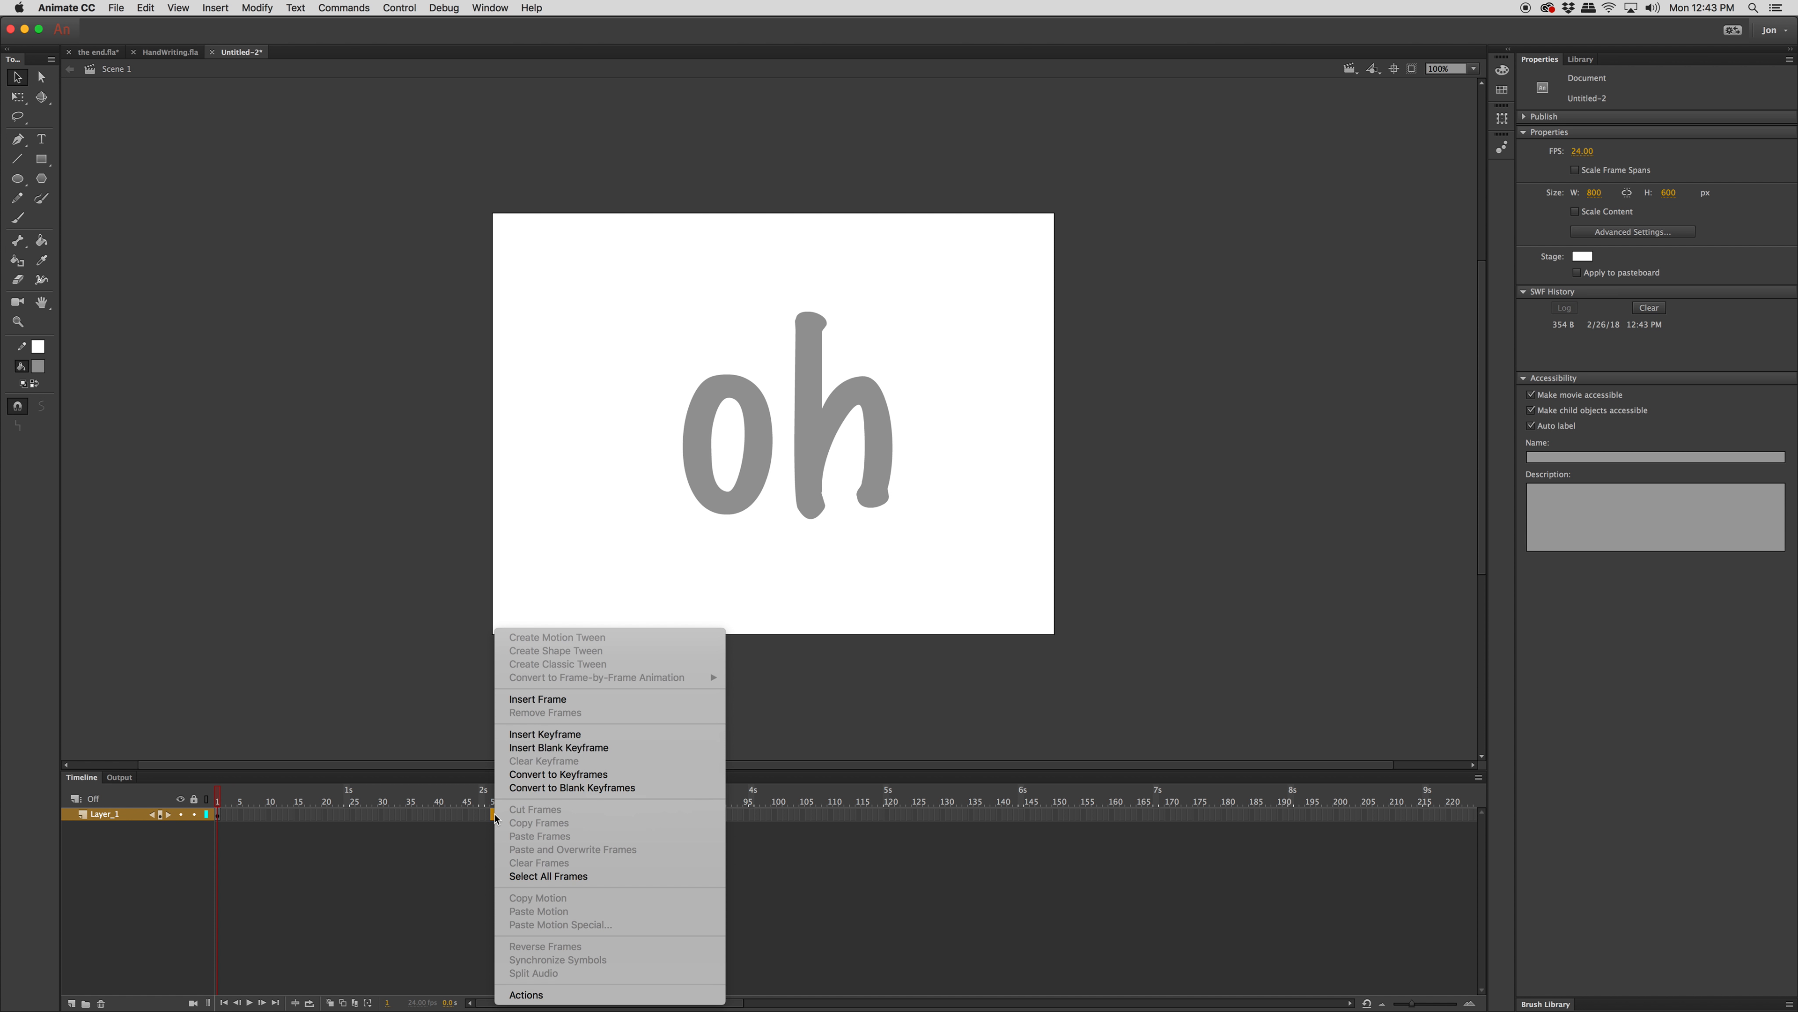
pyautogui.click(522, 714)
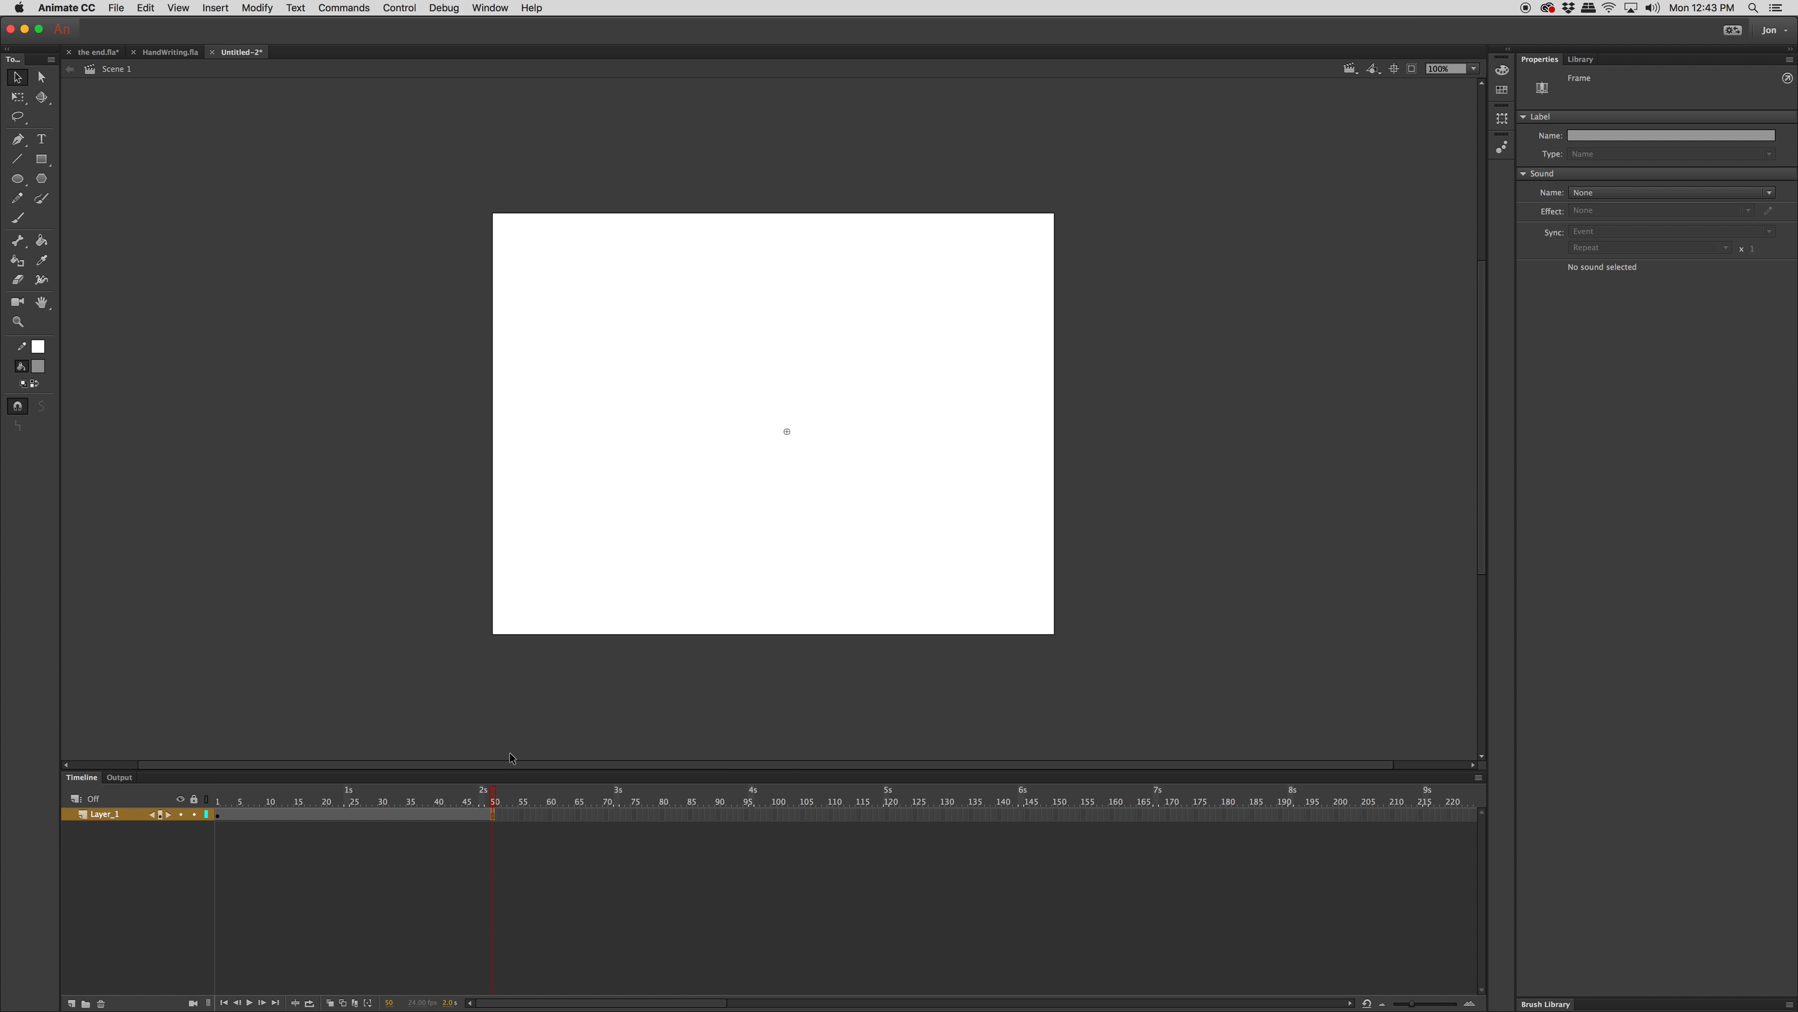
pyautogui.press('super+Return')
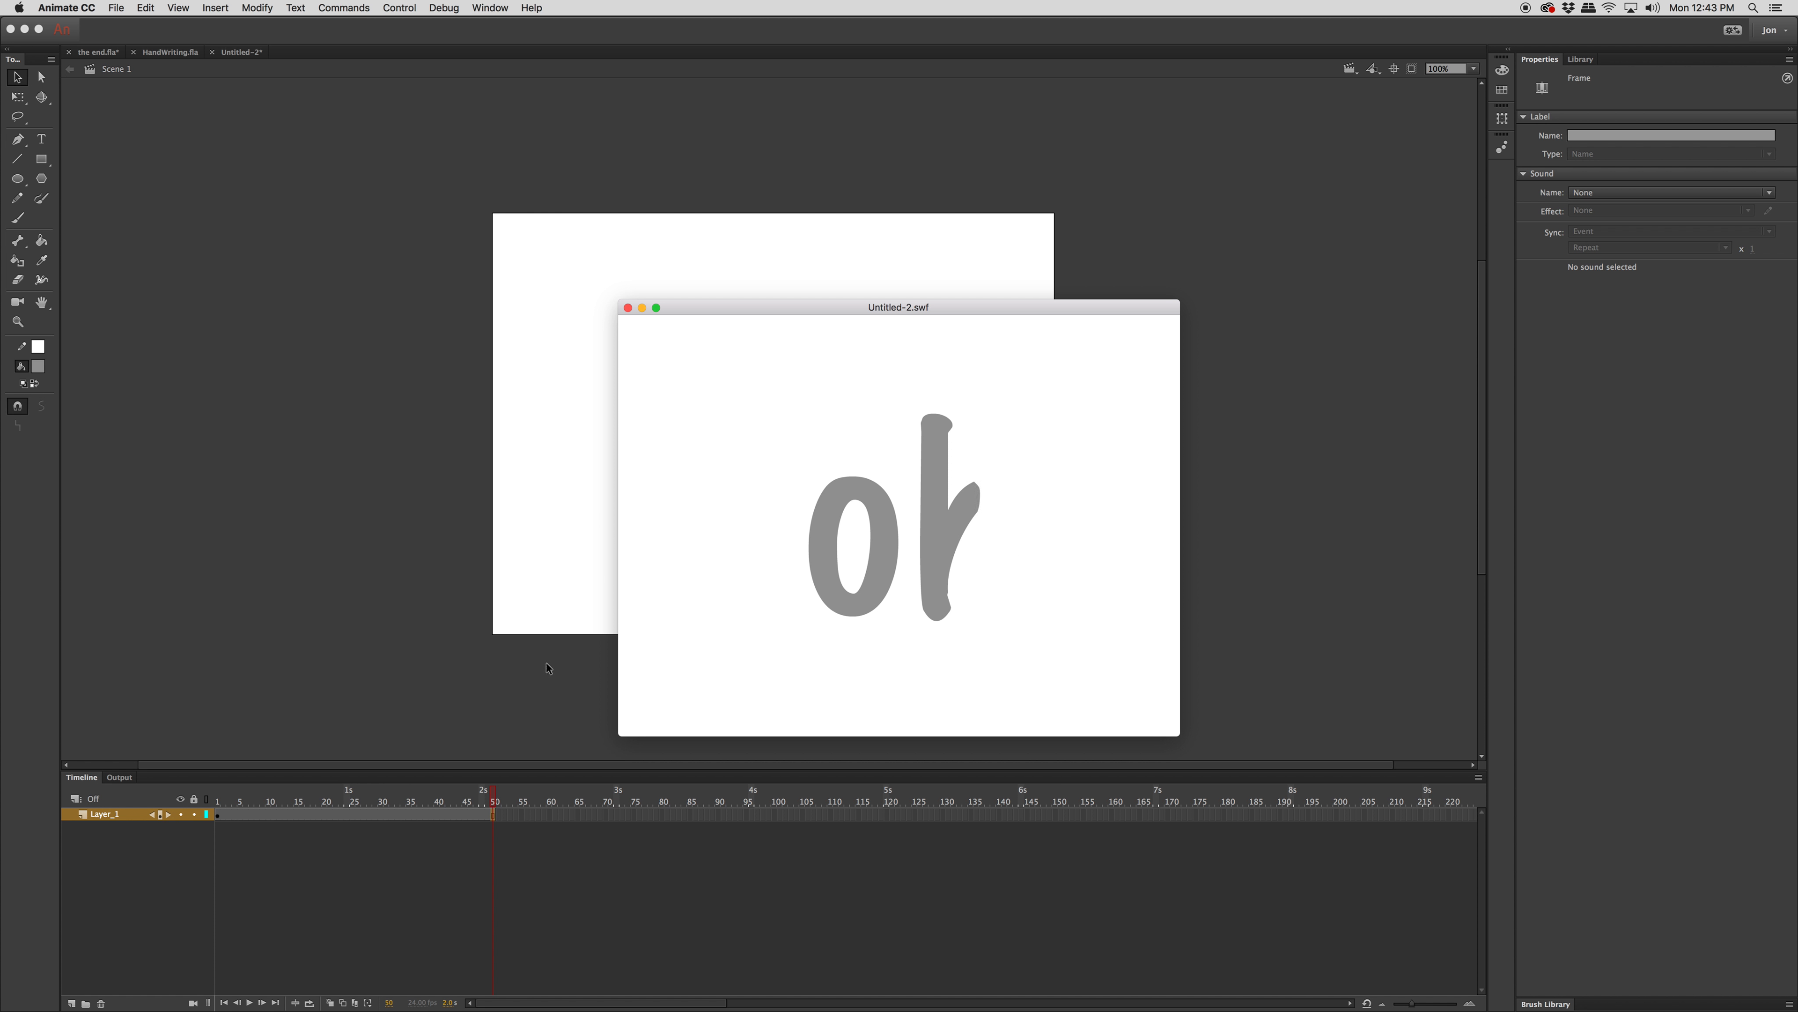
pyautogui.click(606, 389)
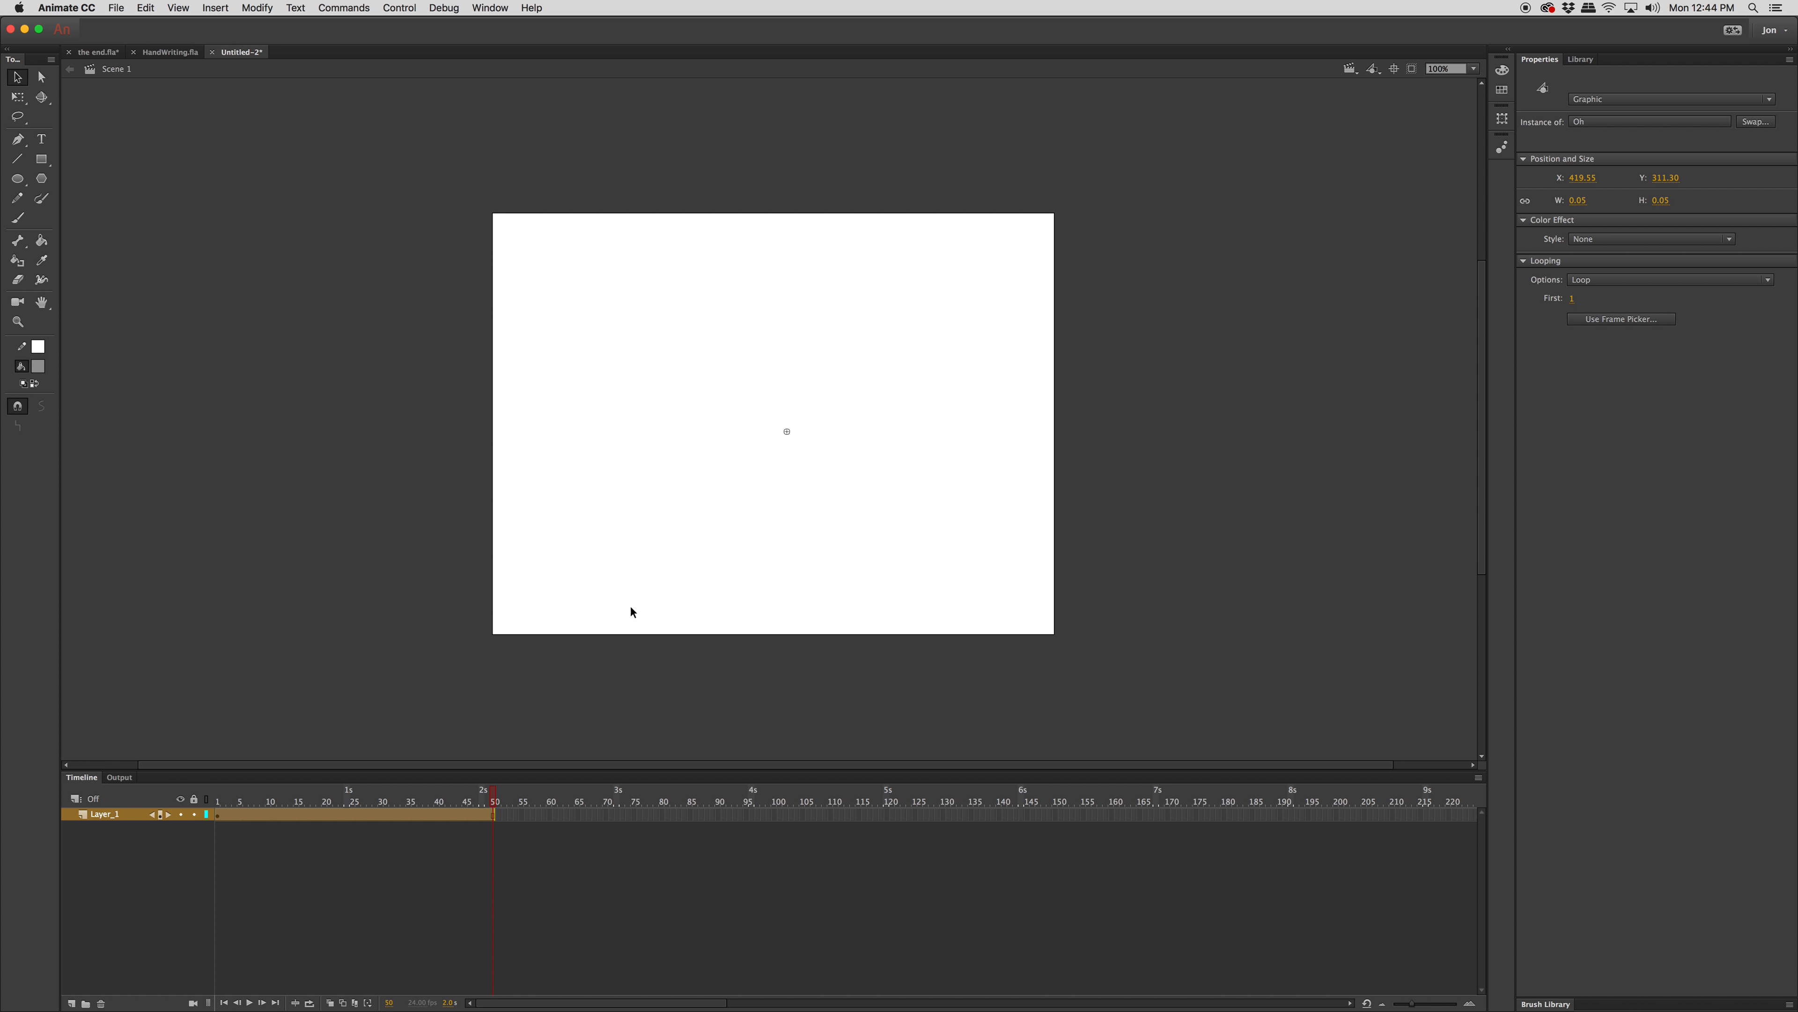
# - Reopen the Oh symbol, select all Layer_1 frames from 1 to 25 and reverse their order
pyautogui.doubleClick(787, 431)
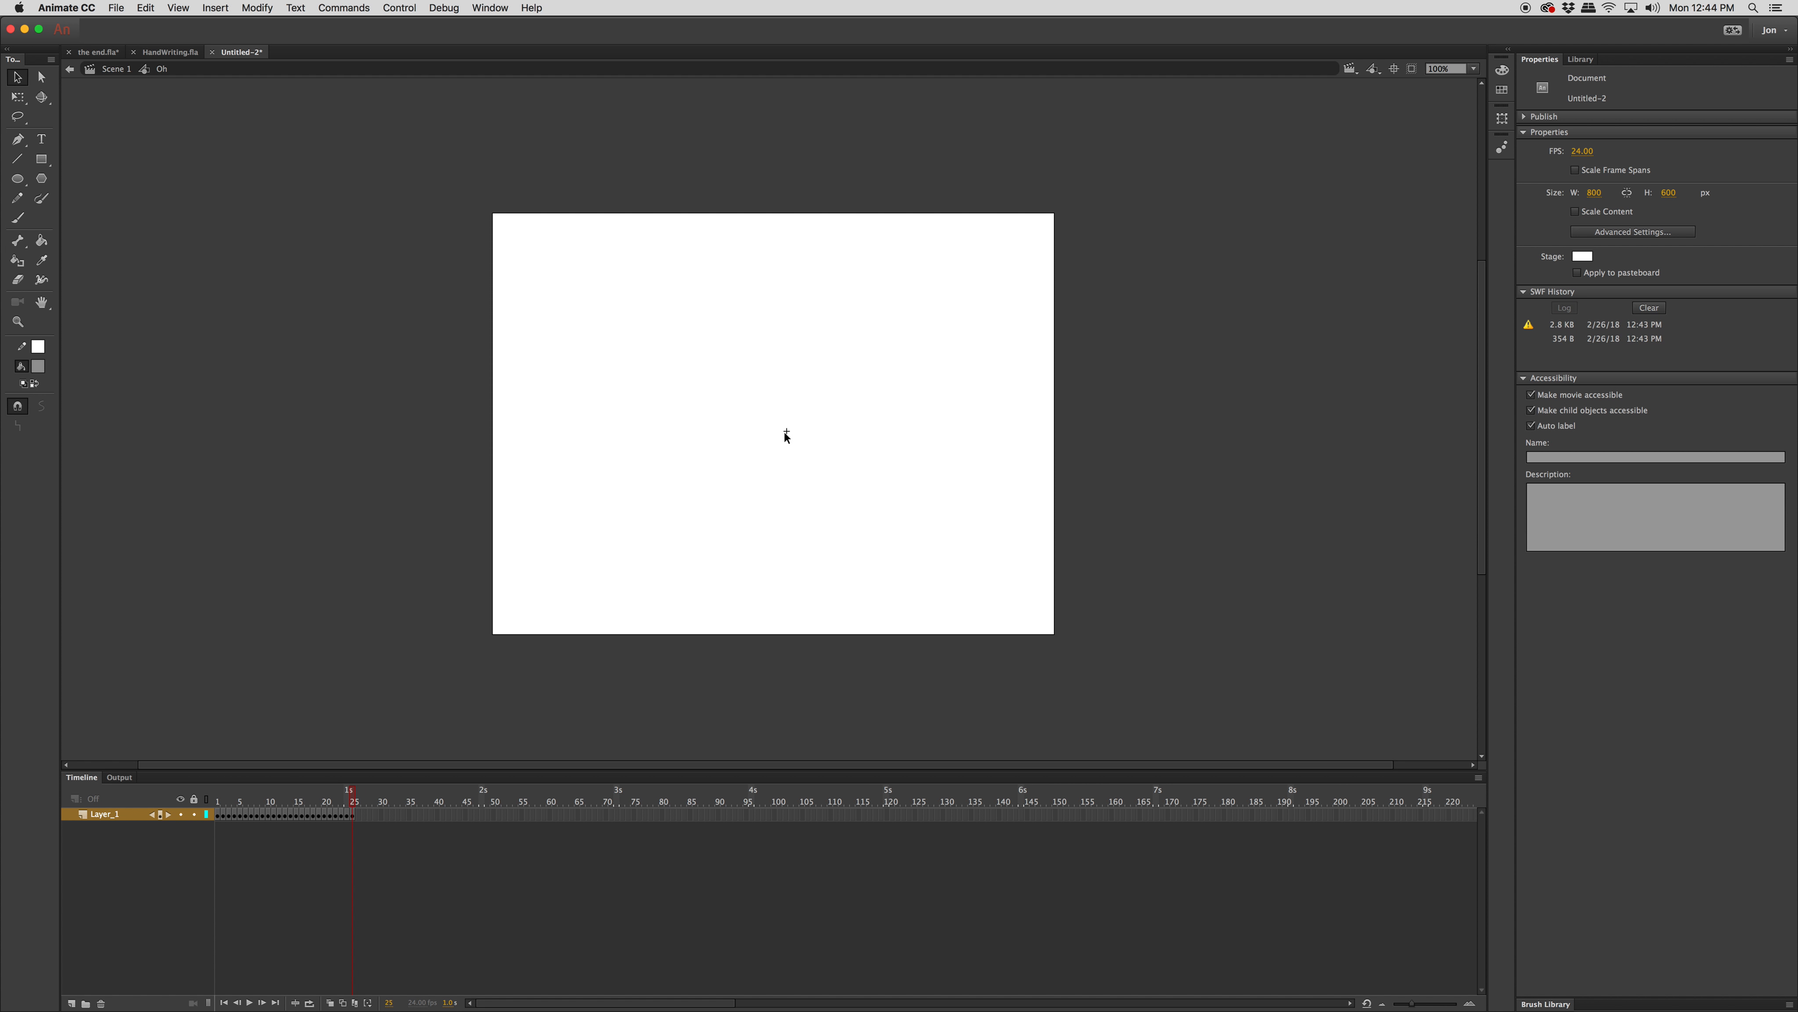
pyautogui.click(223, 808)
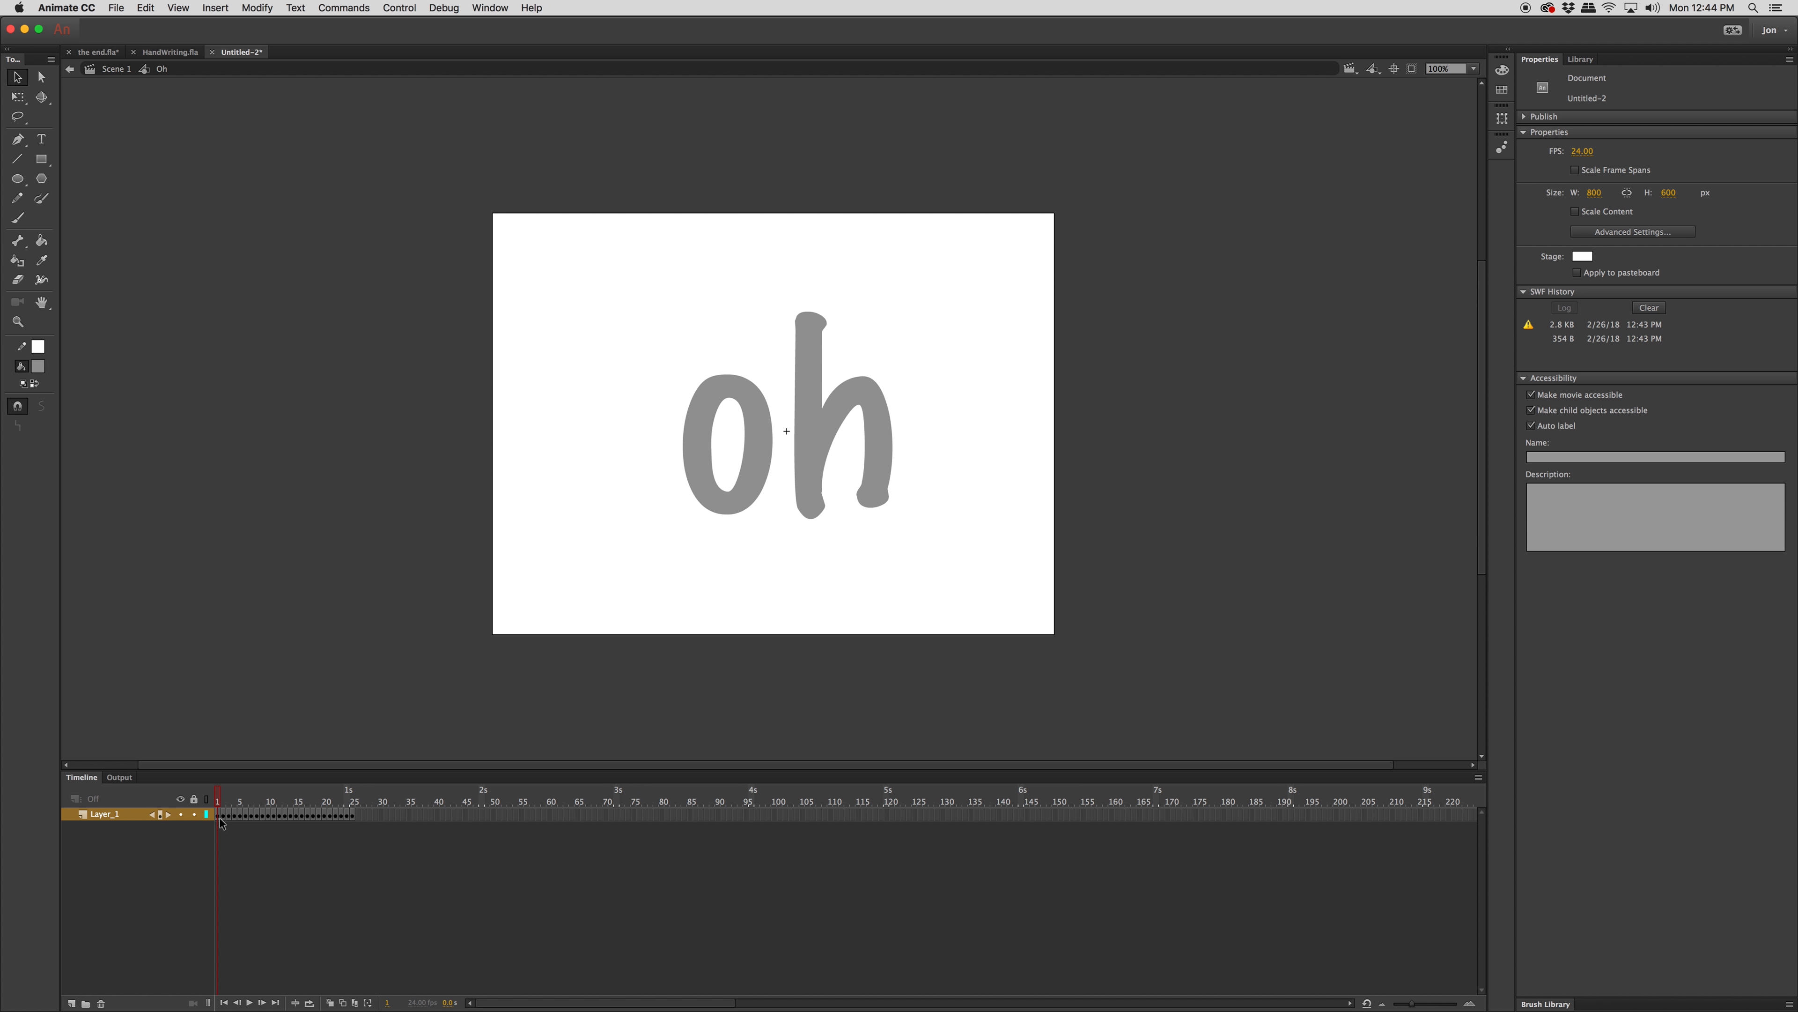
pyautogui.click(220, 817)
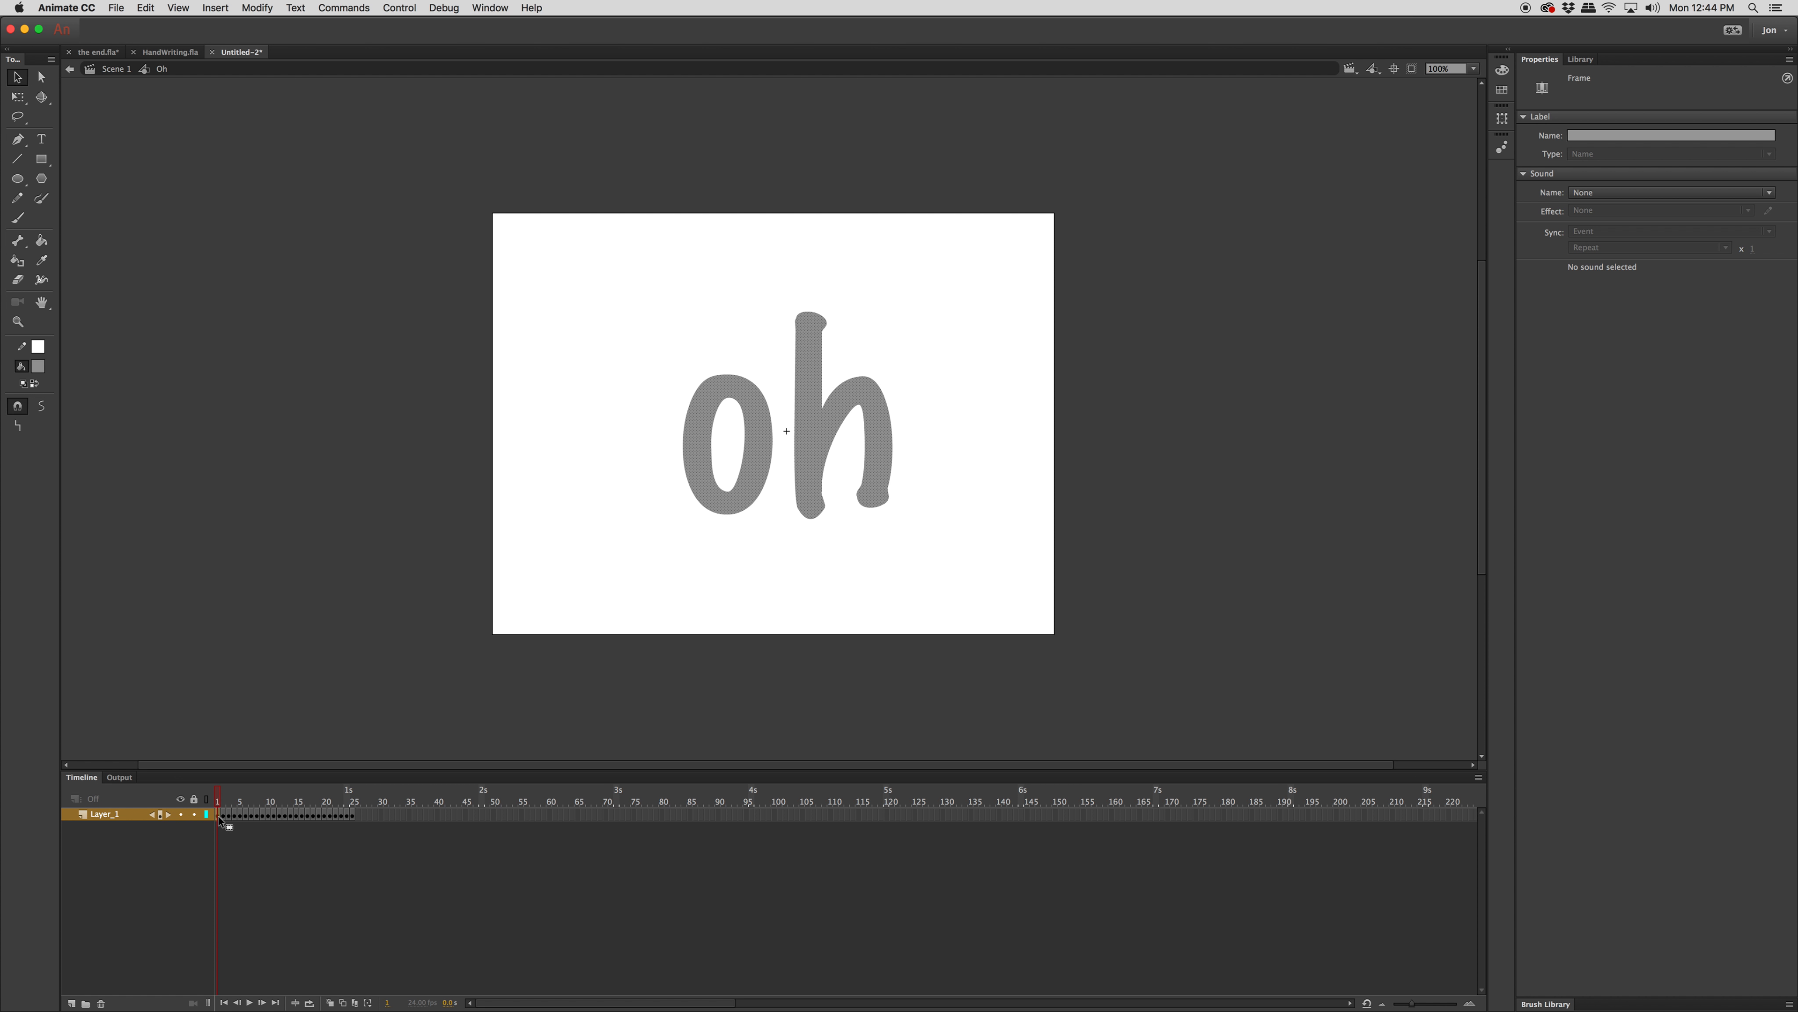
pyautogui.keyDown('shift'); pyautogui.click(354, 814); pyautogui.keyUp('shift')
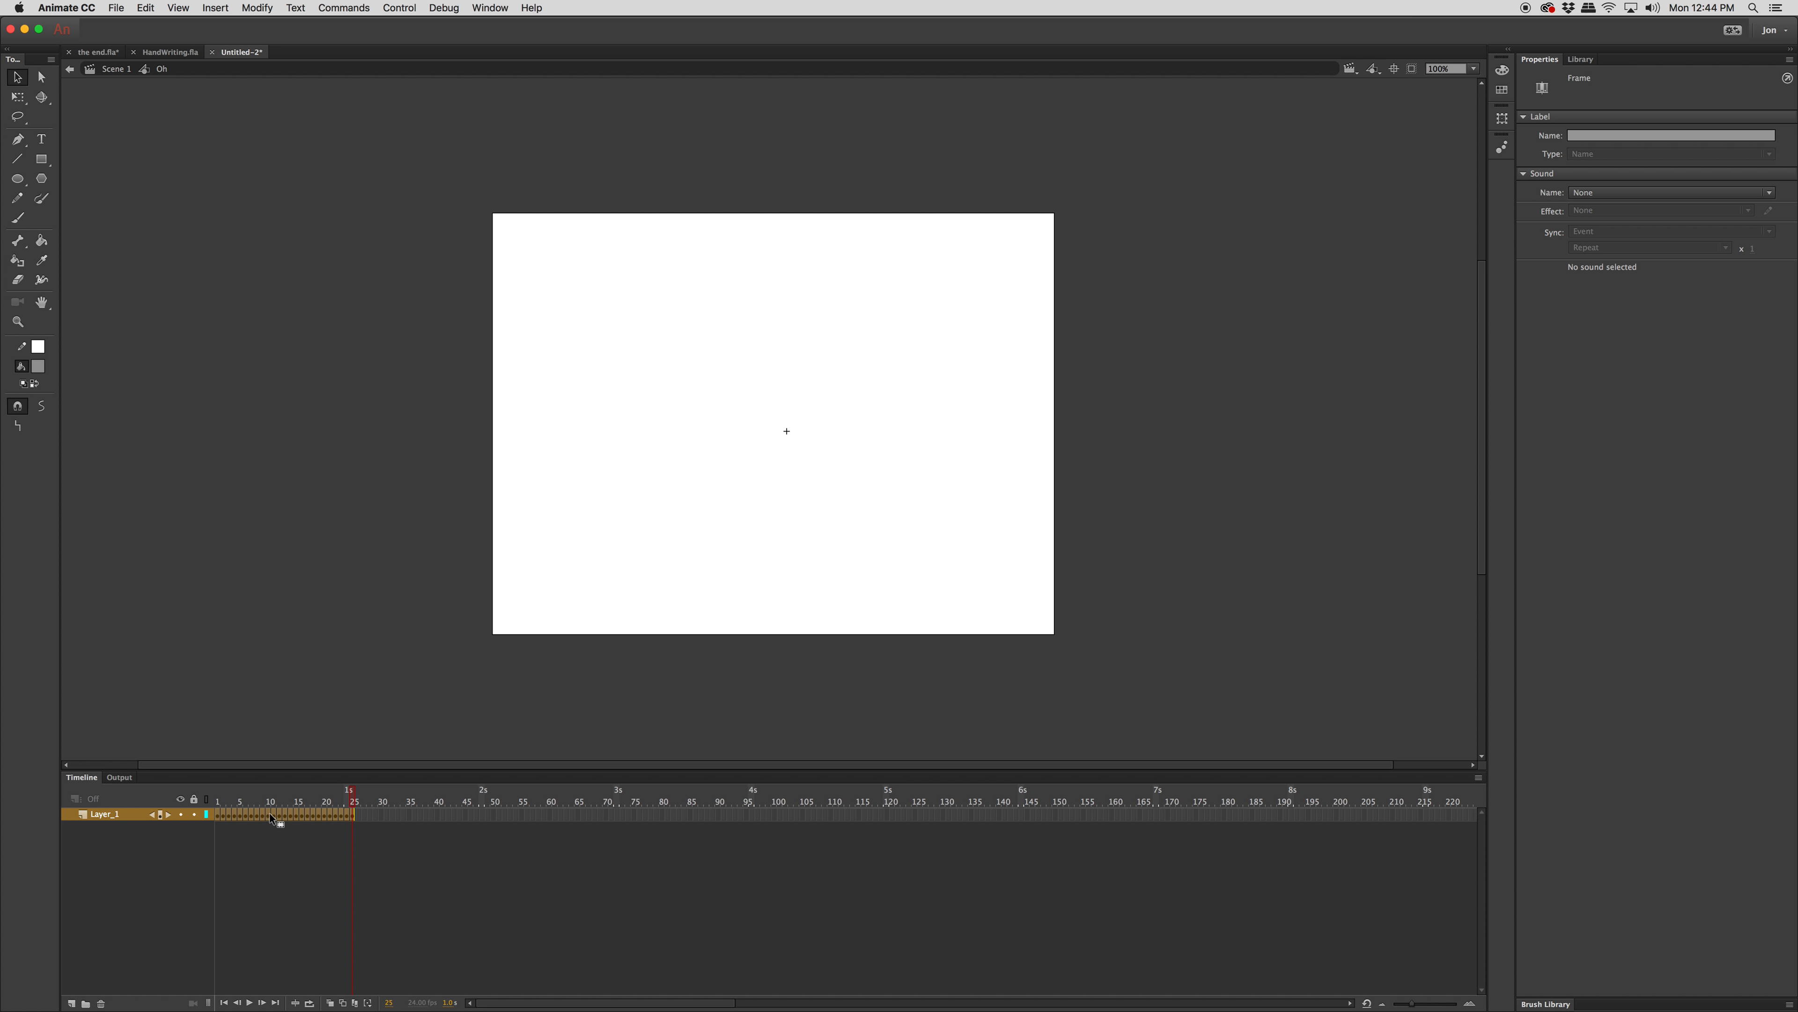
pyautogui.rightClick(354, 820)
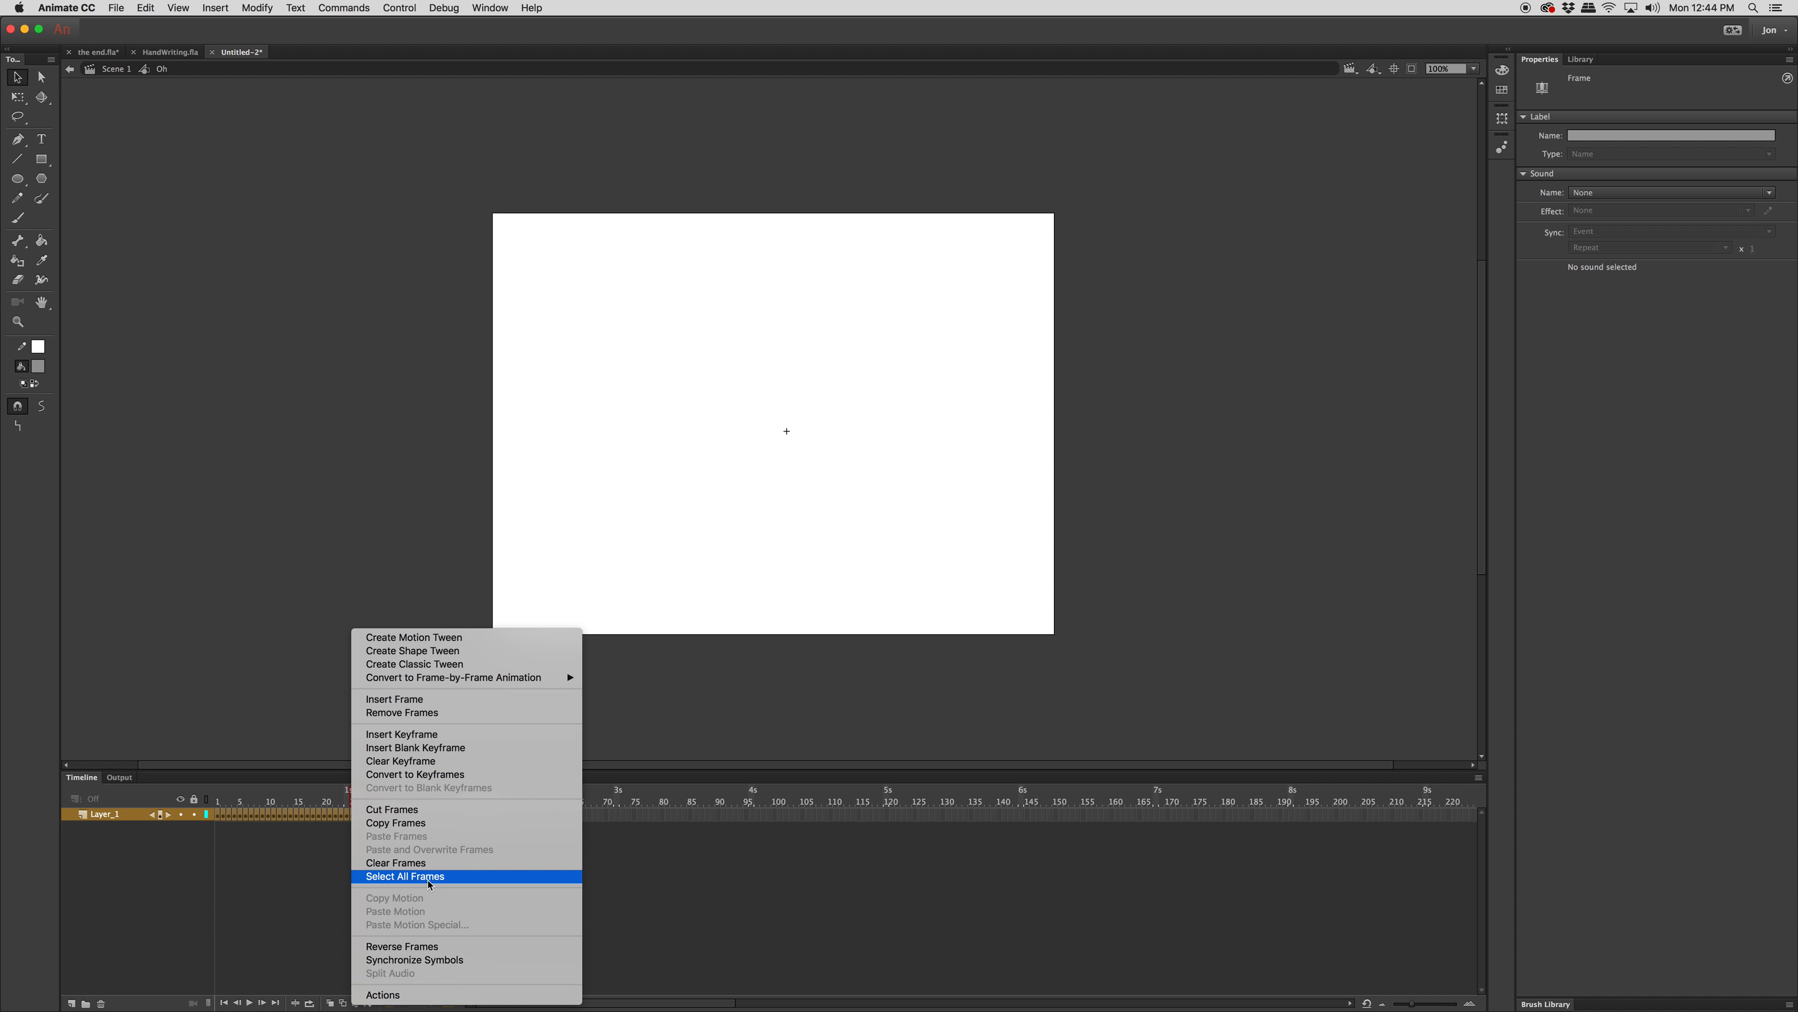
pyautogui.click(397, 946)
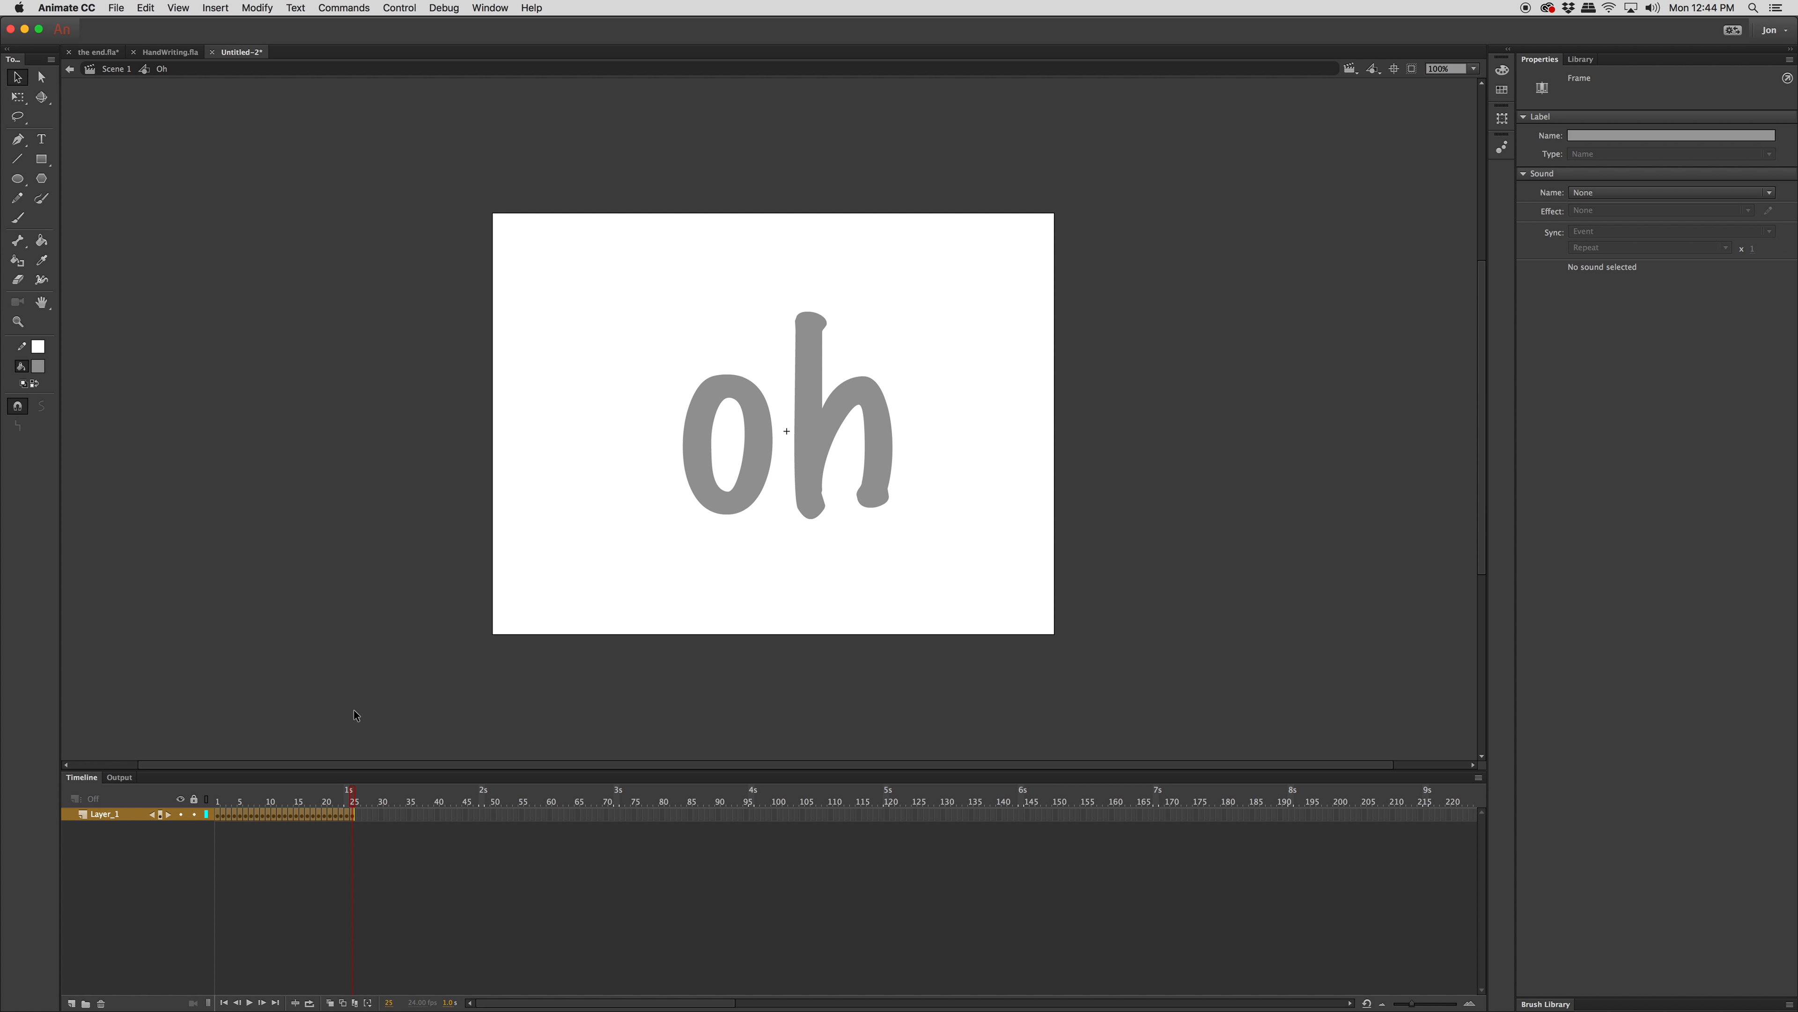
# - Test the movie to review the reversed writing animation, and close the preview
pyautogui.press('super+Return')
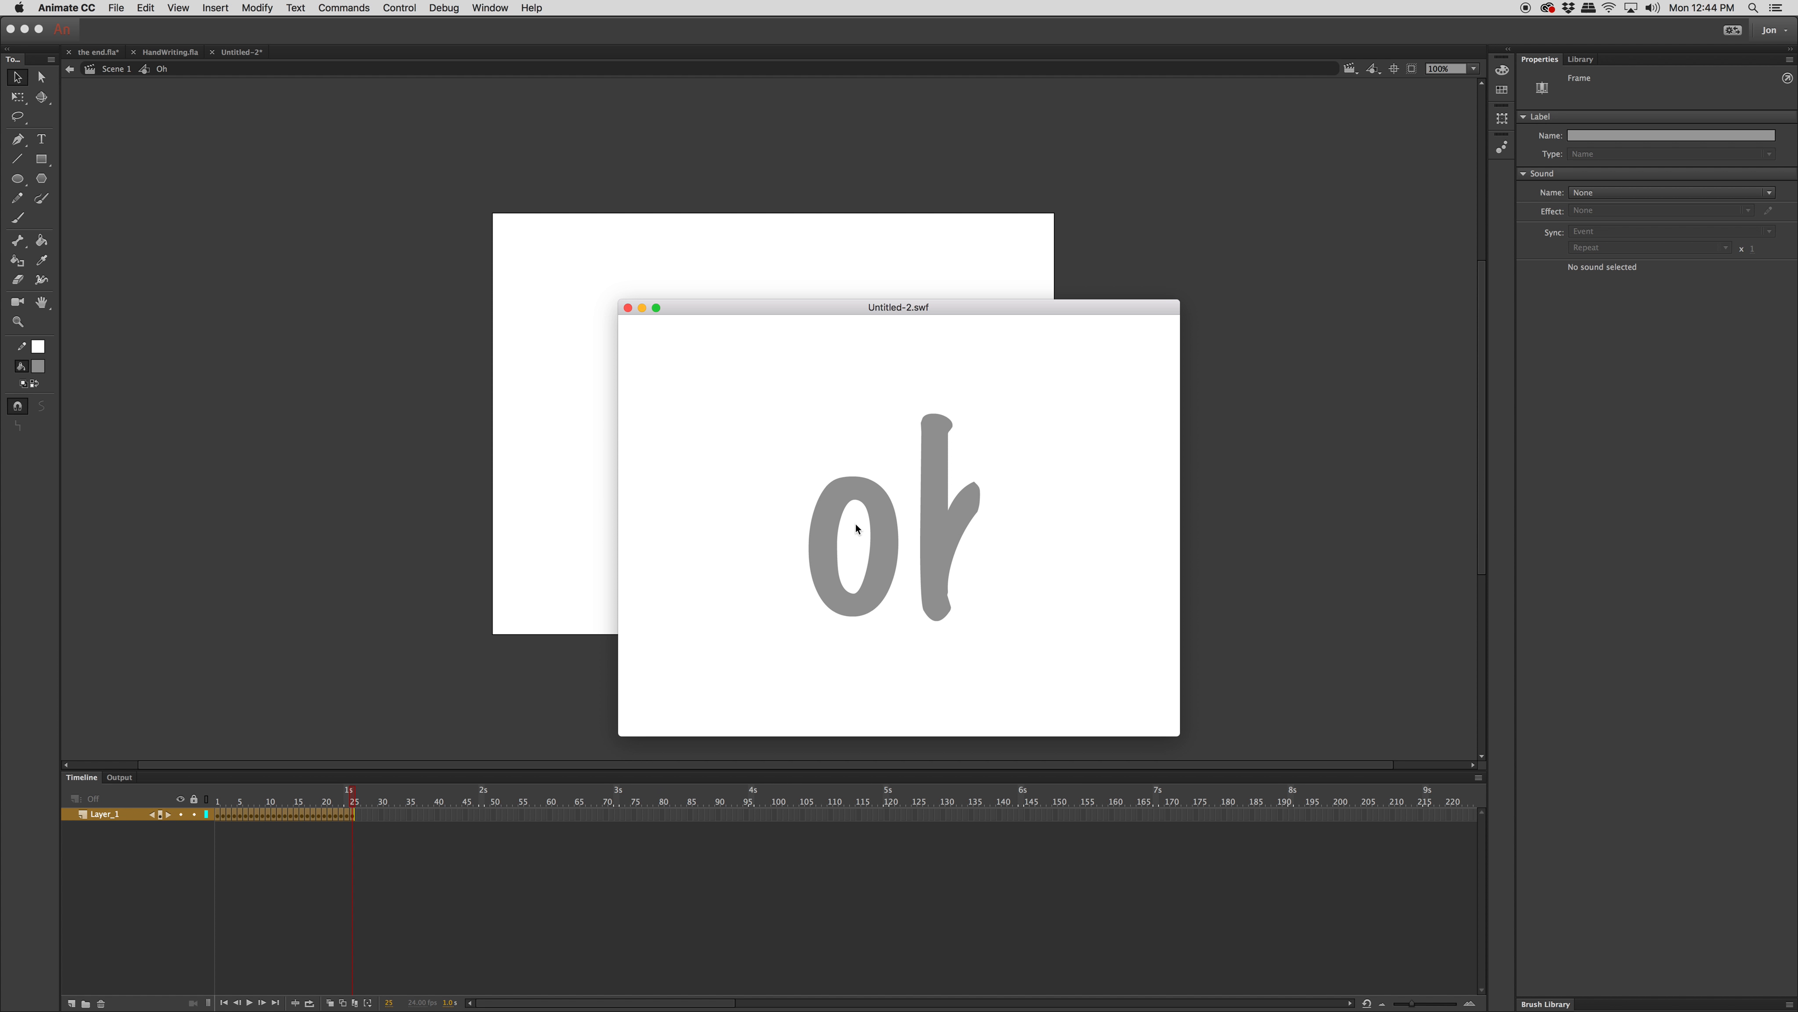
pyautogui.click(629, 308)
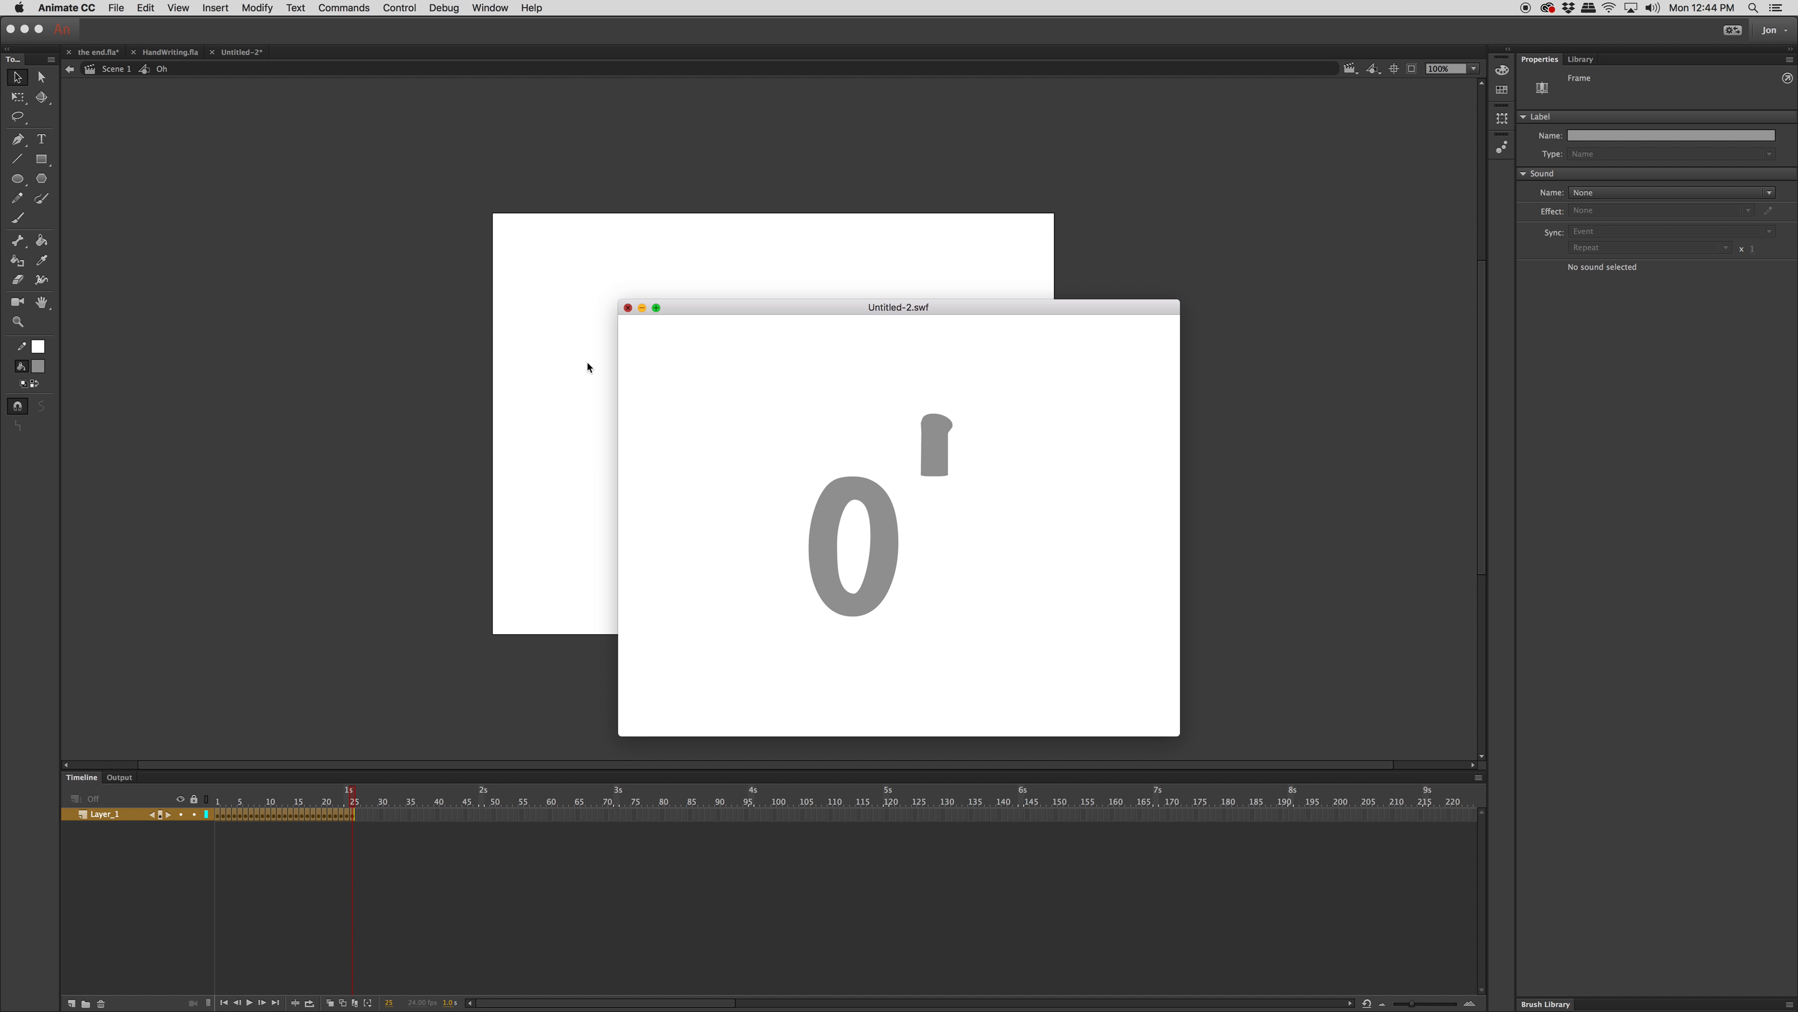
# - Insert one extra frame after each Layer_1 keyframe in the Oh symbol so every drawing lasts two frames, and test the movie
pyautogui.click(220, 820)
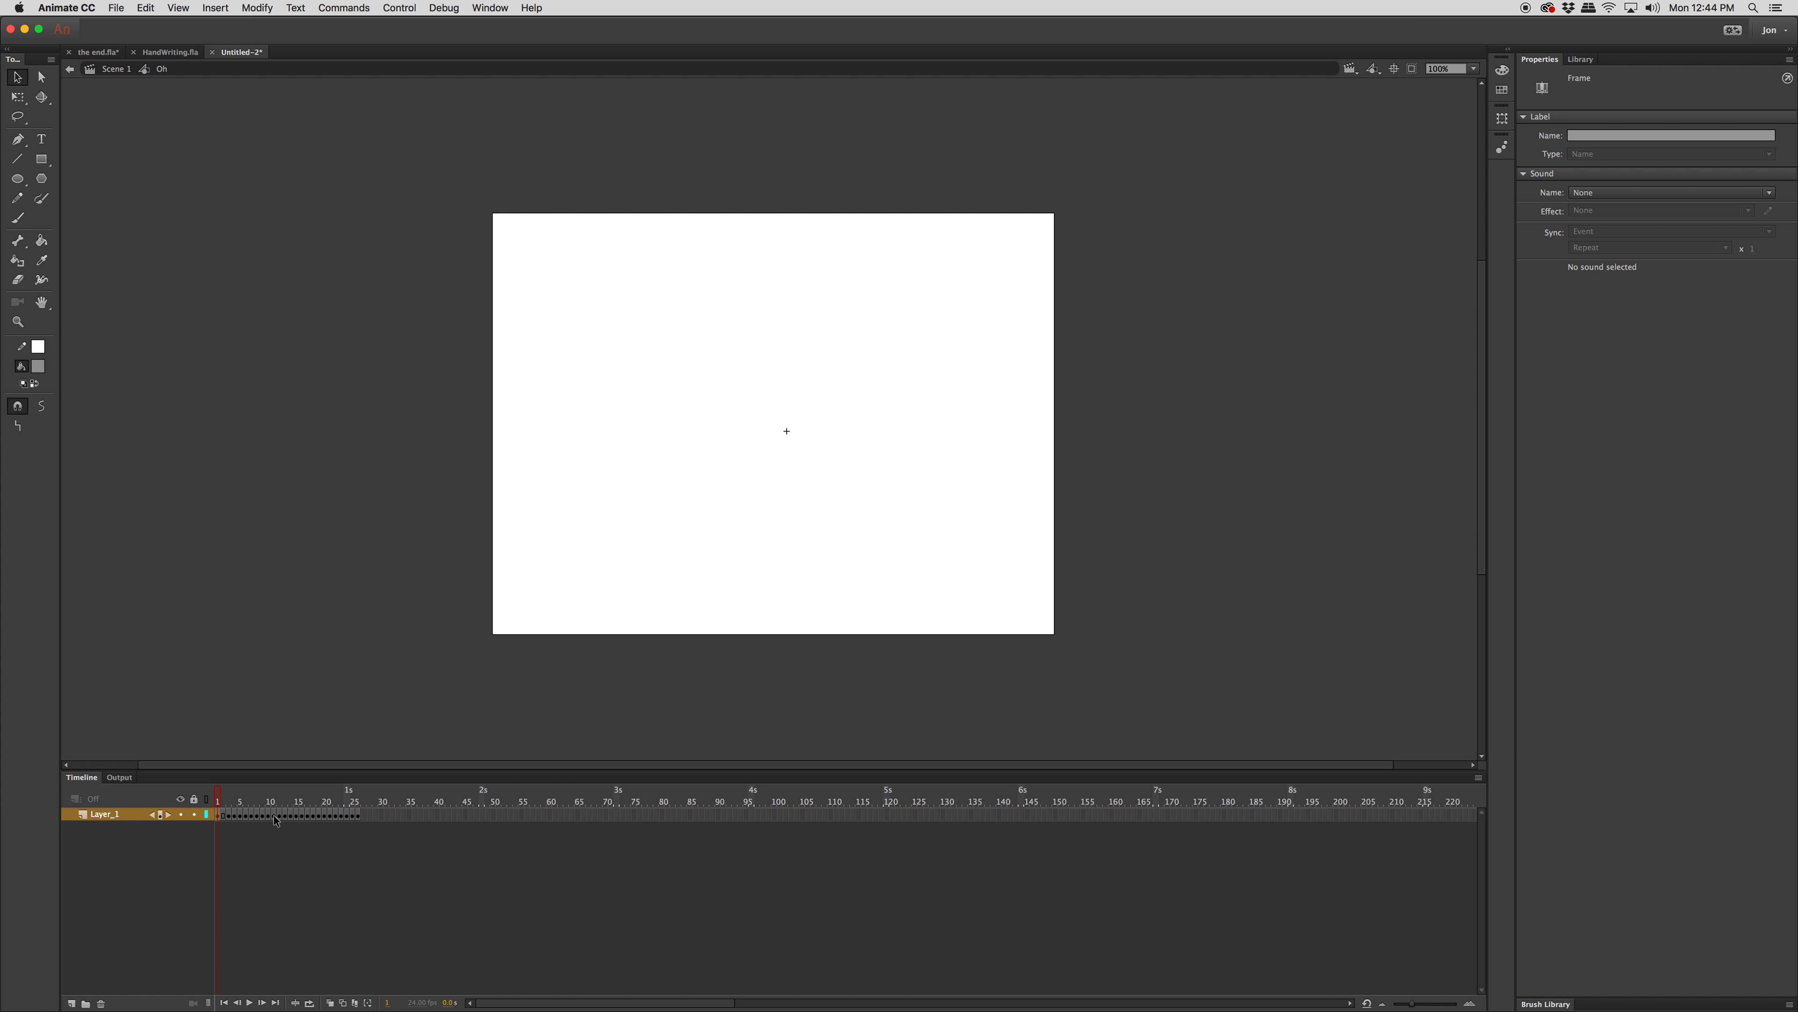
pyautogui.click(230, 818)
pyautogui.click(241, 821)
pyautogui.click(257, 825)
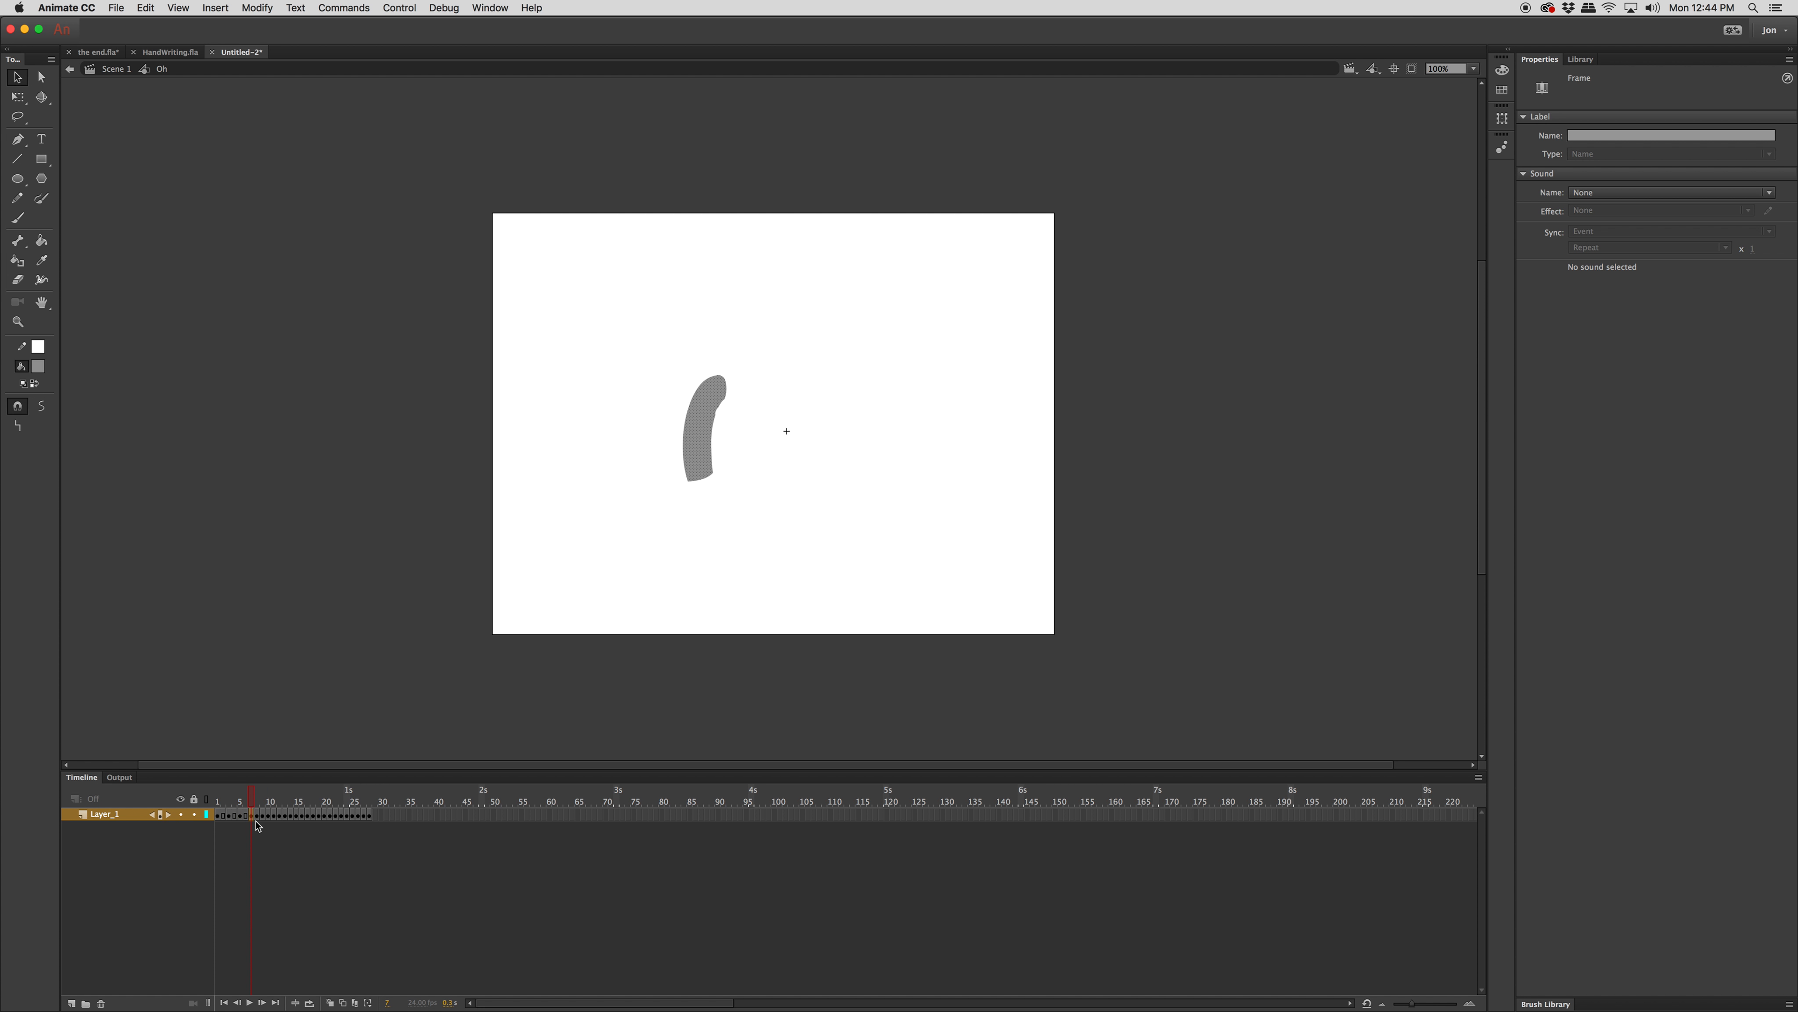
pyautogui.click(271, 825)
pyautogui.click(280, 826)
pyautogui.click(287, 825)
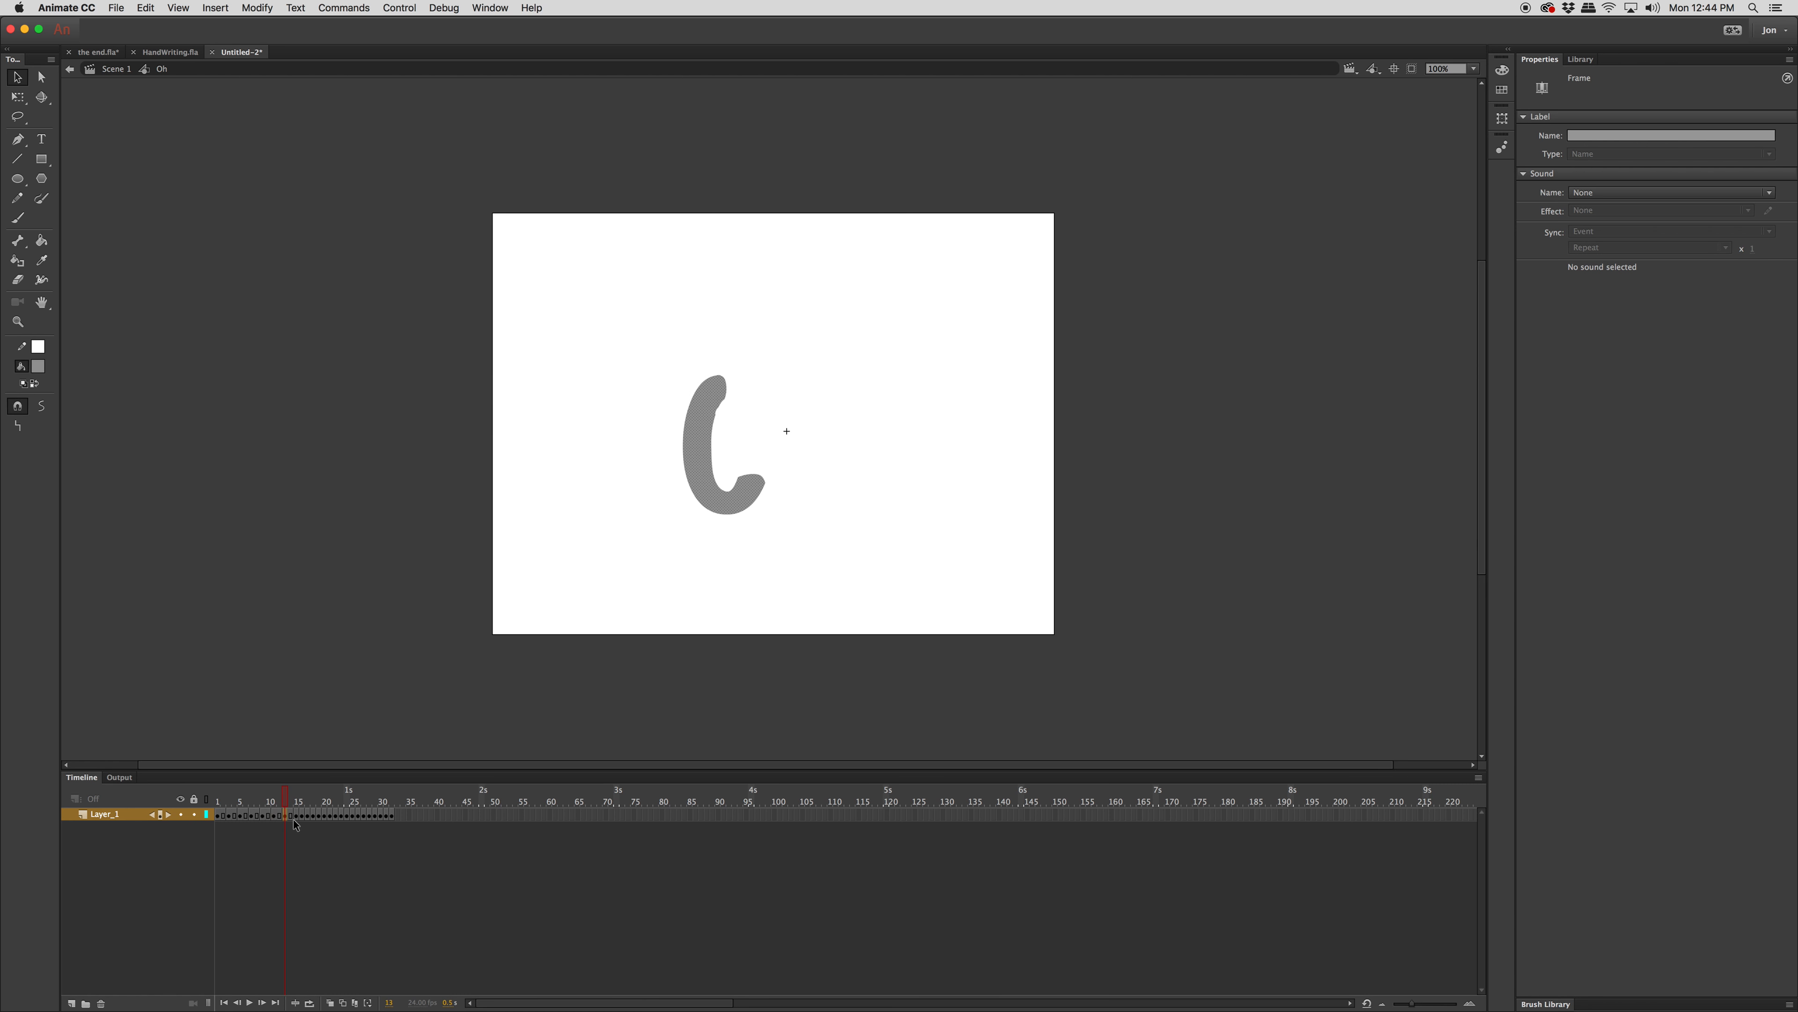
pyautogui.click(296, 826)
pyautogui.click(309, 826)
pyautogui.click(322, 824)
pyautogui.click(333, 827)
pyautogui.click(345, 821)
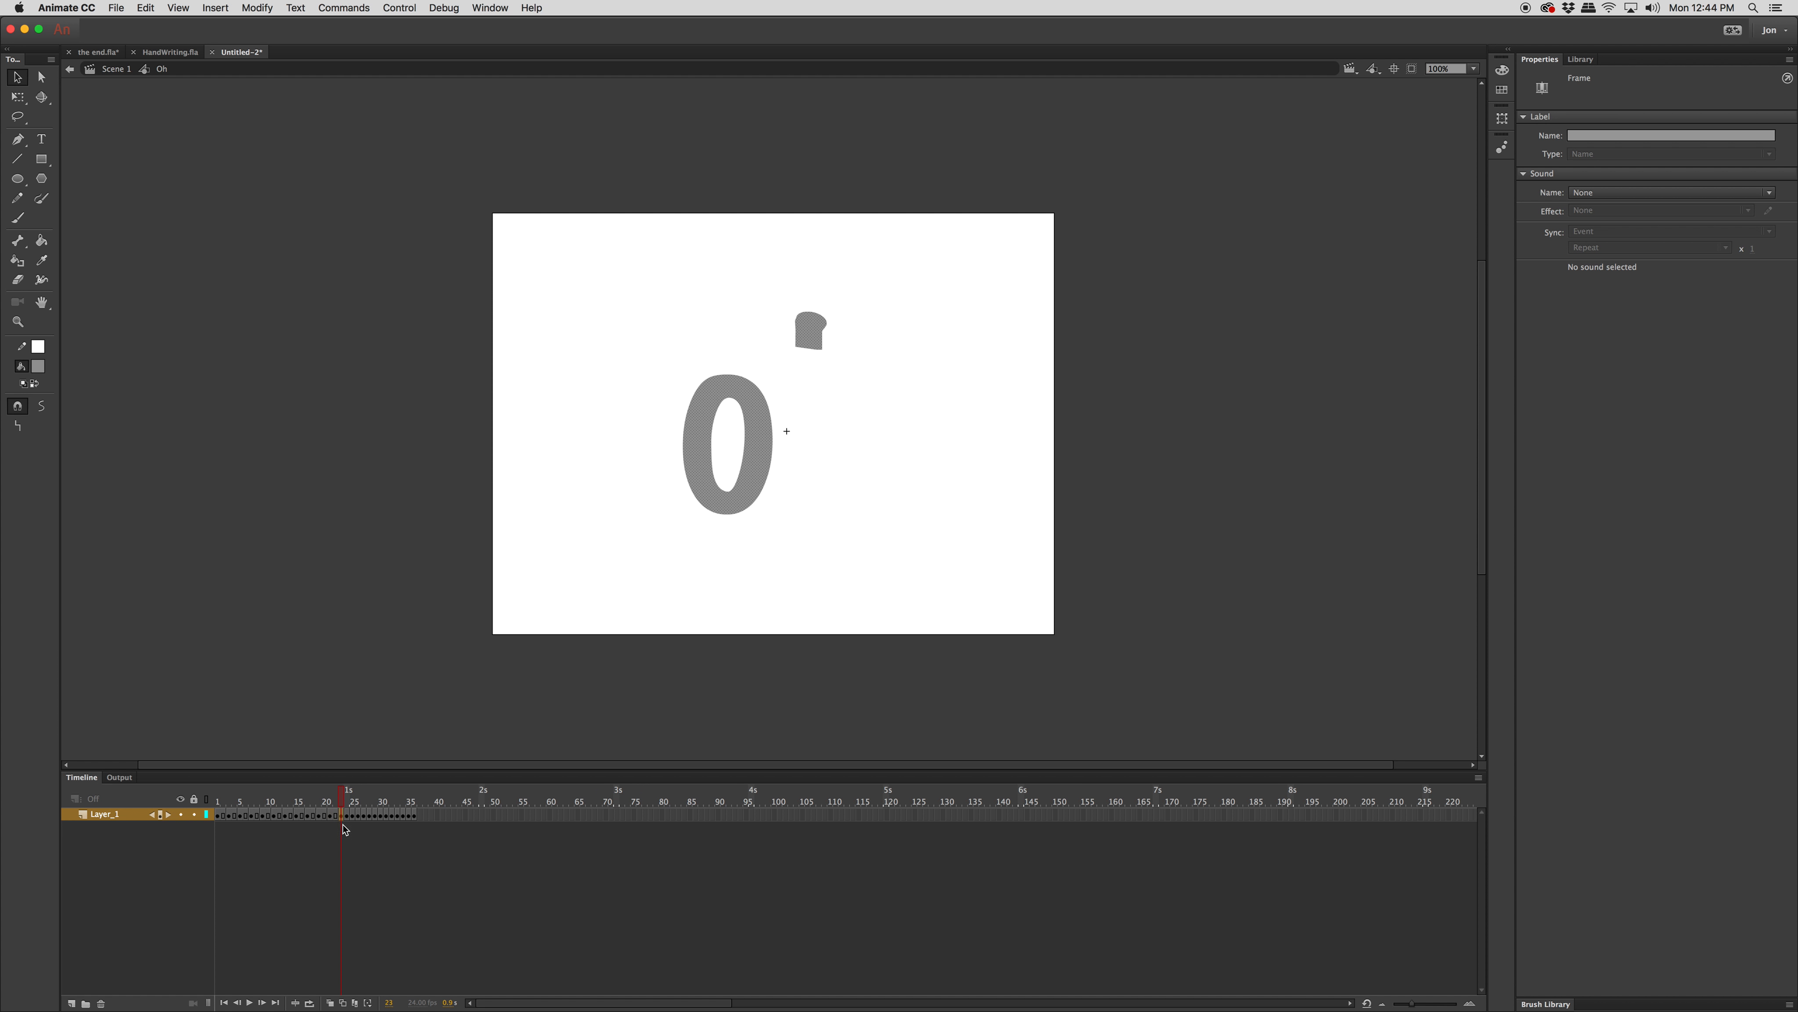
pyautogui.click(354, 822)
pyautogui.click(367, 822)
pyautogui.click(386, 824)
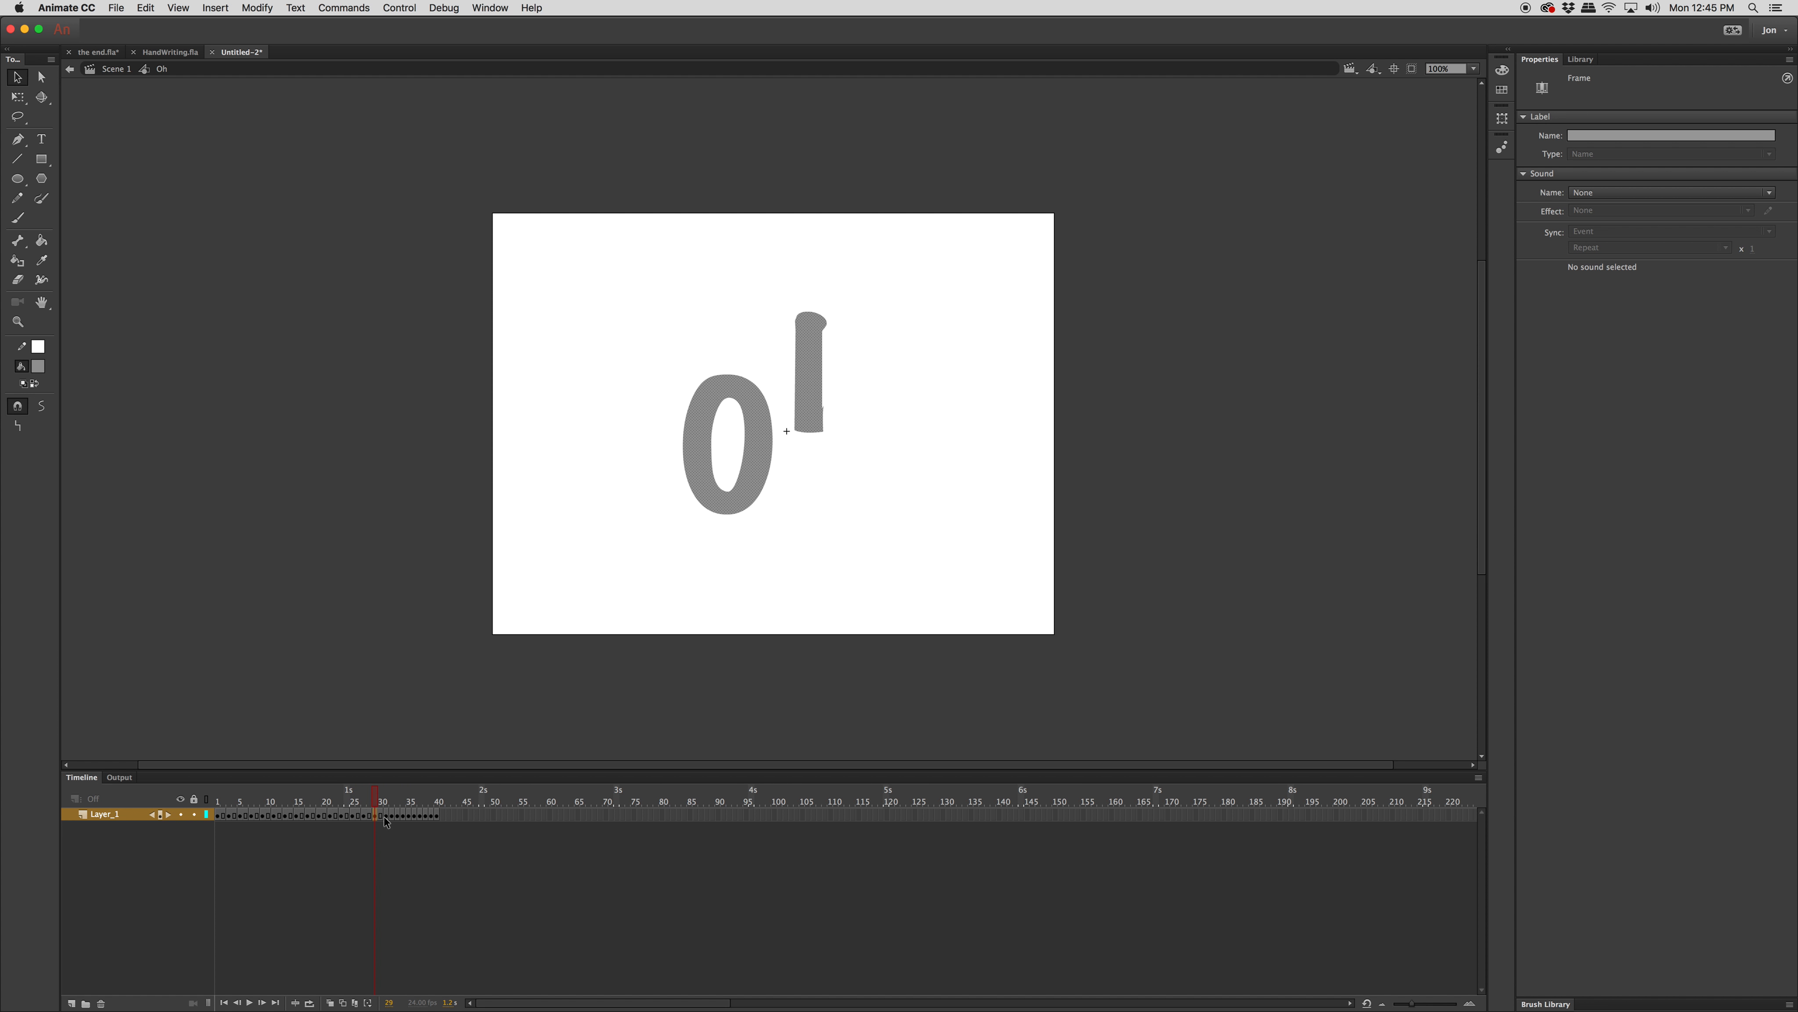
pyautogui.click(389, 822)
pyautogui.click(398, 818)
pyautogui.click(409, 818)
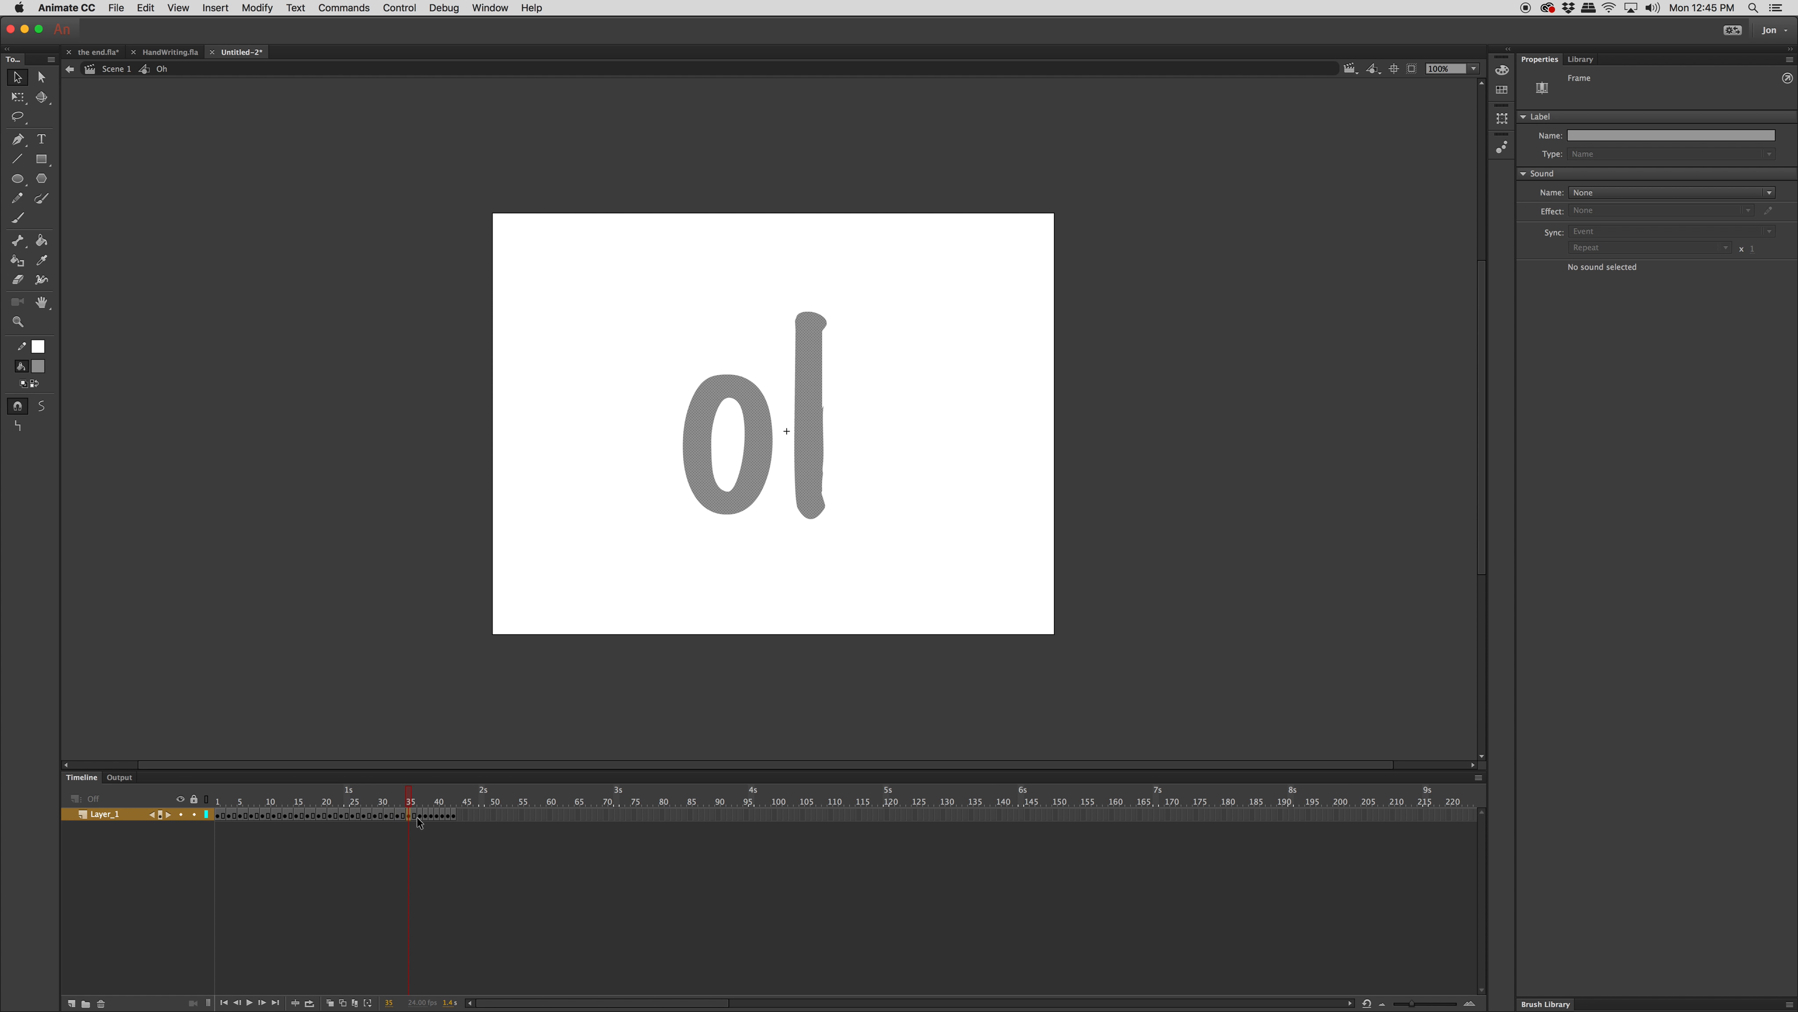
pyautogui.click(422, 818)
pyautogui.click(433, 818)
pyautogui.click(444, 819)
pyautogui.click(454, 818)
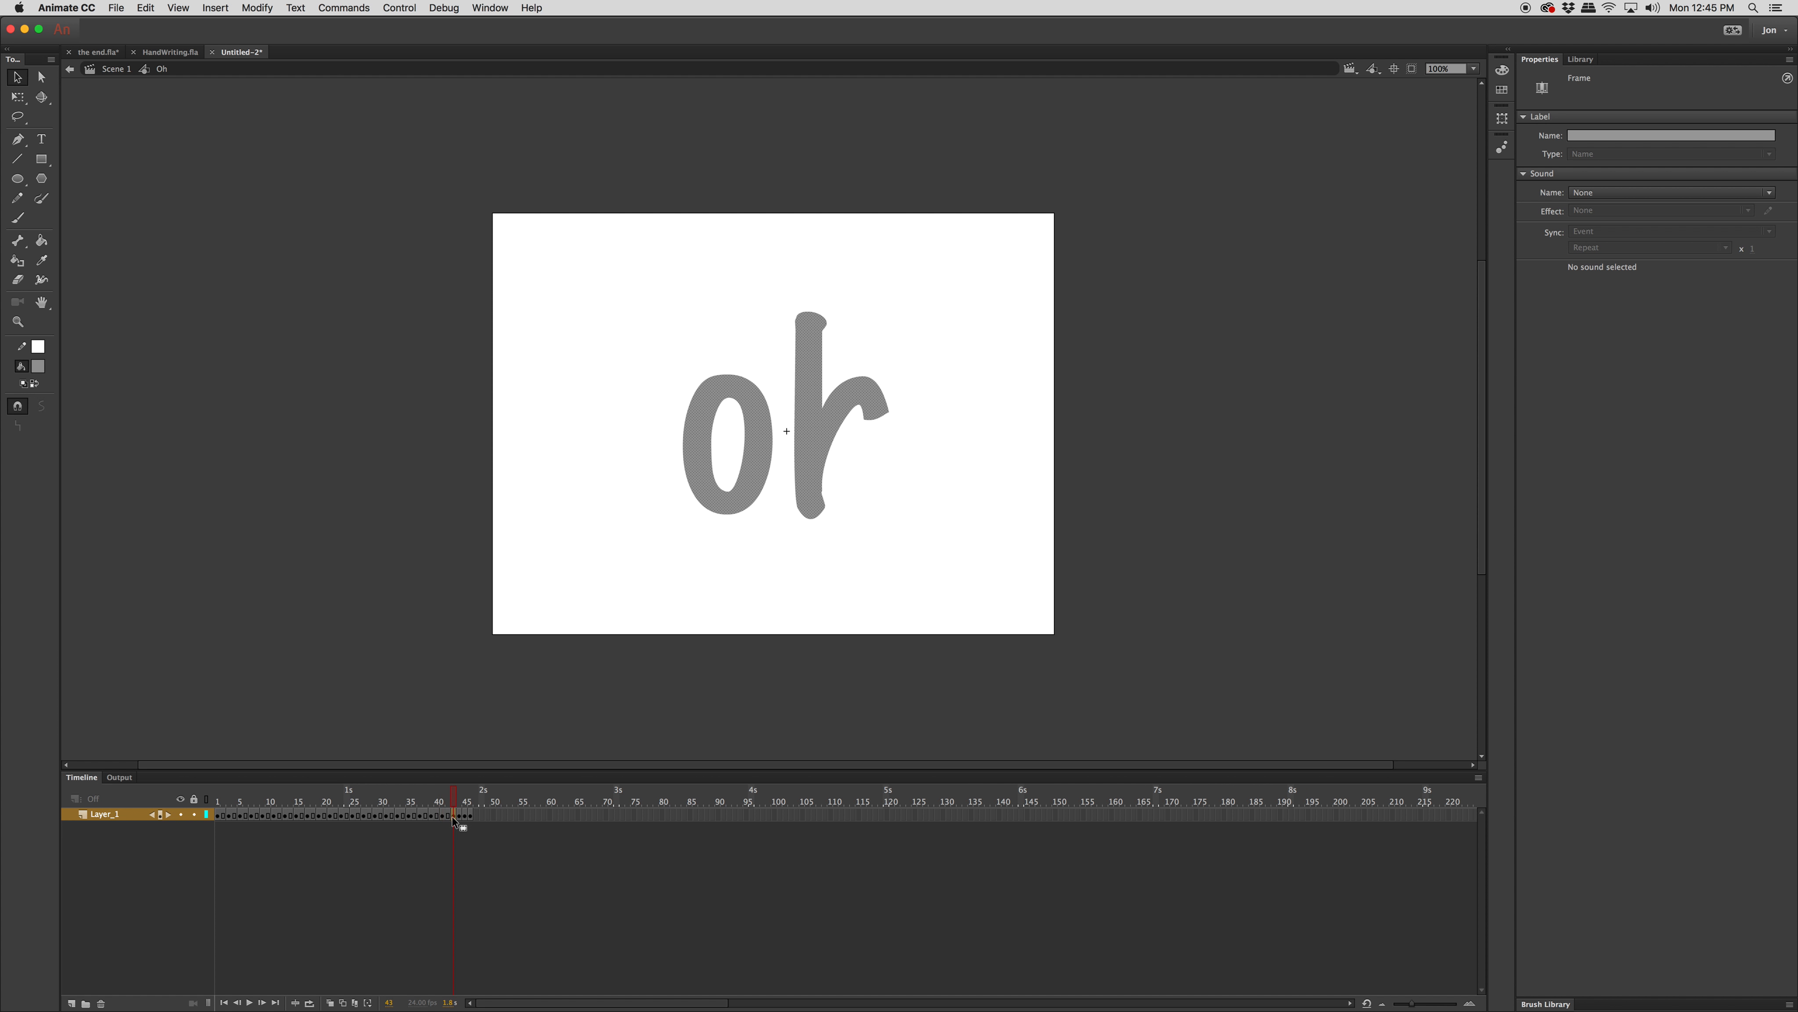
pyautogui.click(464, 819)
pyautogui.click(481, 819)
pyautogui.click(485, 822)
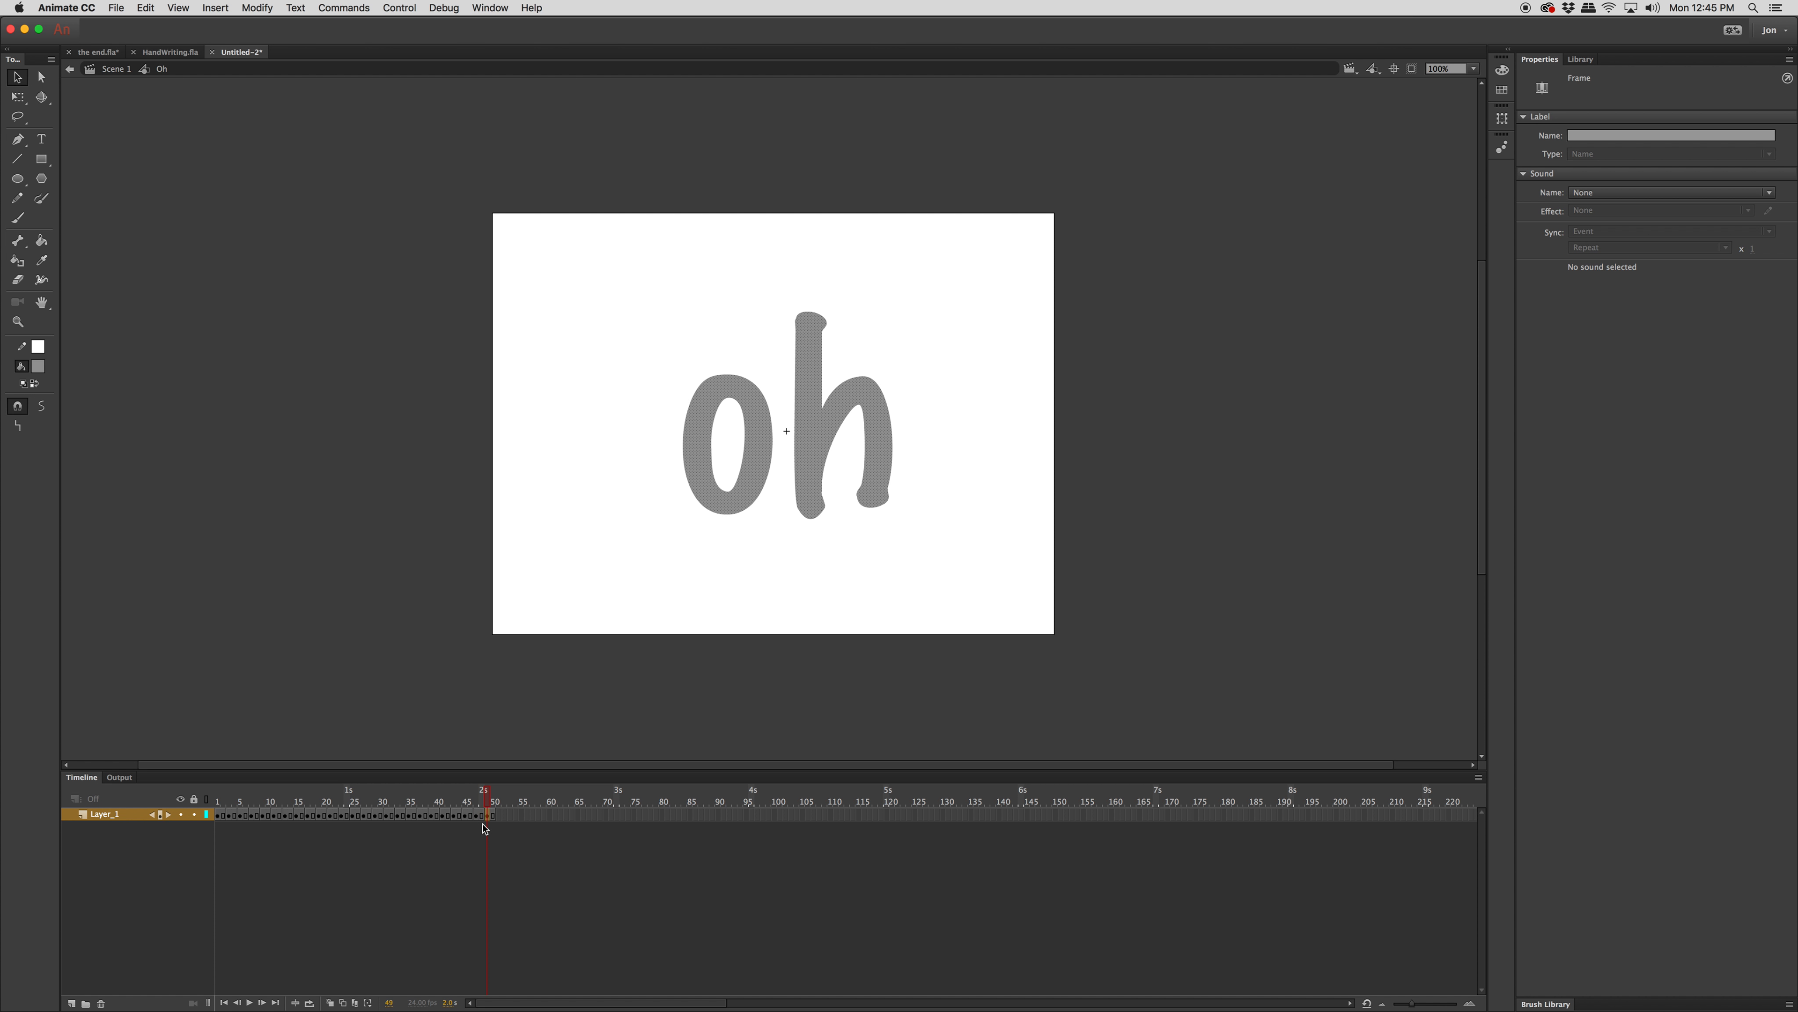
pyautogui.press('super+Return')
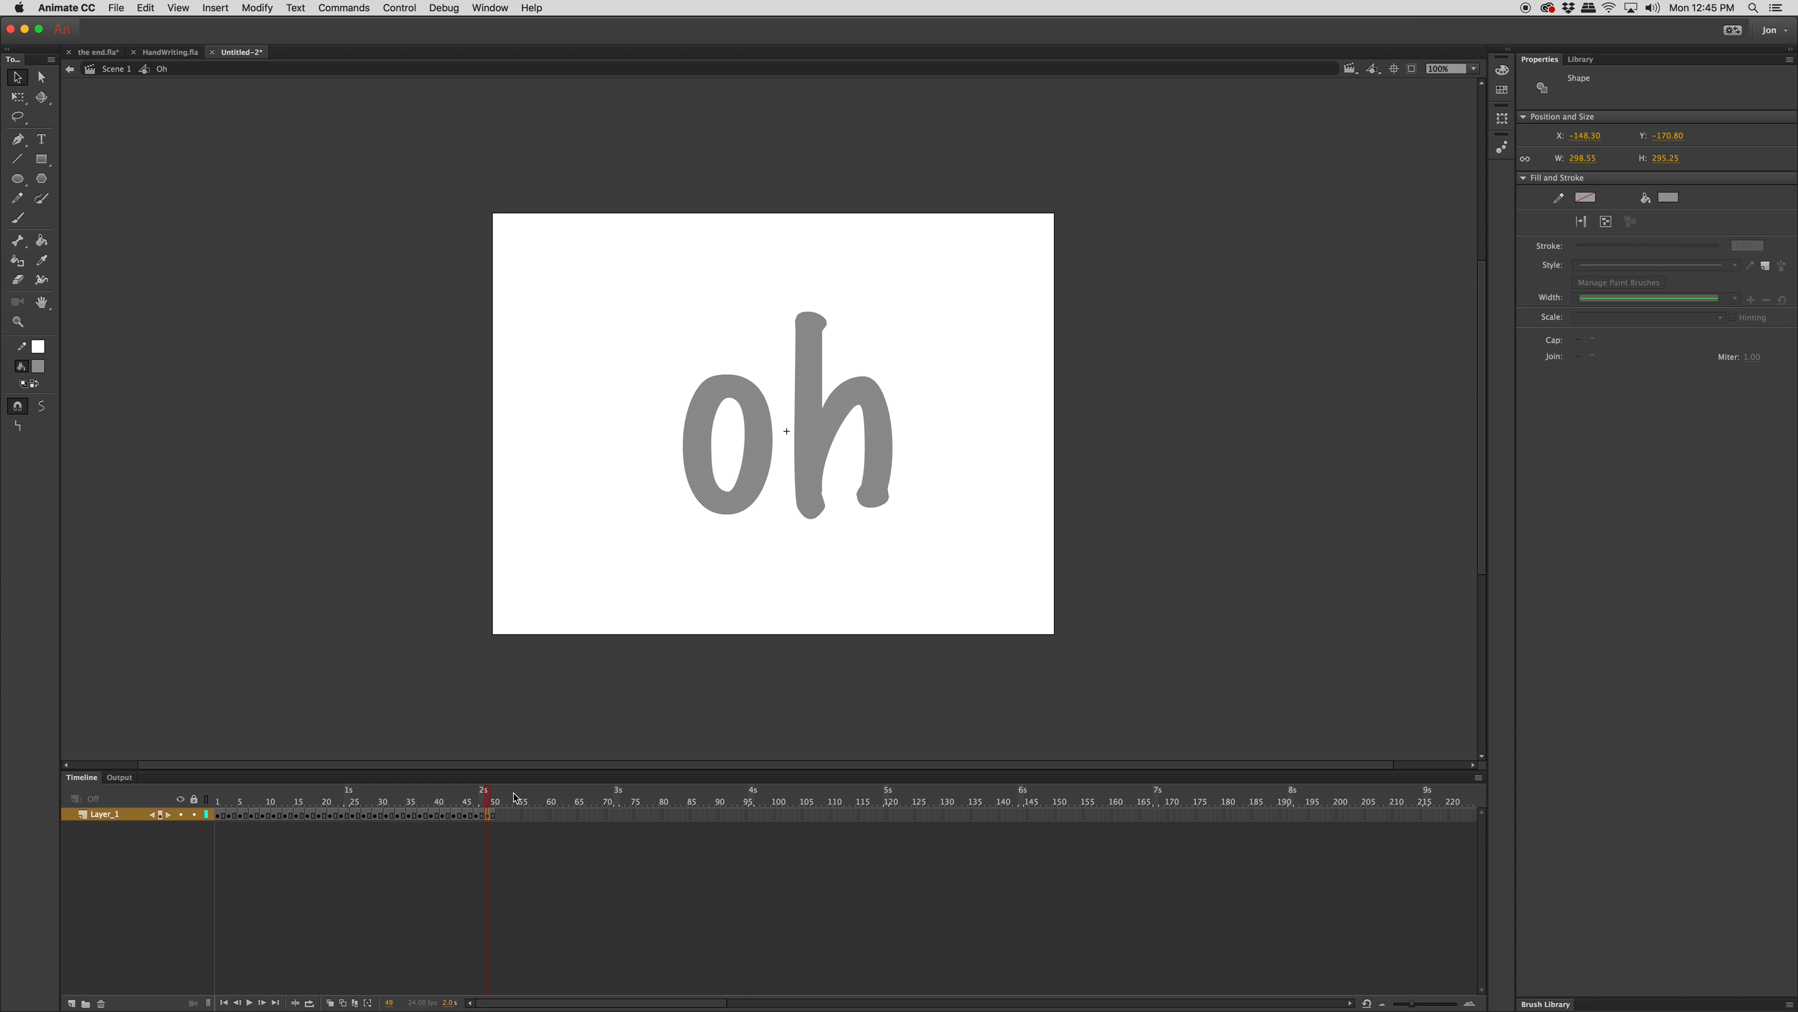